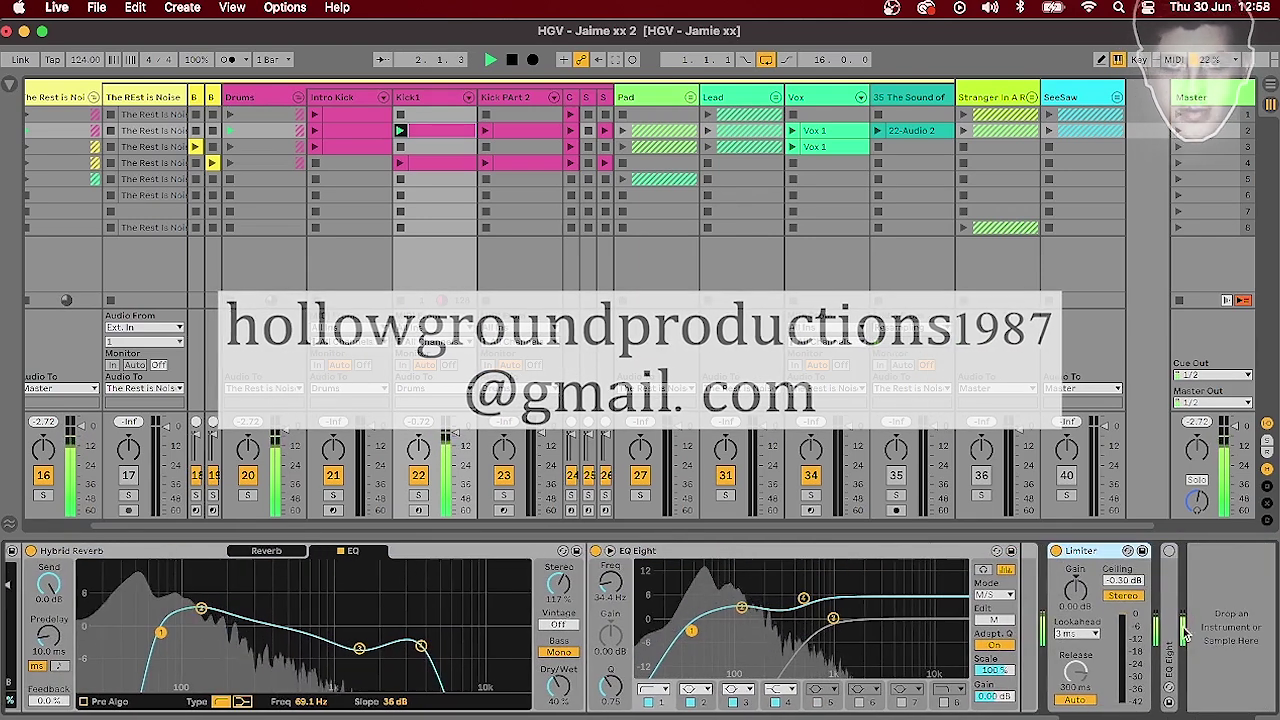
# Unfold the last EQ Eight on Kick1, and collapse Drum Buss, Hybrid Reverb and the following EQ Eight on Kick PArt 2
pyautogui.doubleClick(1168, 617)
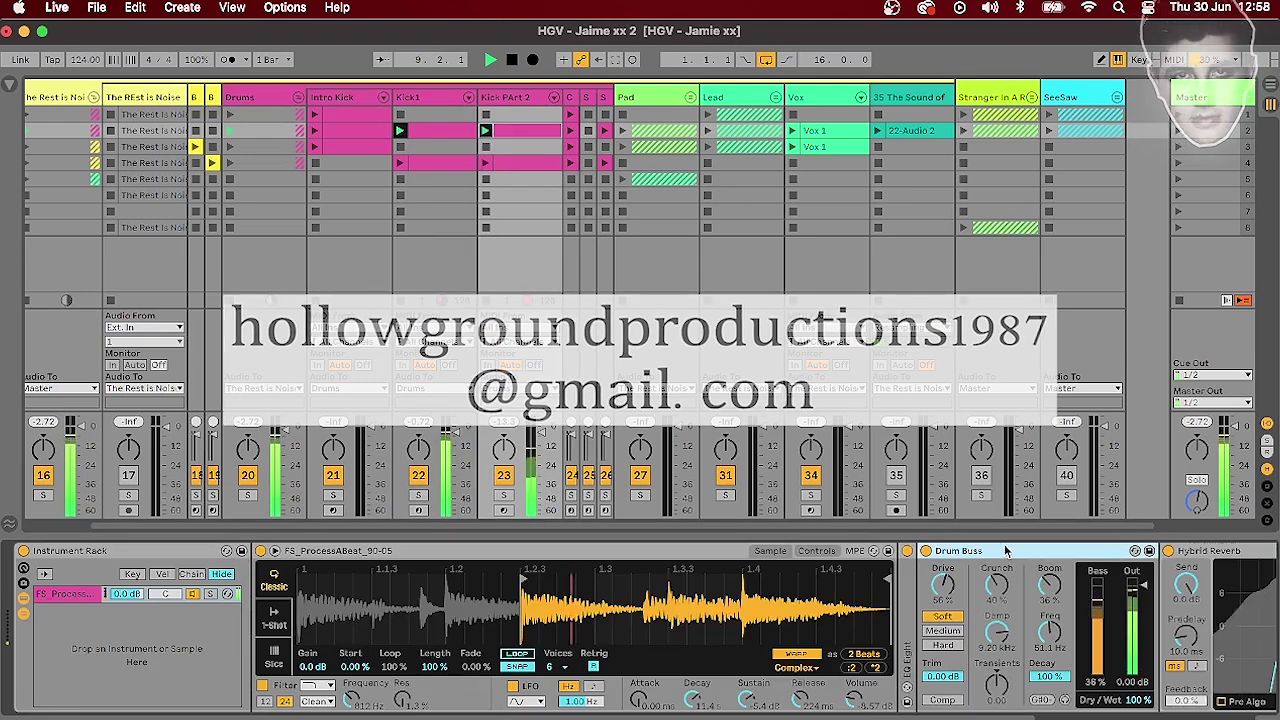
pyautogui.doubleClick(1003, 551)
pyautogui.doubleClick(1005, 551)
pyautogui.doubleClick(1022, 553)
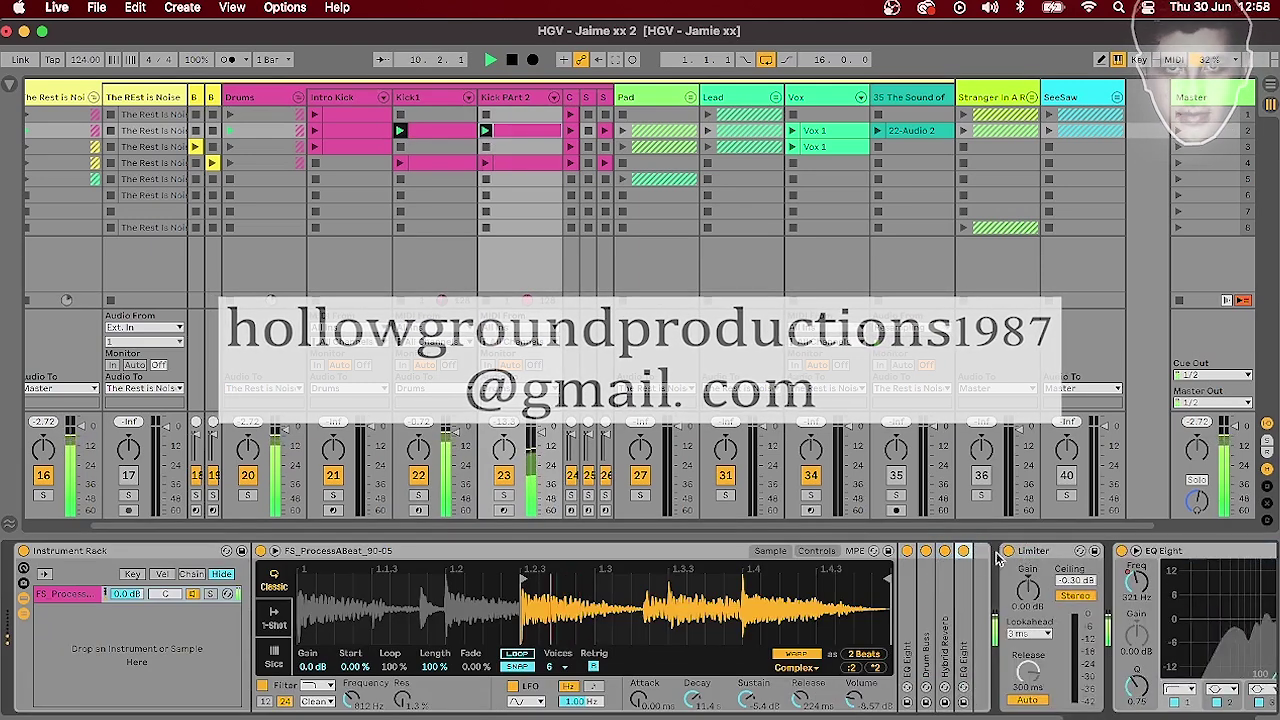
pyautogui.click(400, 130)
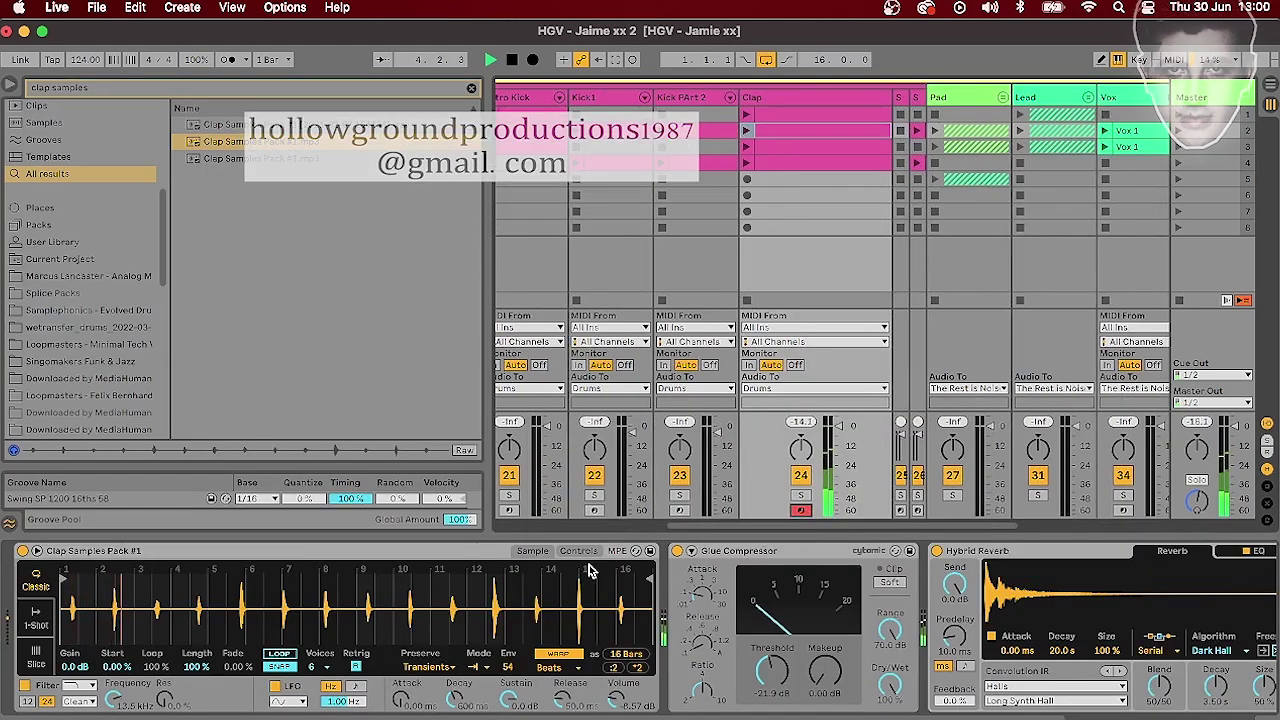
# Set the Clap track's sampler to Slice mode and launch the track's second-scene clip
pyautogui.click(32, 660)
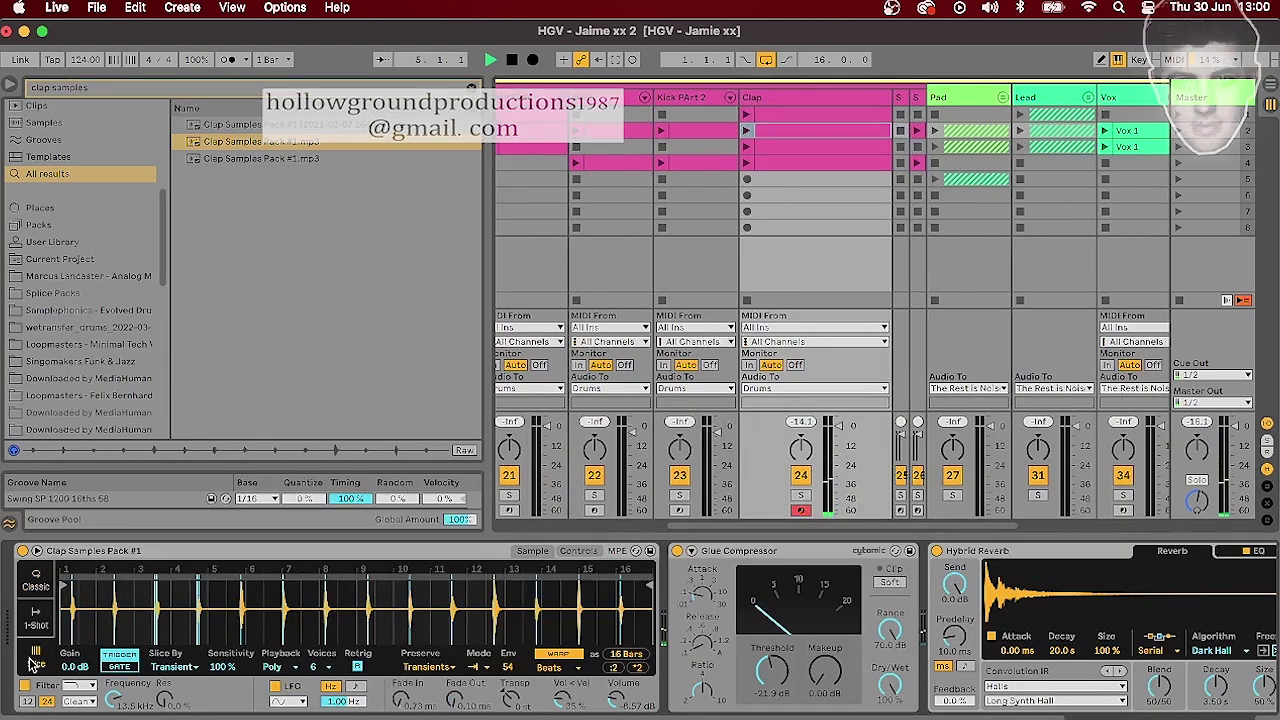
pyautogui.doubleClick(790, 130)
pyautogui.click(746, 130)
# Enlarge the note editor to examine the Clap clip's MIDI notes, and return to the session clips
pyautogui.moveTo(564, 420); pyautogui.dragTo(568, 92)
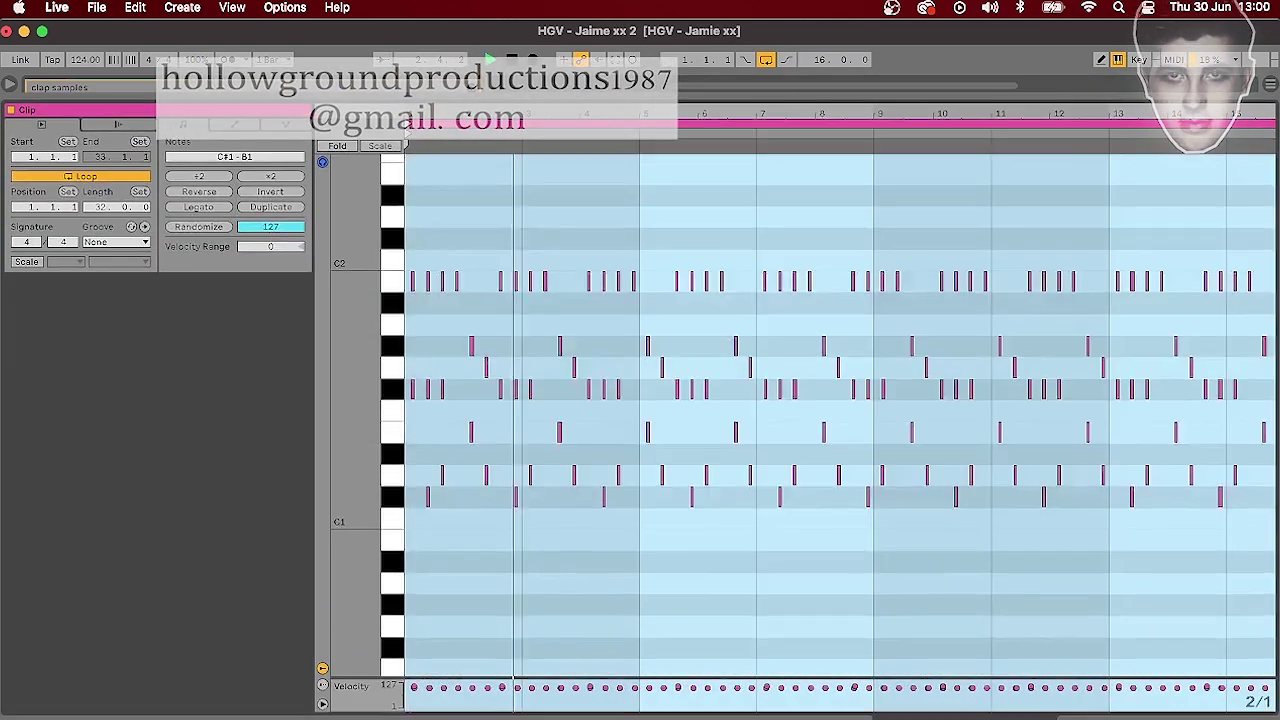
pyautogui.scroll(3, 830, 480)
pyautogui.scroll(-2, 830, 480)
pyautogui.moveTo(746, 114); pyautogui.dragTo(746, 300)
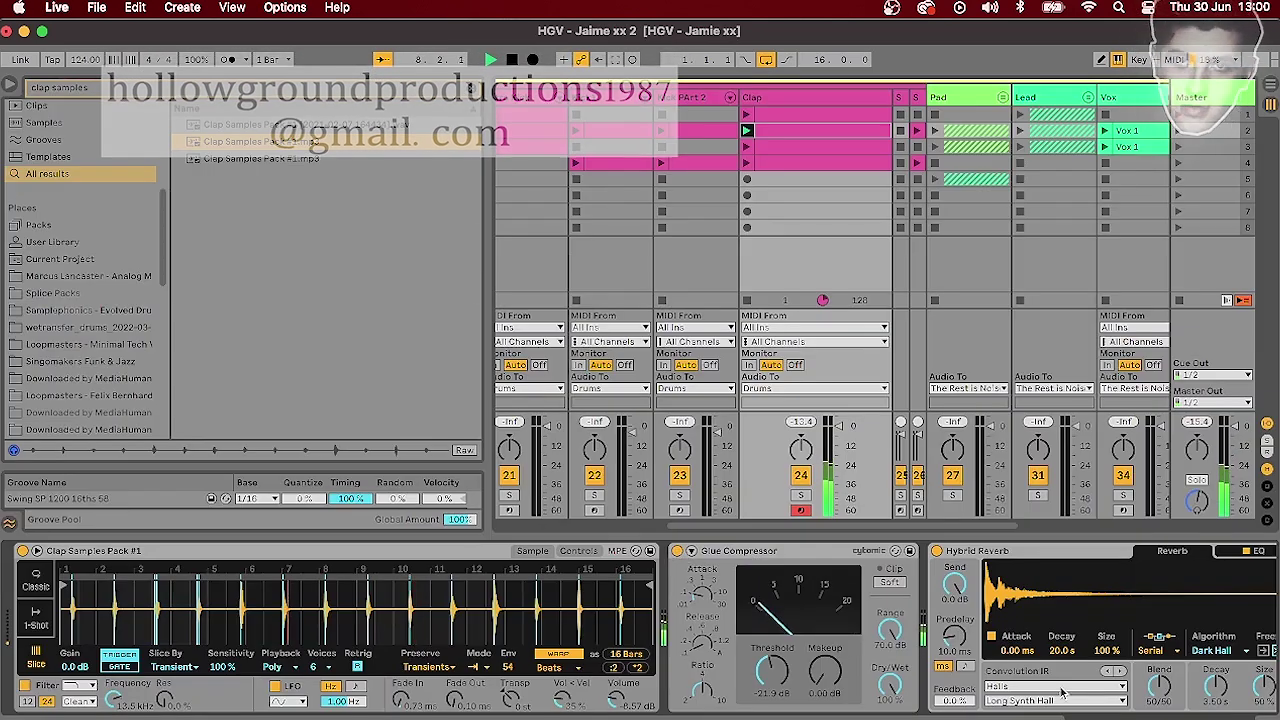
# Bypass and re-enable the Hybrid Reverb on the Clap track, and launch the second-scene clip of Kick PArt 2
pyautogui.click(936, 551)
pyautogui.click(936, 551)
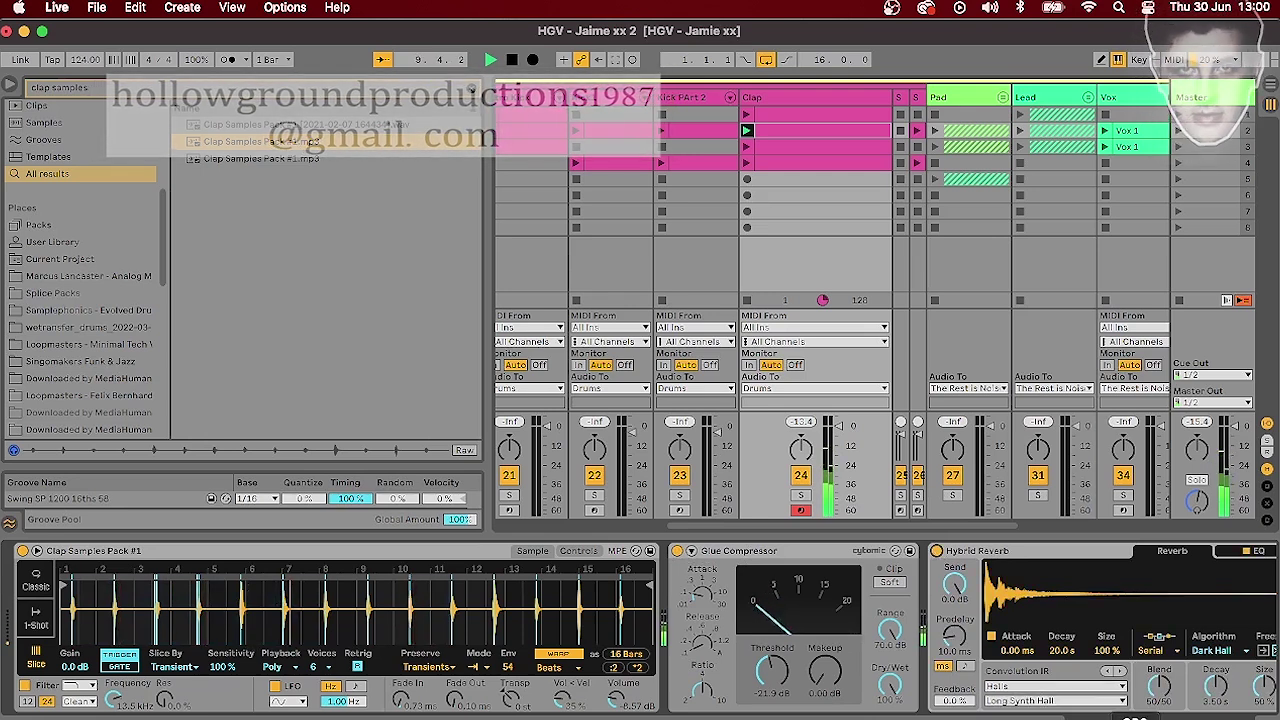
pyautogui.hscroll(8, 936, 556)
pyautogui.click(662, 131)
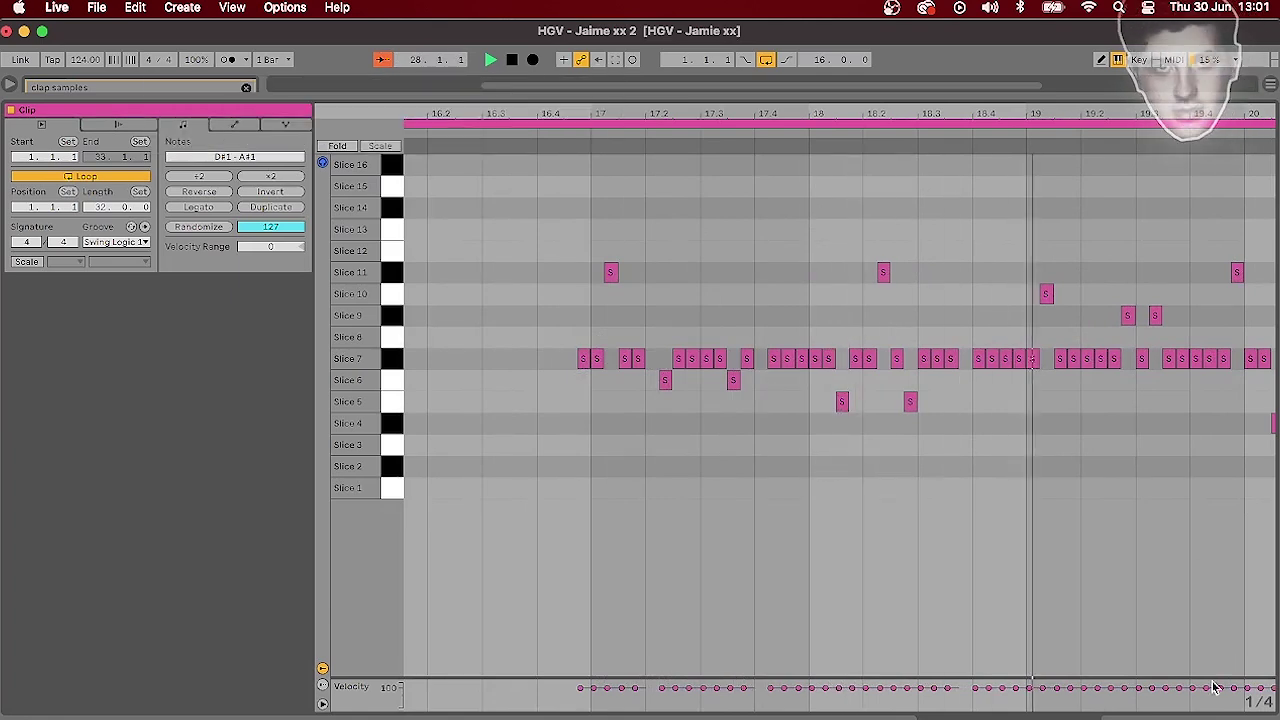
# Bring up the Shaker track's devices and unfold its Car Garage reverb and EQ Eight
pyautogui.click(1220, 714)
pyautogui.moveTo(862, 616); pyautogui.dragTo(830, 615)
pyautogui.doubleClick(1127, 630)
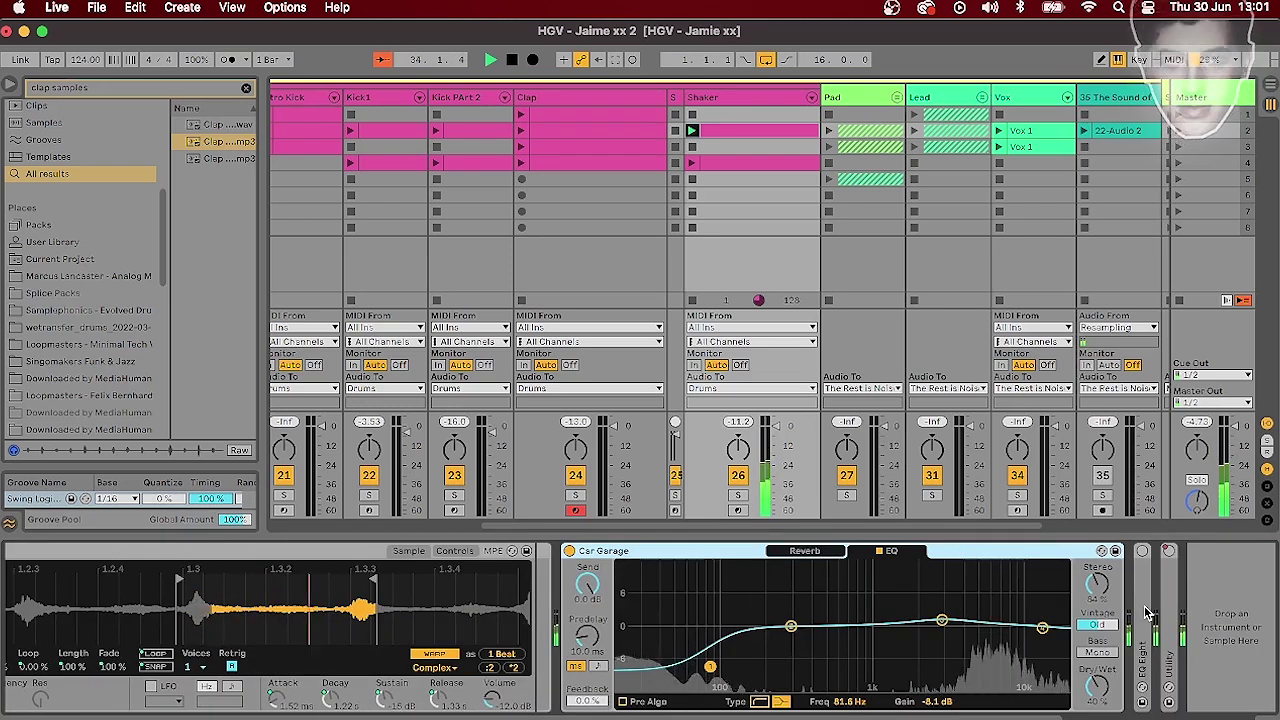
pyautogui.doubleClick(1150, 612)
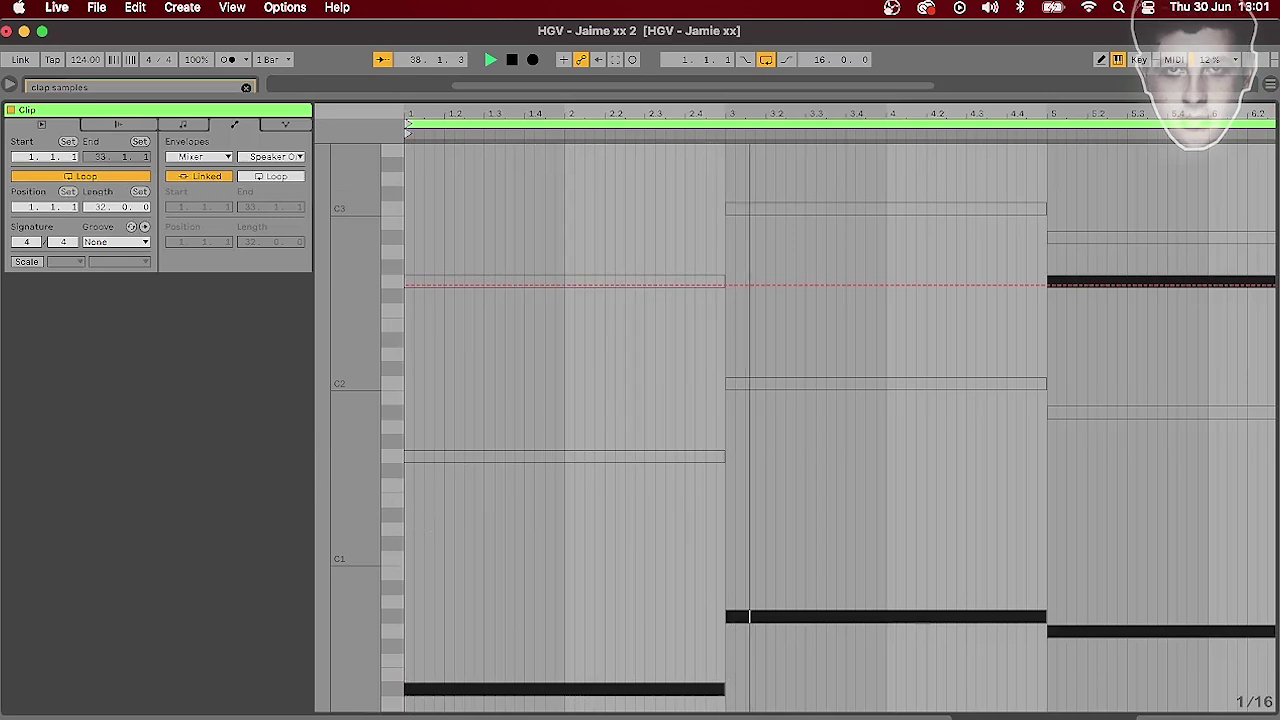
# Examine the full length of the Piano 1 clip, switching from its envelopes to its MIDI notes
pyautogui.press('-')
pyautogui.press('-')
pyautogui.press('-')
pyautogui.scroll(1, 686, 427)
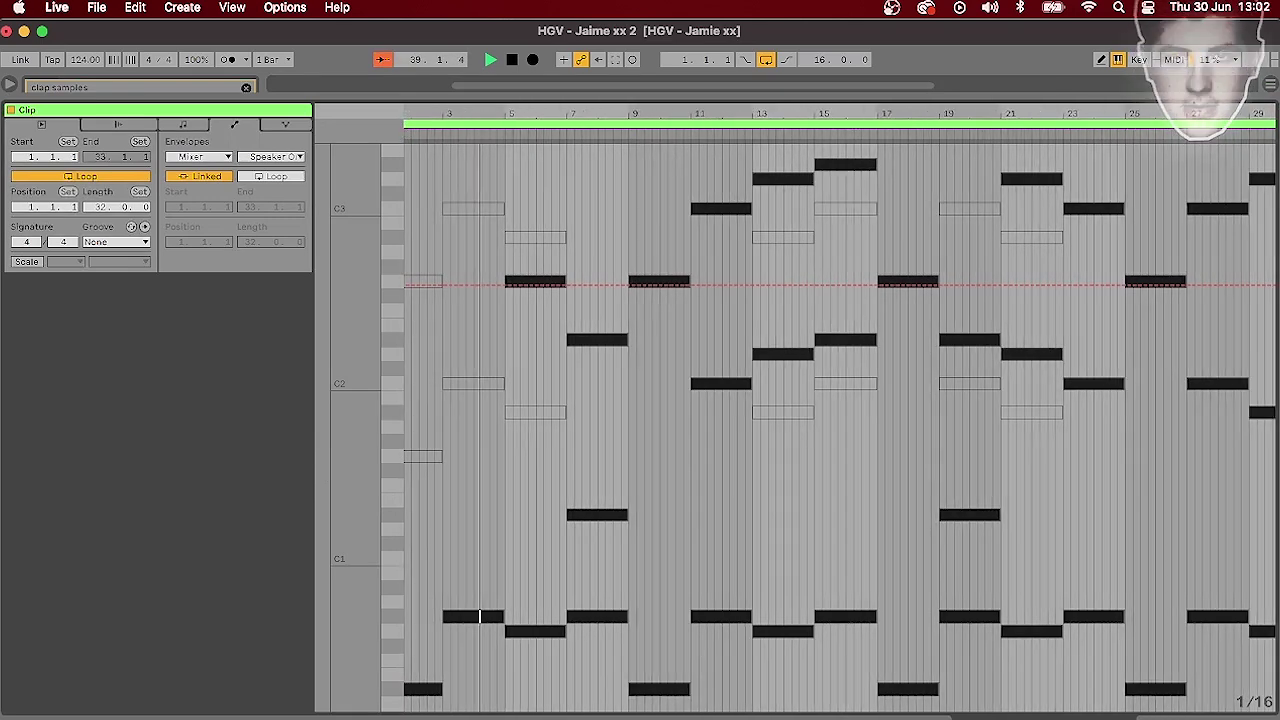
pyautogui.hscroll(-1, 686, 427)
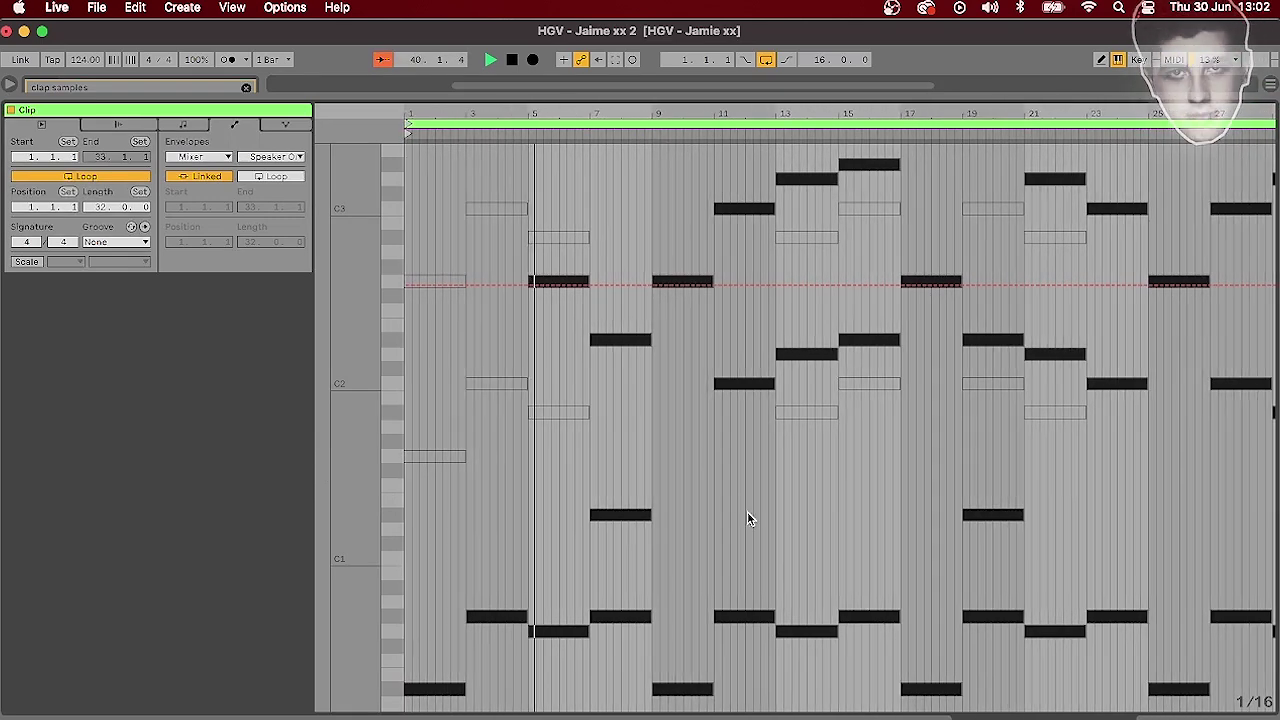
pyautogui.click(182, 125)
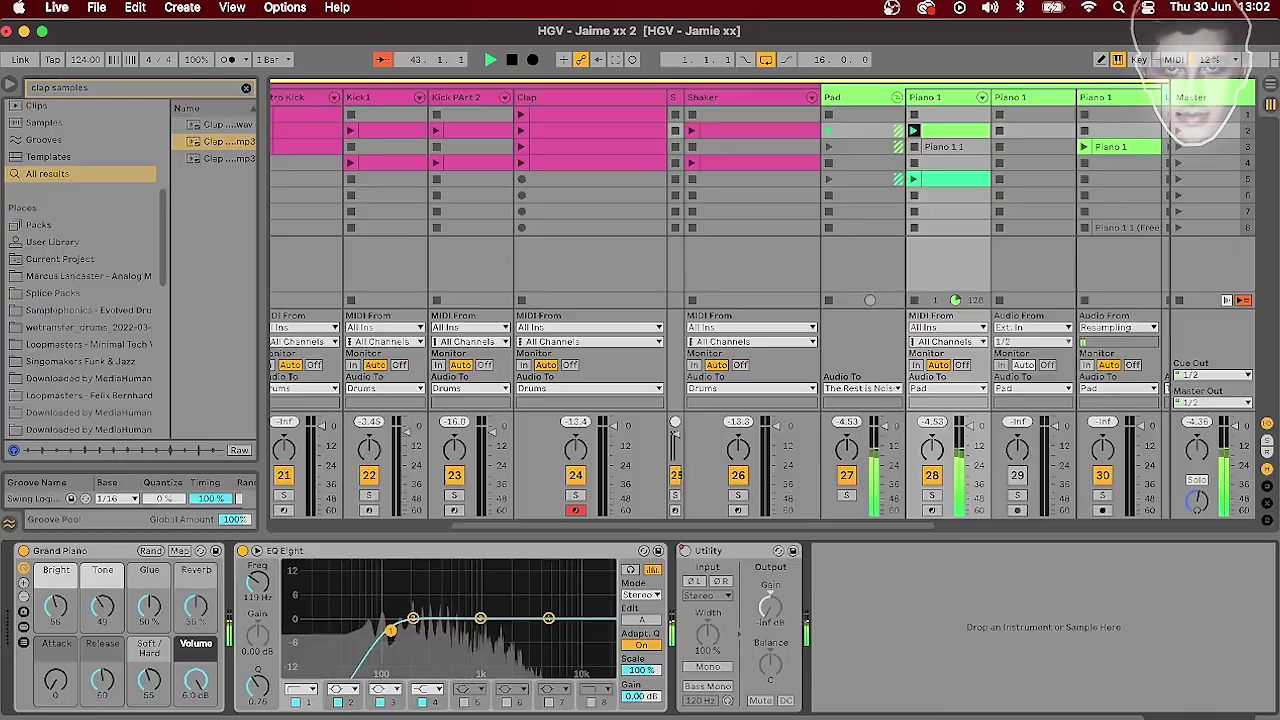
pyautogui.click(957, 131)
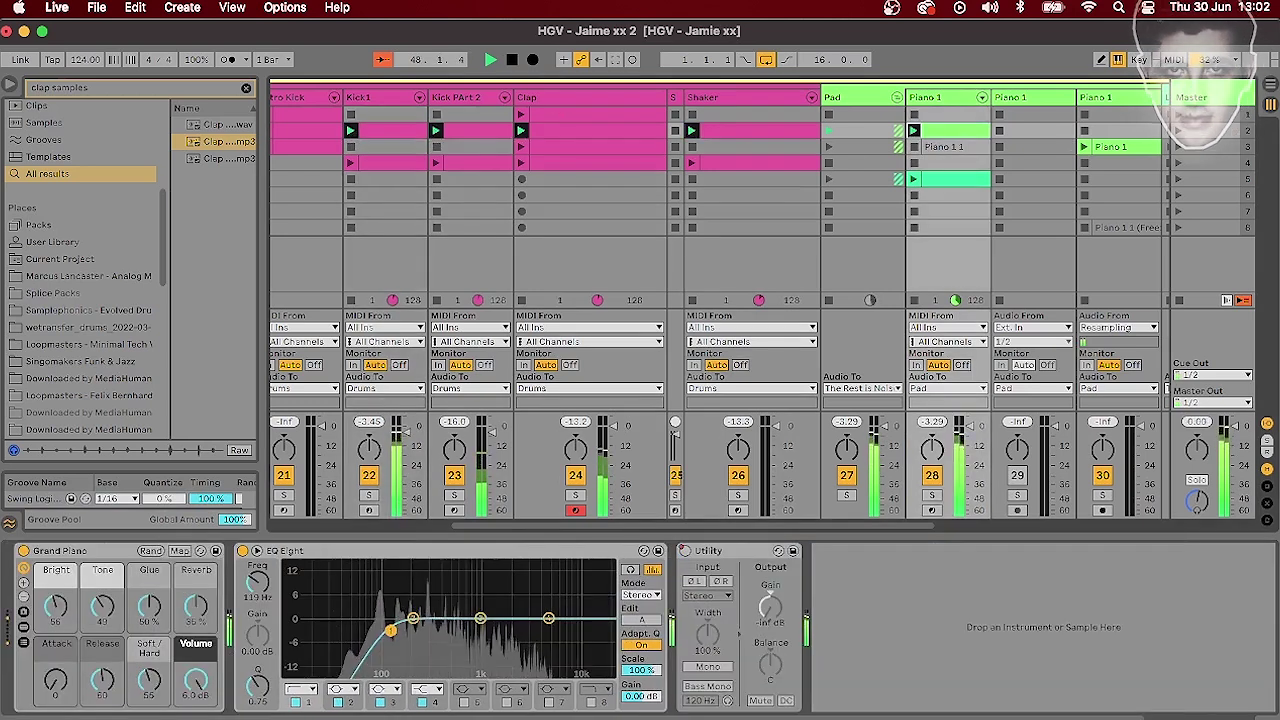
pyautogui.doubleClick(957, 131)
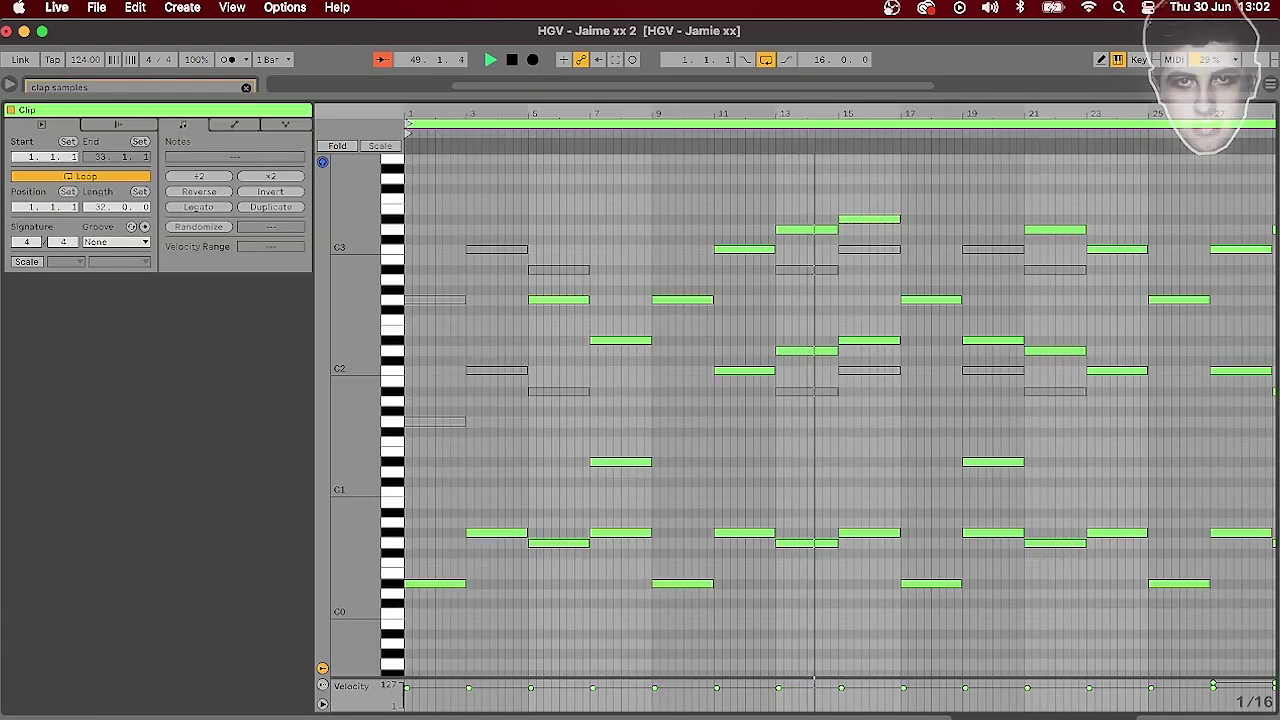
# Adjust the low-cut band of Piano 1's EQ Eight, and raise Lead 2's Filter Freq macro to about 1.40 kHz
pyautogui.hotkey('shift', 'Tab')
pyautogui.moveTo(391, 629); pyautogui.dragTo(397, 636)
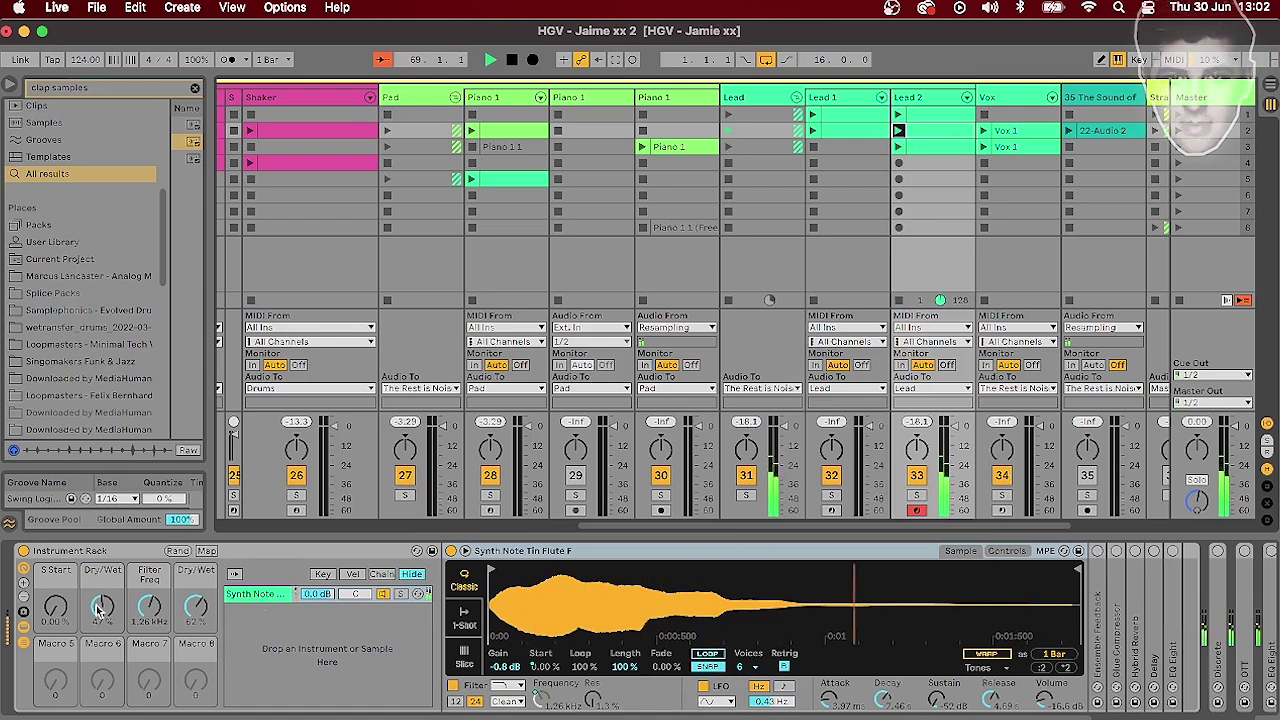
pyautogui.moveTo(149, 606); pyautogui.dragTo(149, 600)
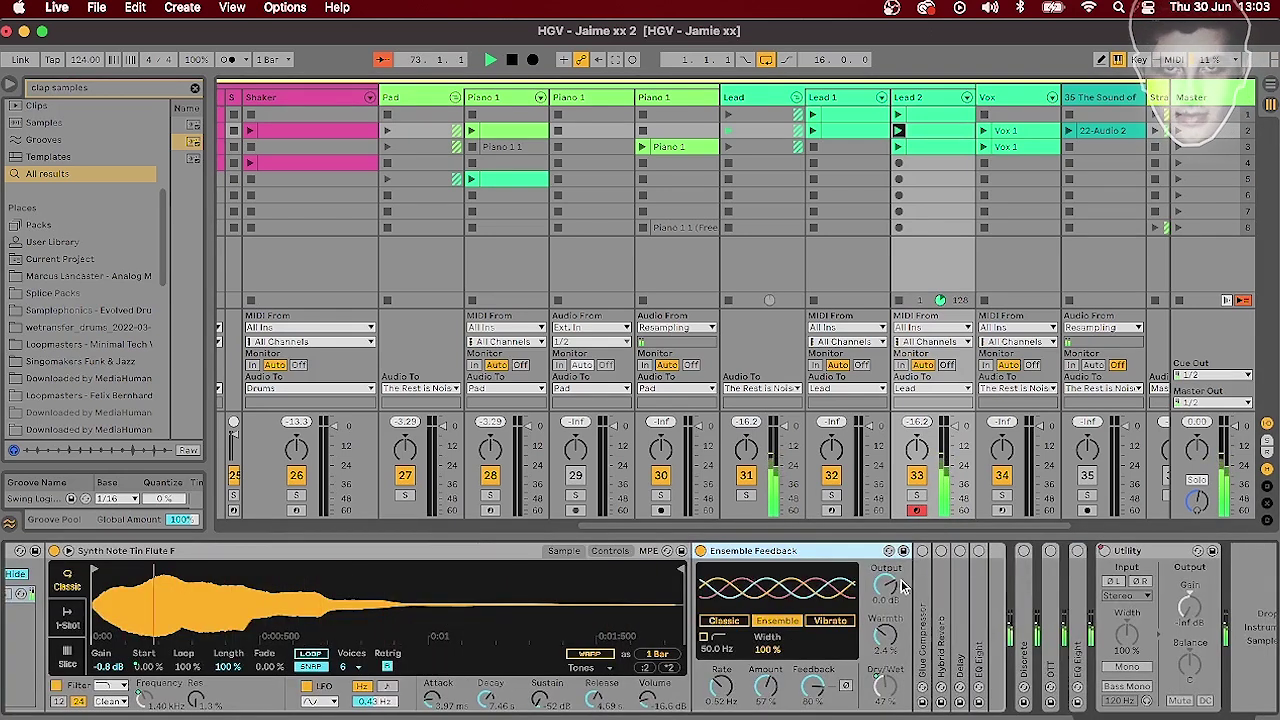
# Unfold the Glue Compressor, Hybrid Reverb and Discrete amp in Lead 2's device chain to view their settings
pyautogui.doubleClick(924, 557)
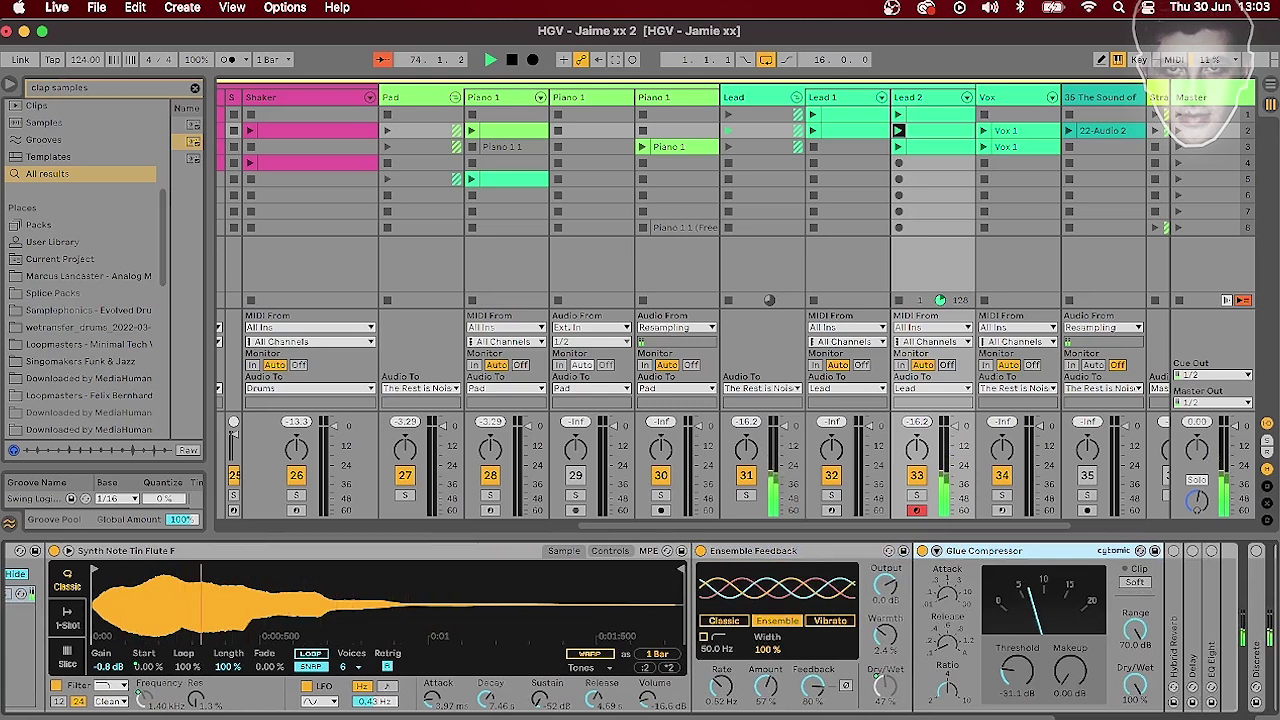
pyautogui.hscroll(5, 640, 630)
pyautogui.doubleClick(903, 565)
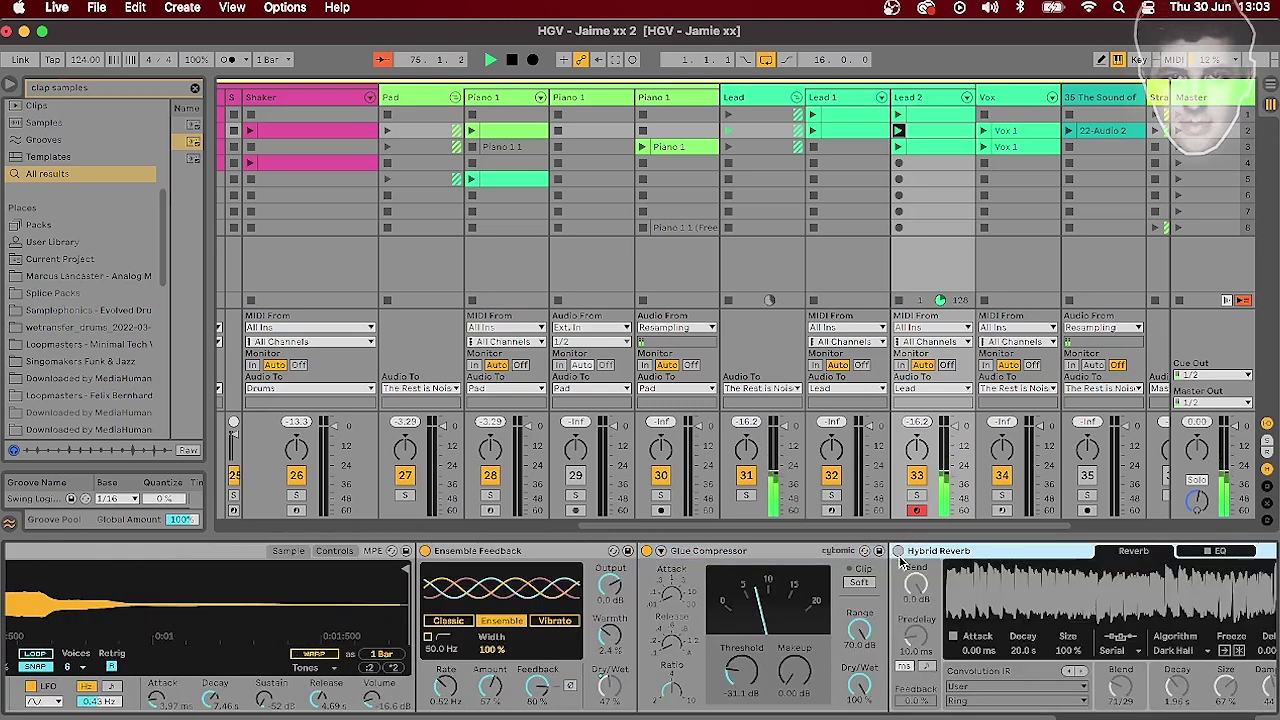
pyautogui.hscroll(10, 640, 630)
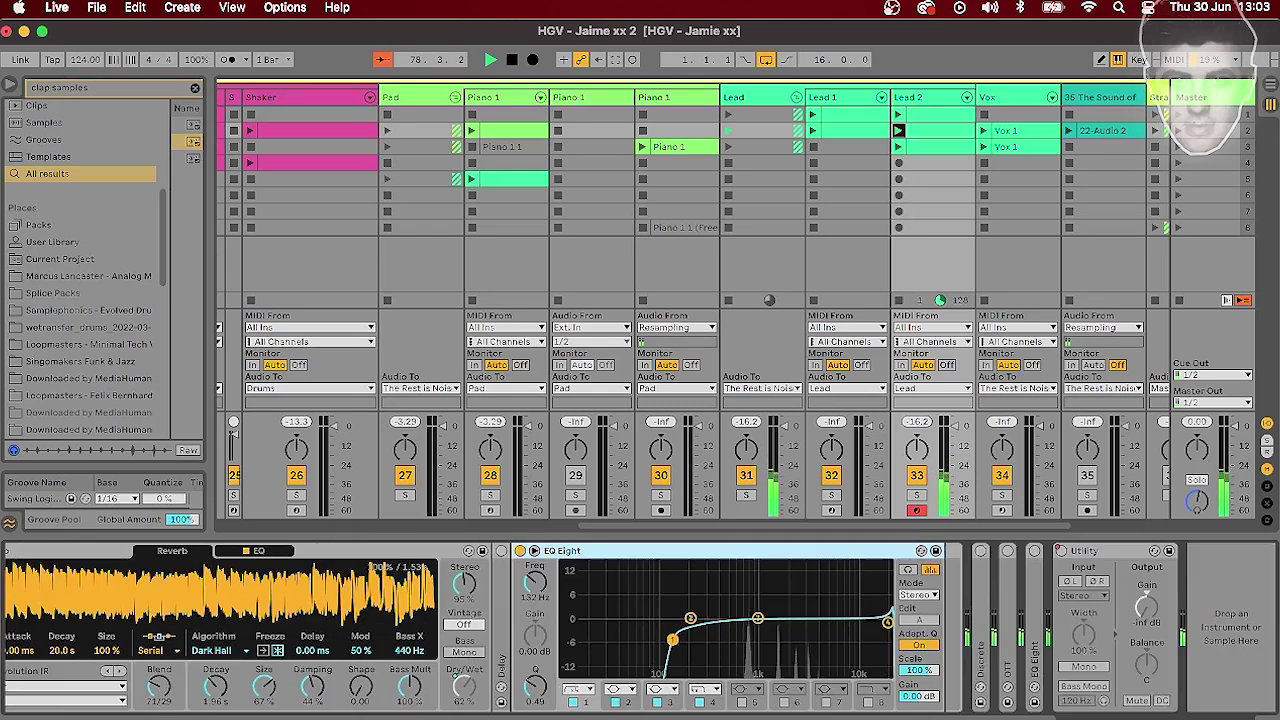
pyautogui.doubleClick(982, 604)
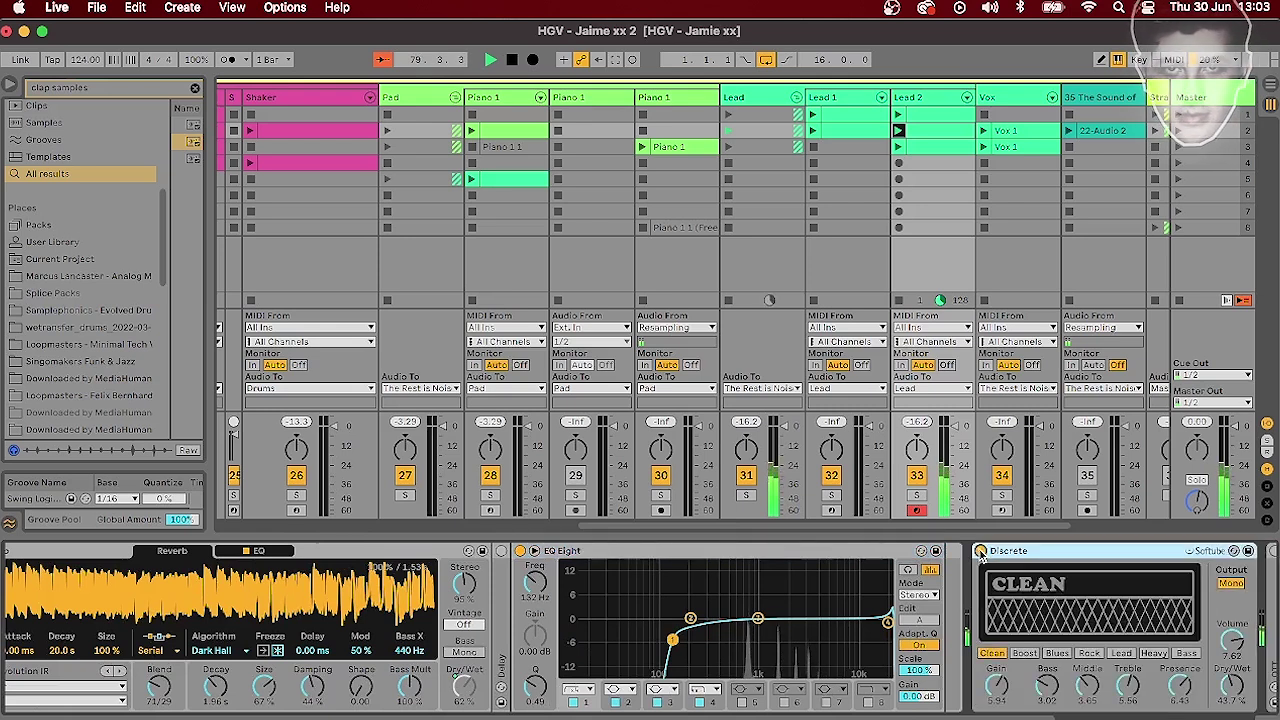
pyautogui.hscroll(3, 640, 630)
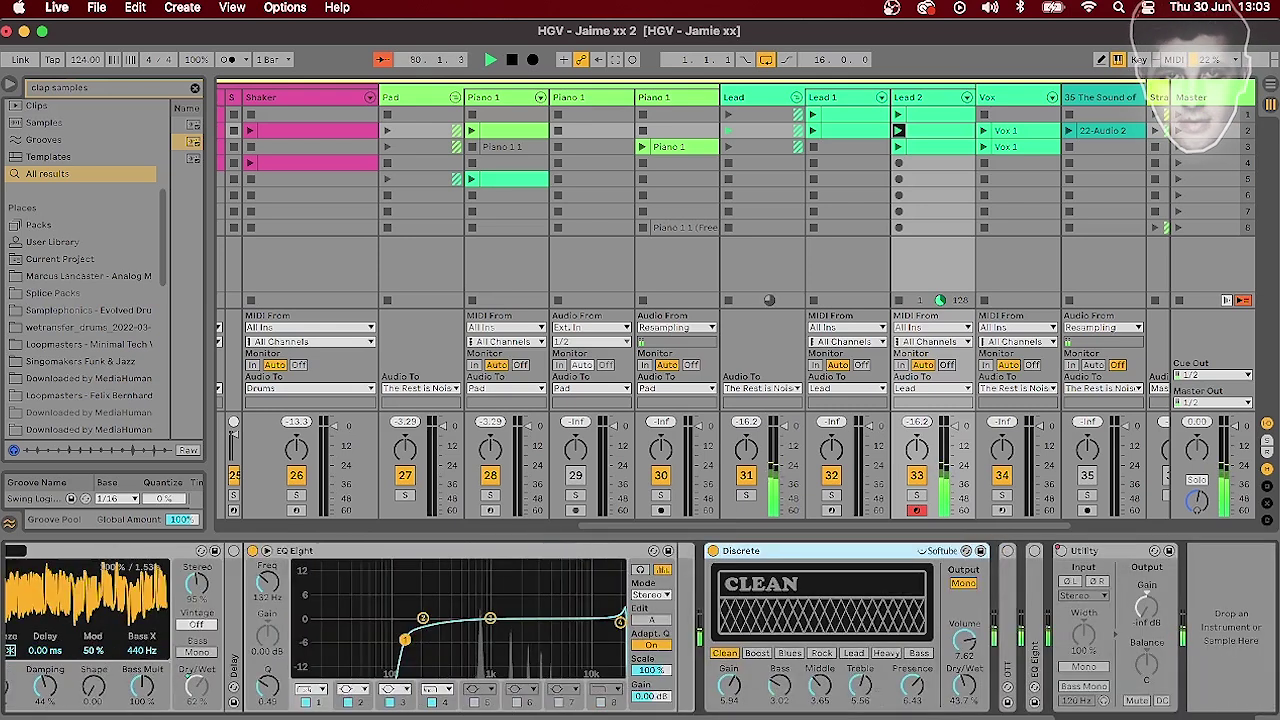
# Unfold OTT and the EQ Eight after it on Lead 2, and switch that EQ Eight on
pyautogui.doubleClick(1010, 566)
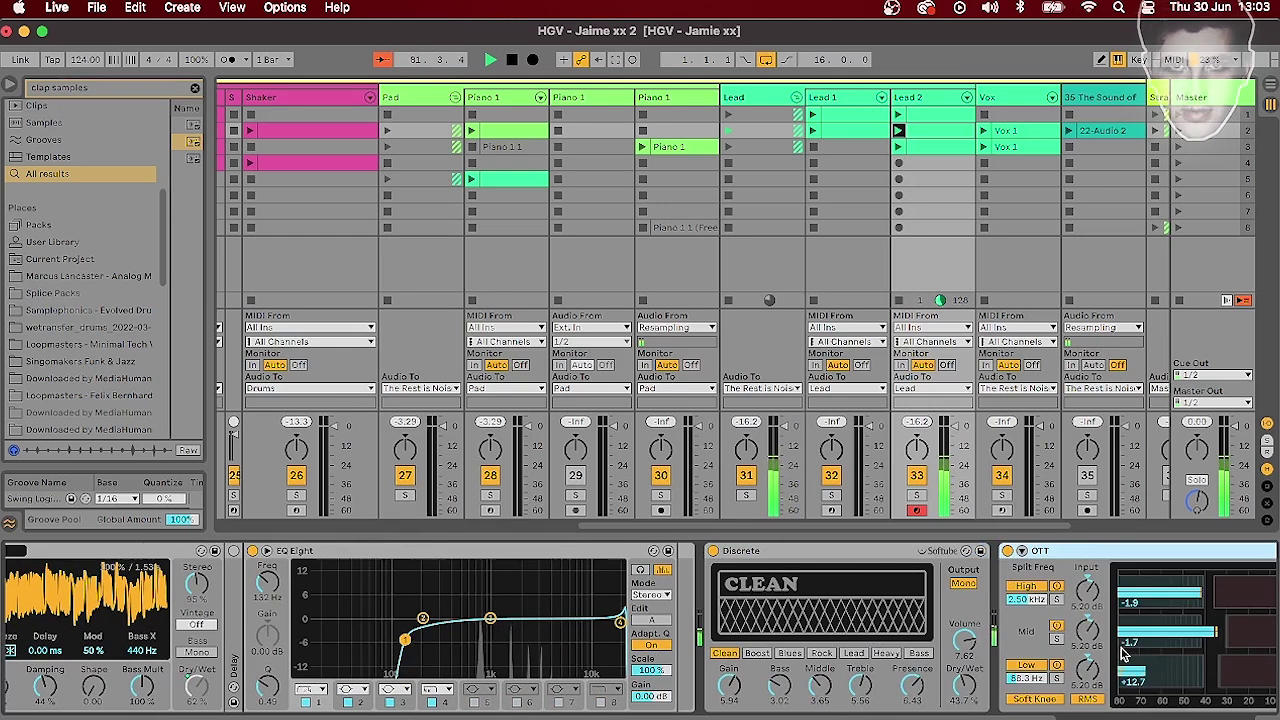
pyautogui.hscroll(4, 640, 630)
pyautogui.doubleClick(1040, 610)
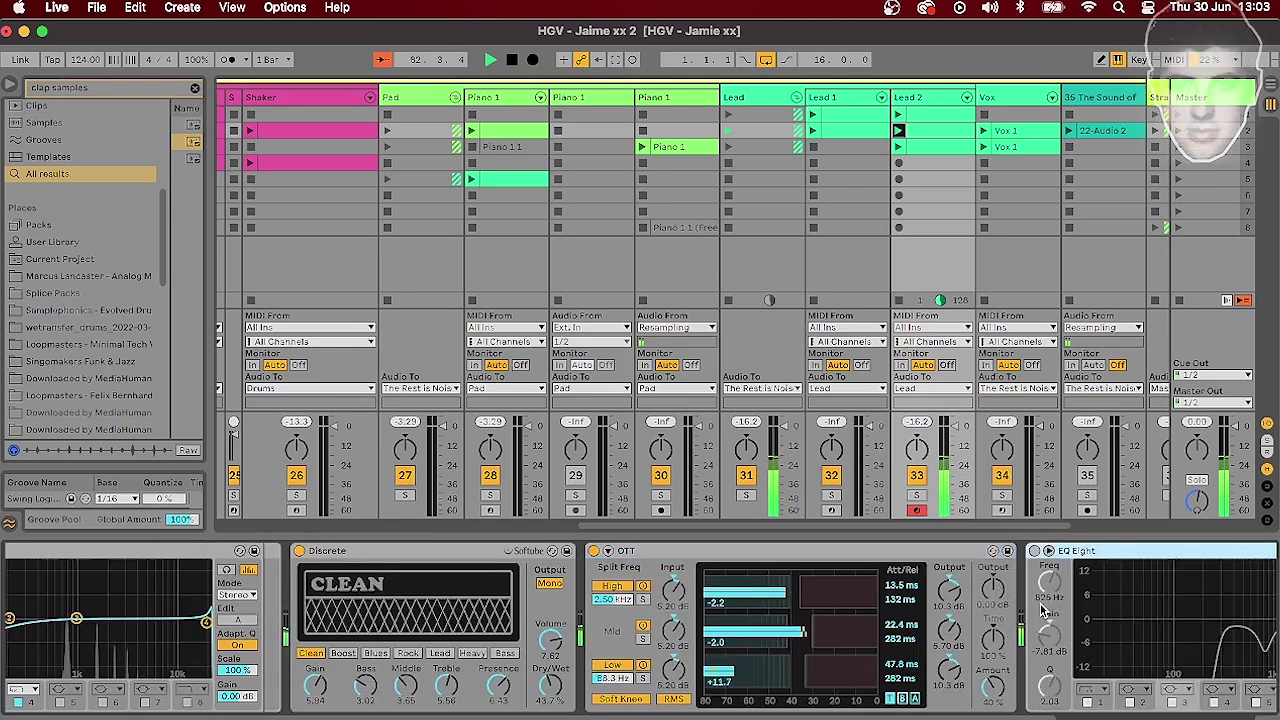
pyautogui.hscroll(4, 950, 640)
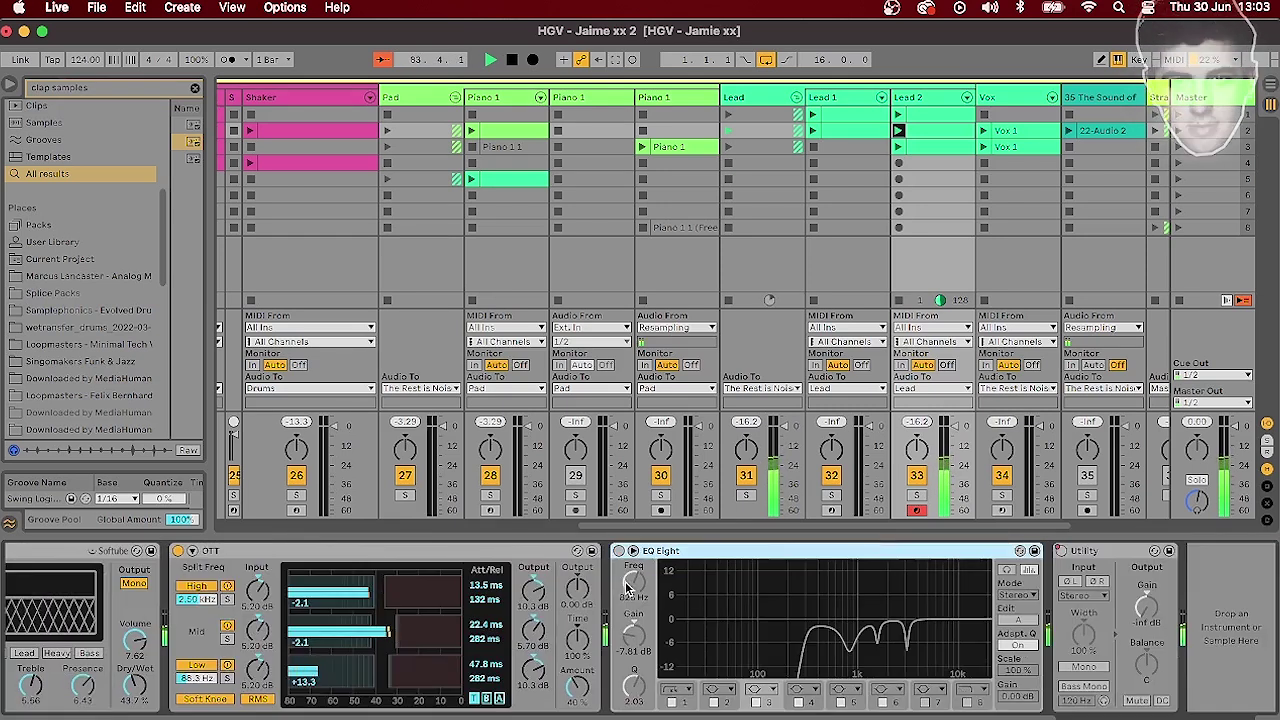
pyautogui.click(619, 551)
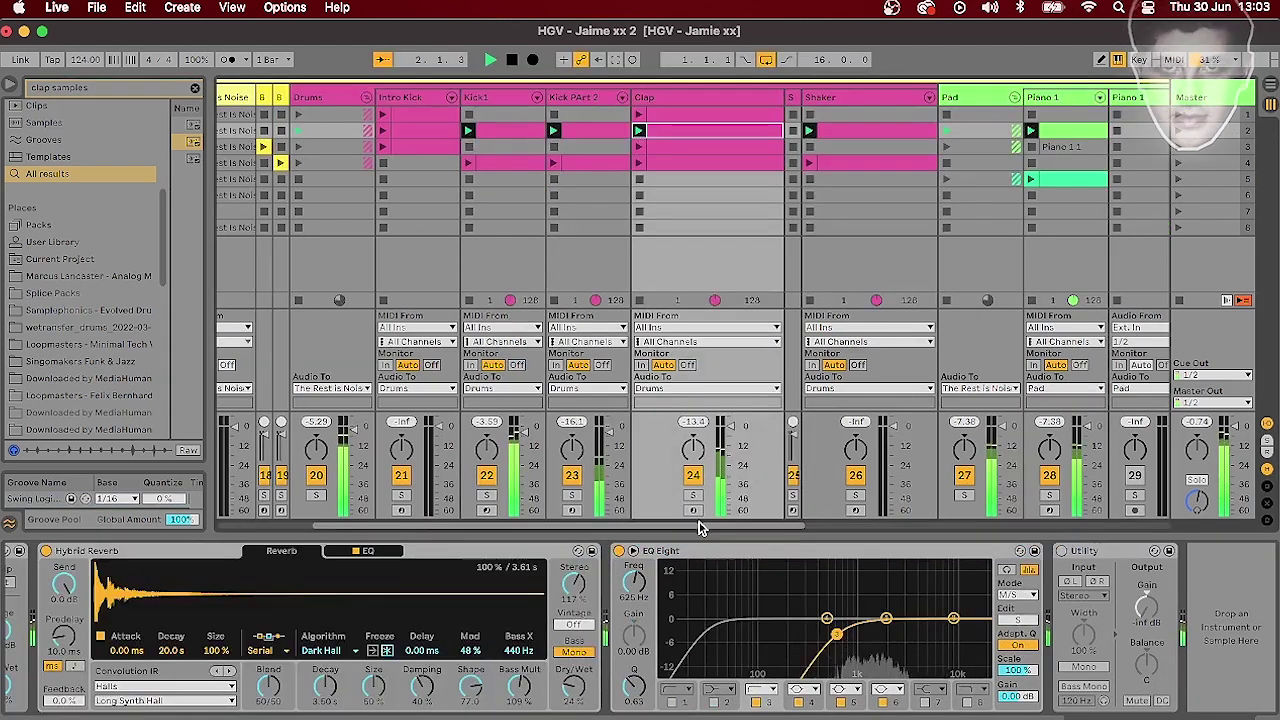
# Show the Vox sampler's waveform, and unfold and switch on the Large Octave Shimmer reverb on the Vox track
pyautogui.hscroll(10, 694, 308)
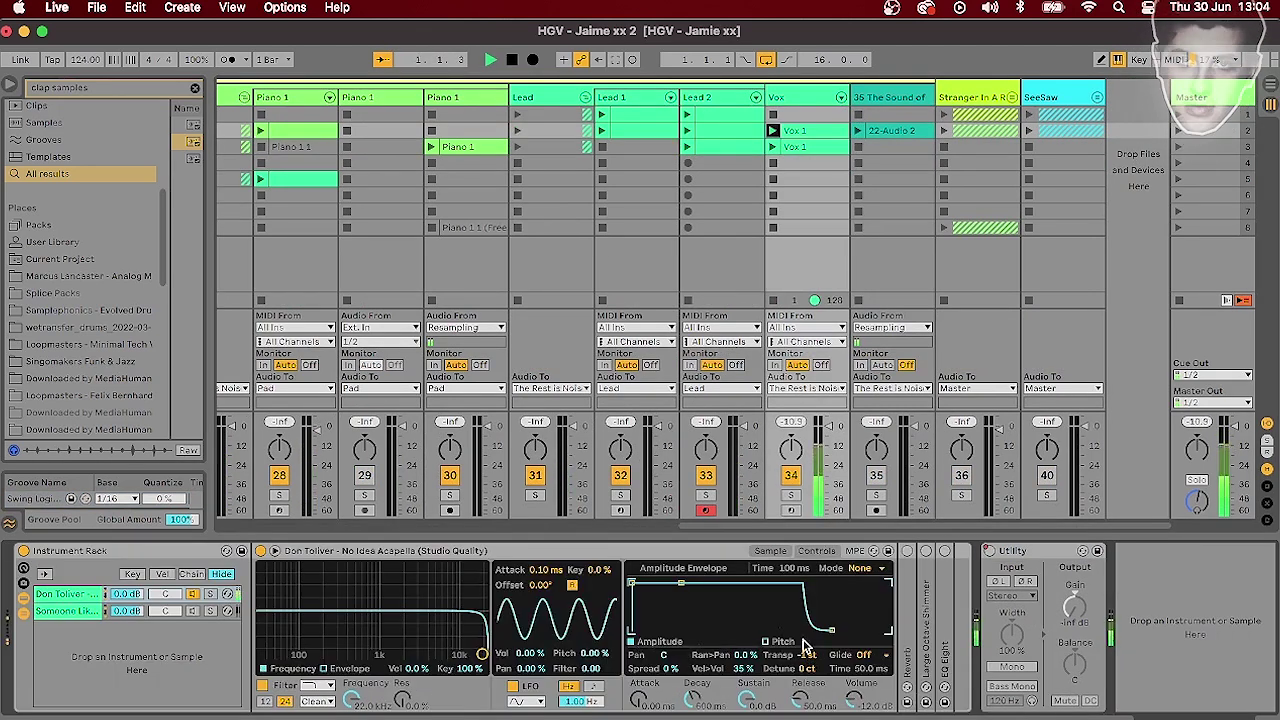
pyautogui.click(769, 551)
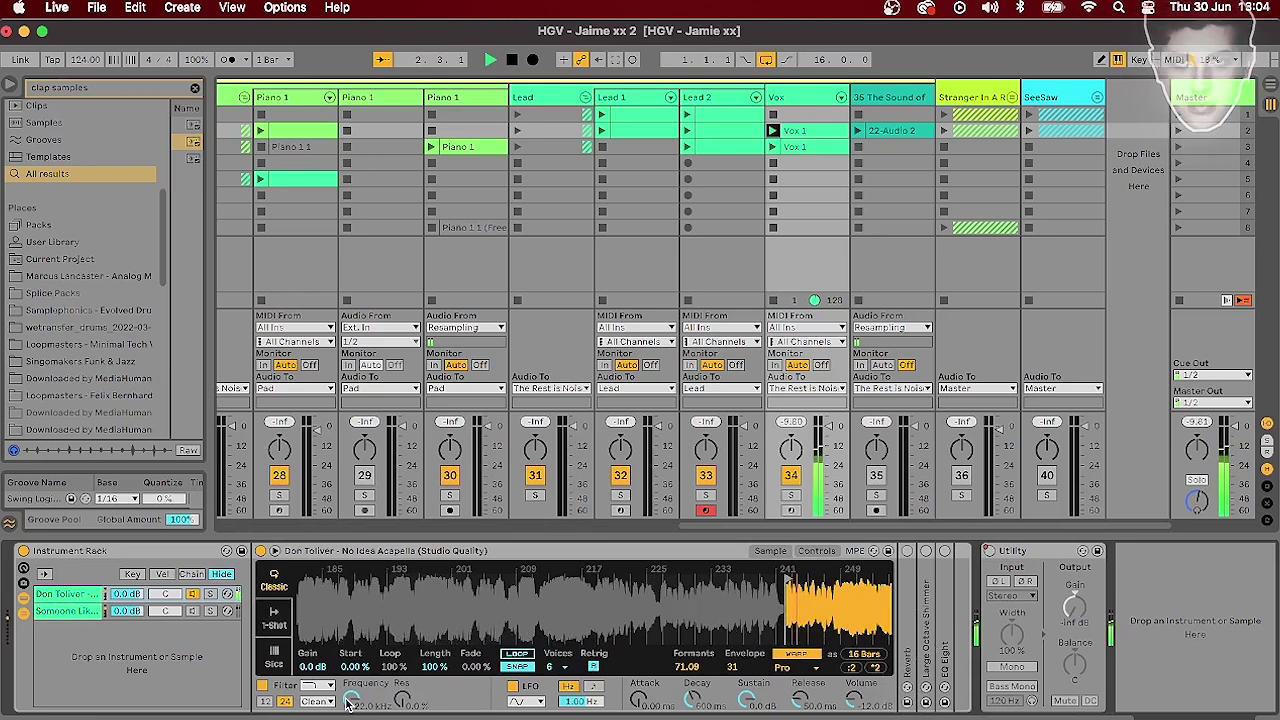
pyautogui.doubleClick(924, 585)
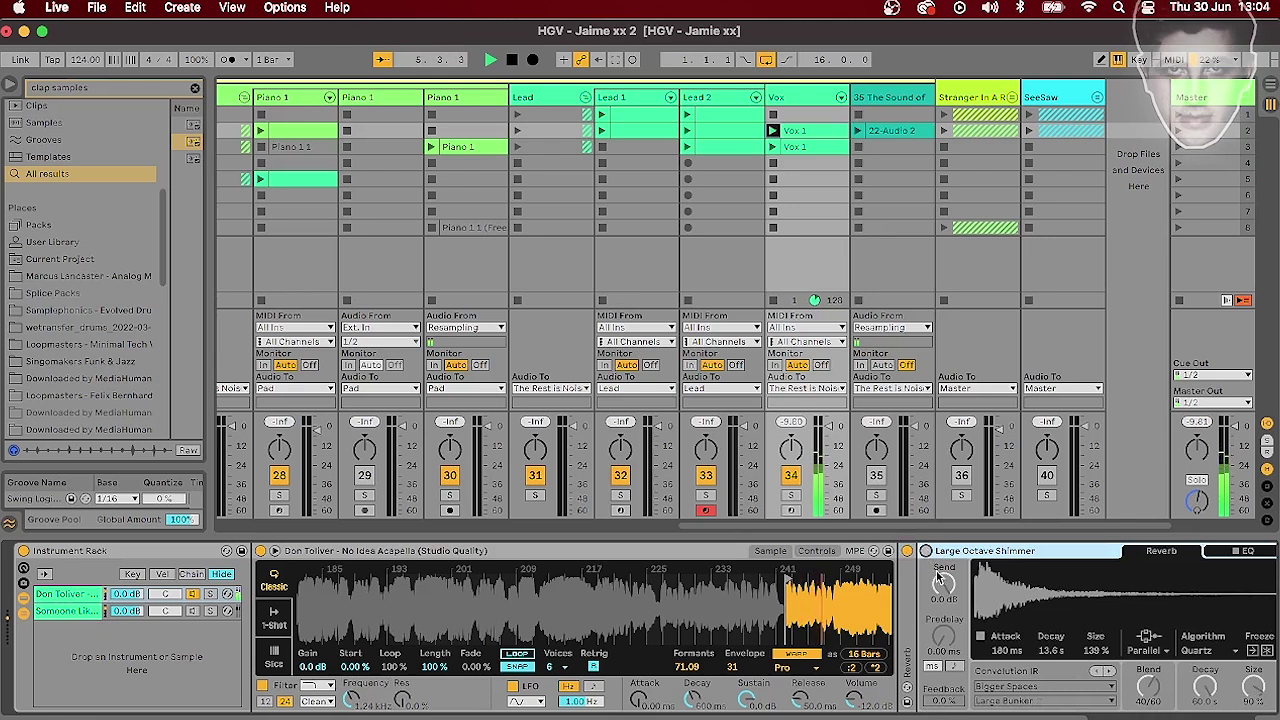
pyautogui.click(925, 551)
pyautogui.moveTo(1196, 716); pyautogui.dragTo(1240, 718)
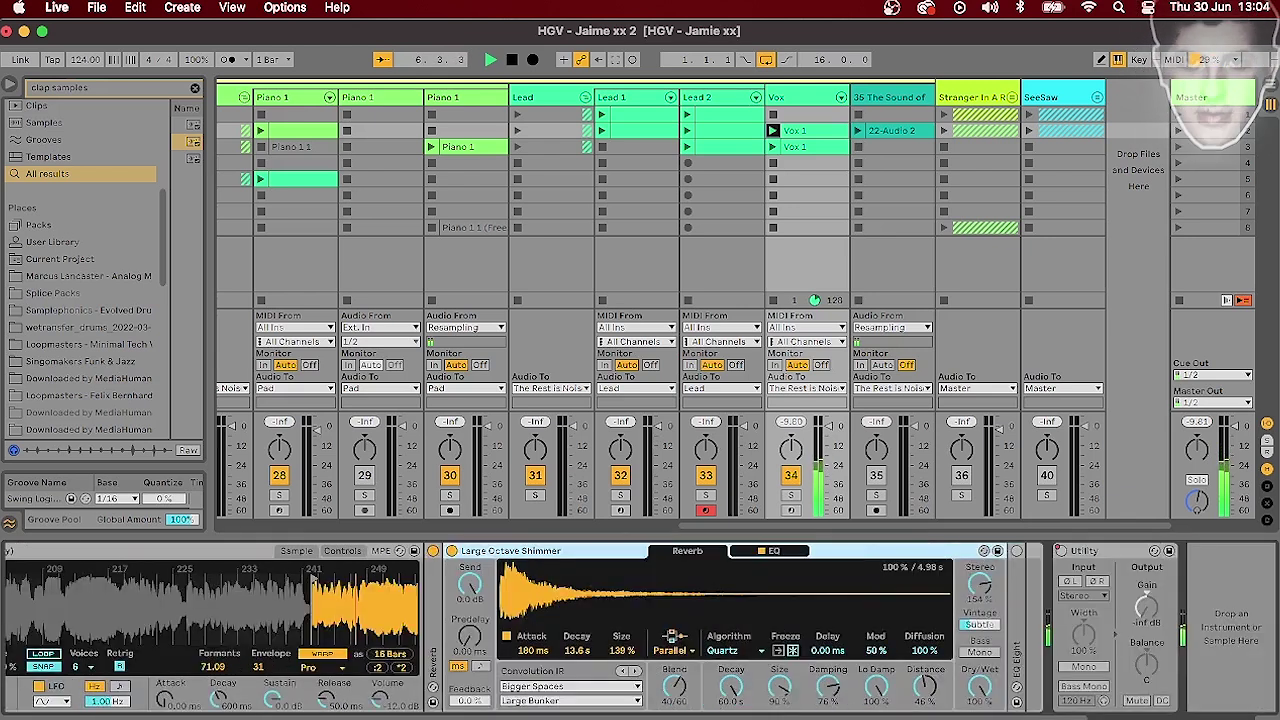
# Launch Lead 2's second-scene clip and bring the drum and pad tracks into view
pyautogui.click(688, 130)
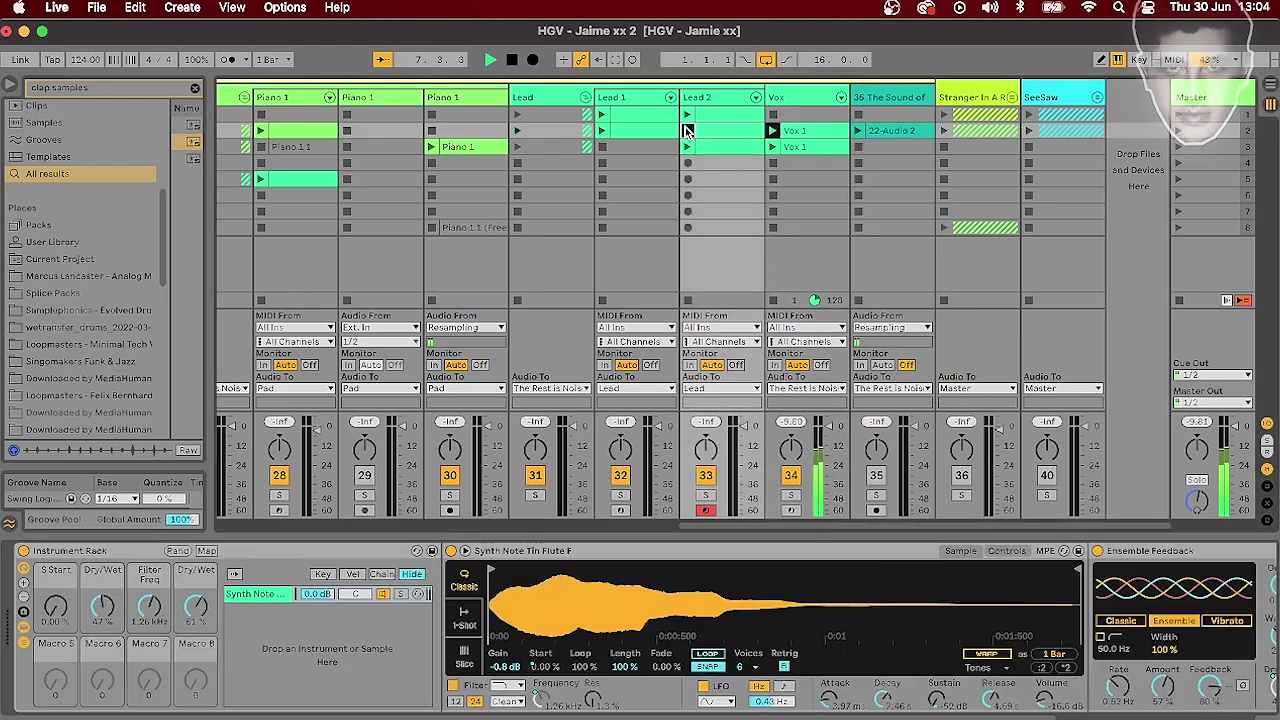
pyautogui.hscroll(-10, 752, 524)
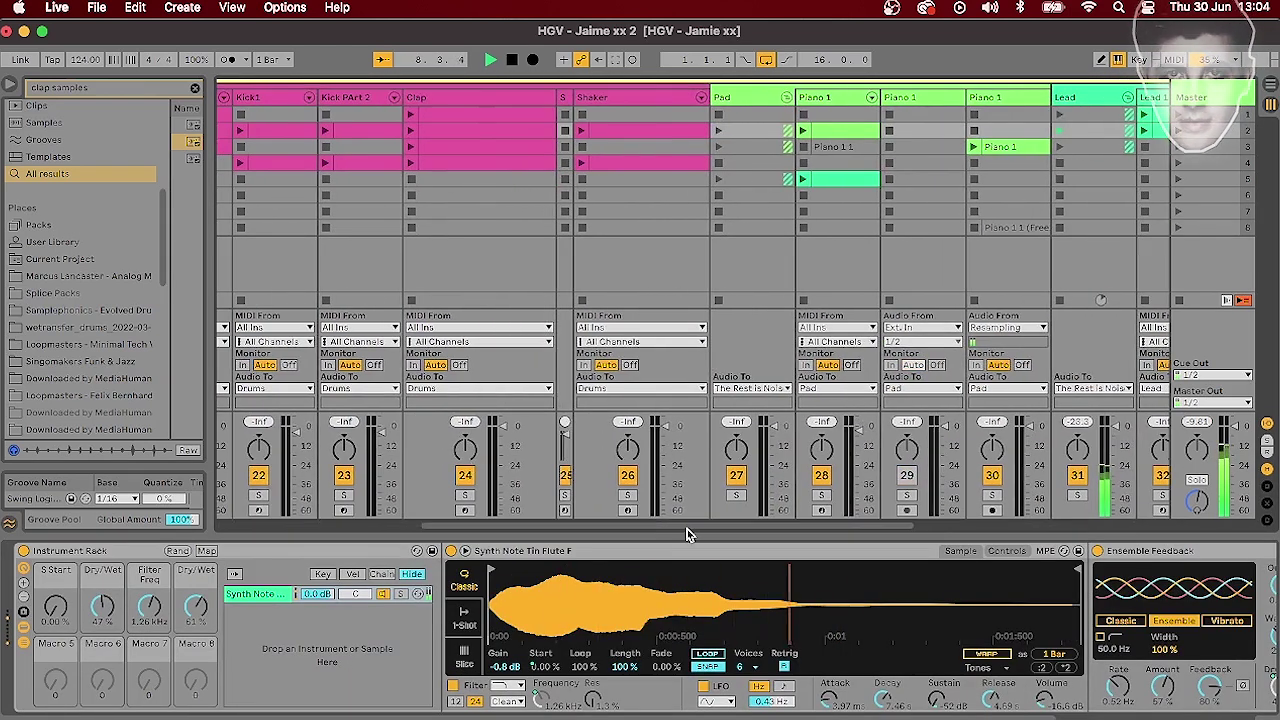
pyautogui.hscroll(-5, 543, 522)
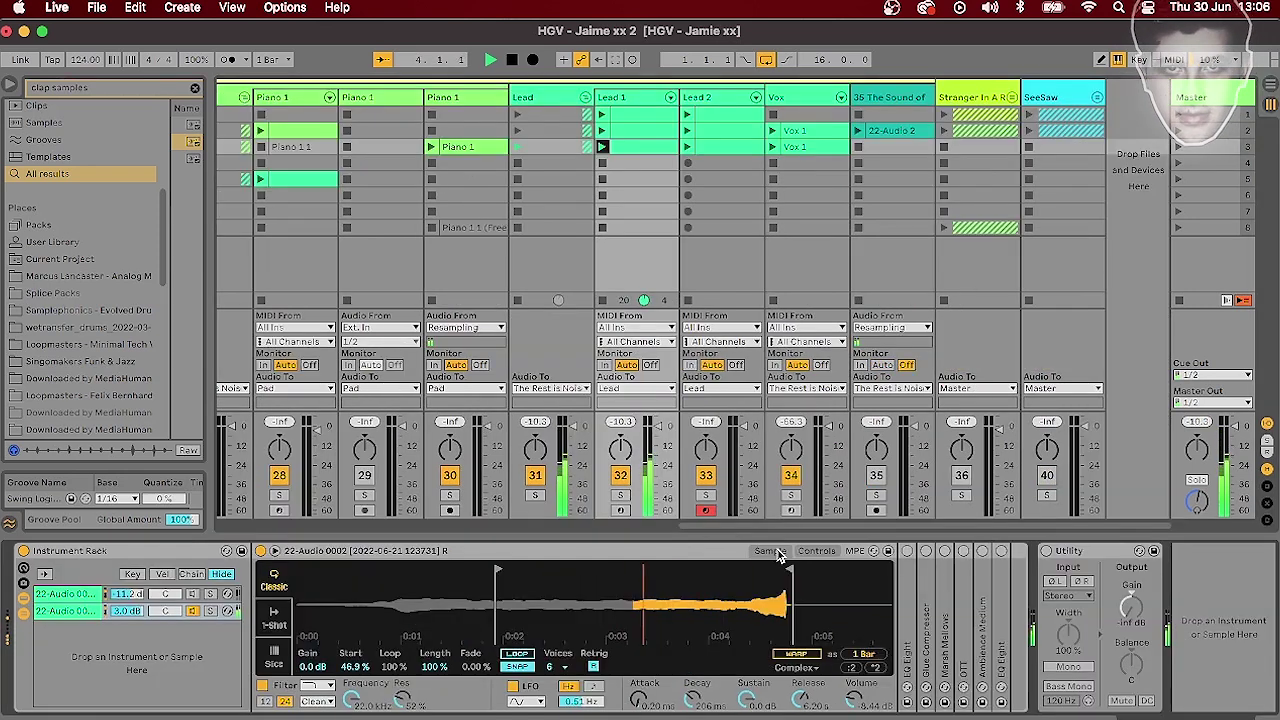
# Show the envelope and LFO controls of Lead 1's sampler and unfold the first EQ Eight in its chain
pyautogui.click(816, 551)
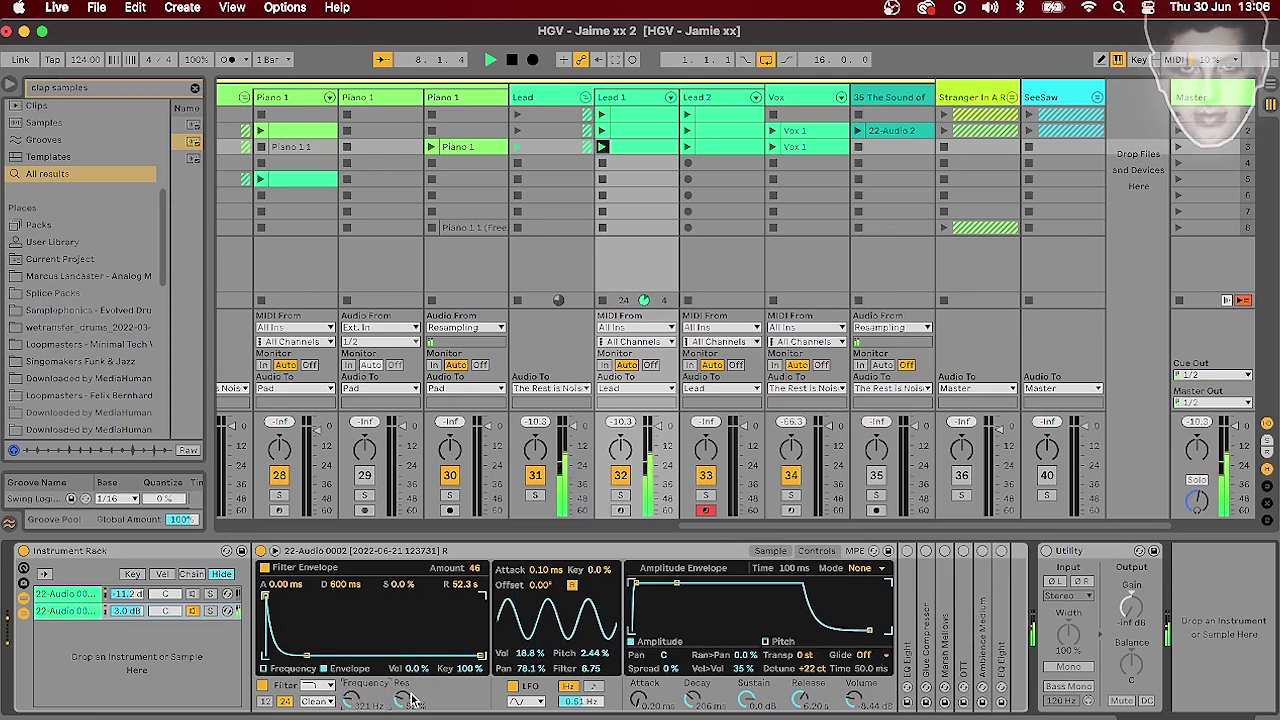
pyautogui.doubleClick(907, 604)
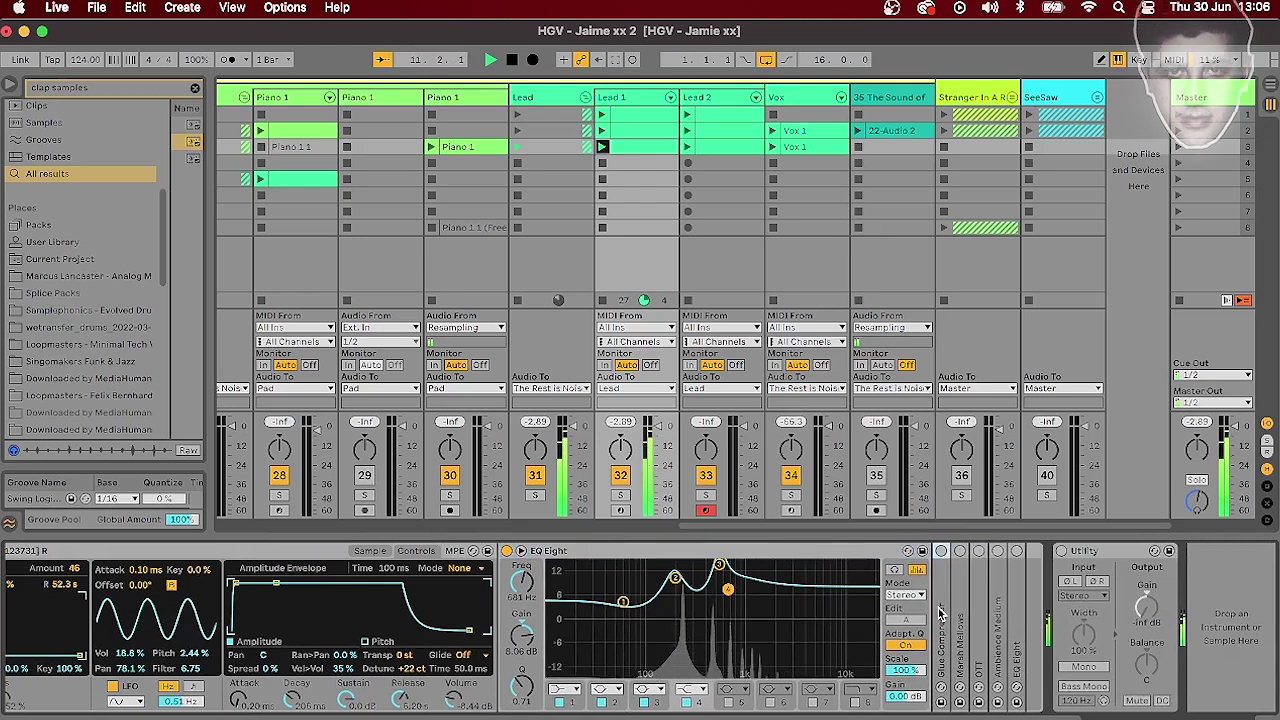
# Unfold the Glue Compressor, Marsh Mellows, OTT, Ambience Medium and final EQ Eight in Lead 1's effects chain
pyautogui.doubleClick(941, 620)
pyautogui.hscroll(3, 943, 636)
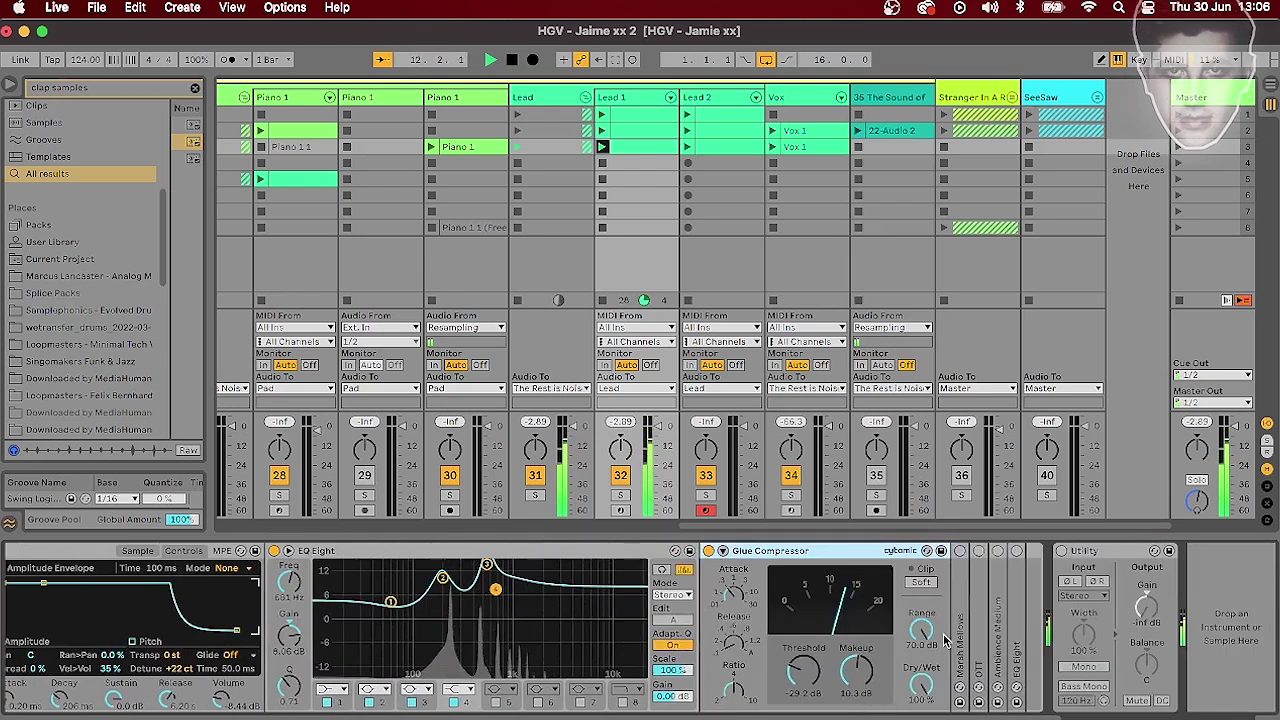
pyautogui.click(958, 636)
pyautogui.doubleClick(958, 635)
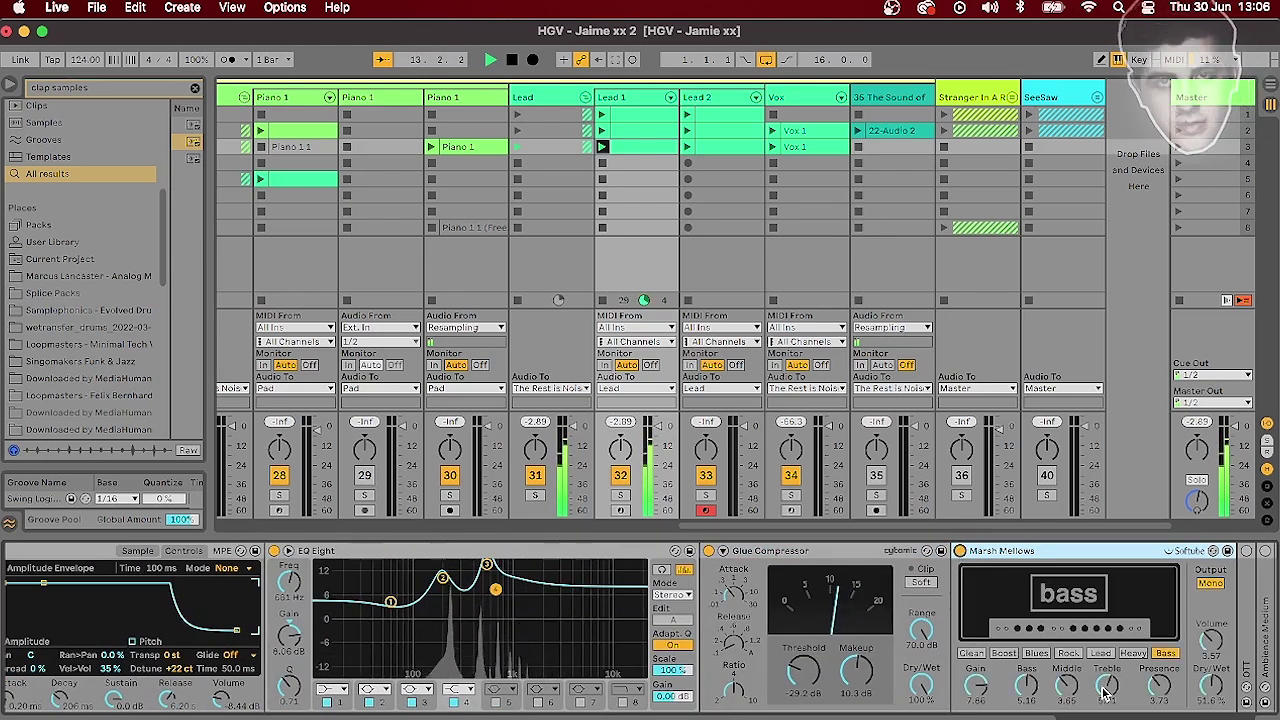
pyautogui.doubleClick(980, 640)
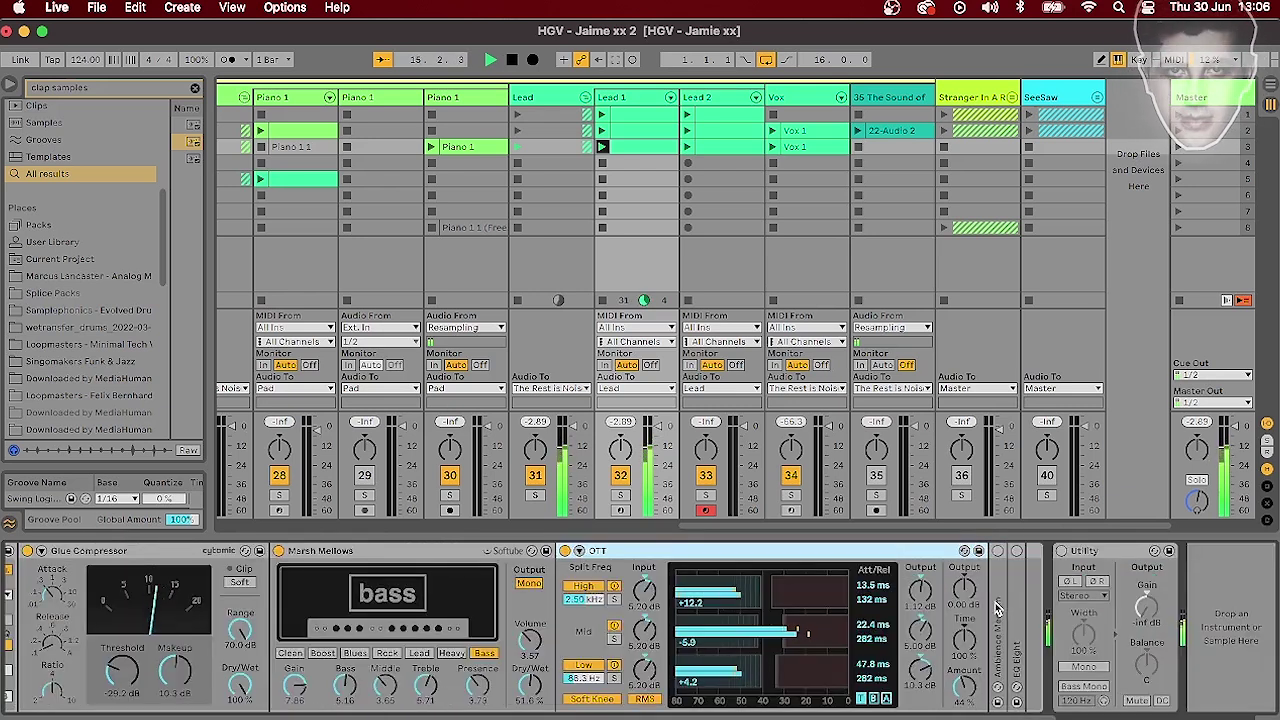
pyautogui.doubleClick(997, 608)
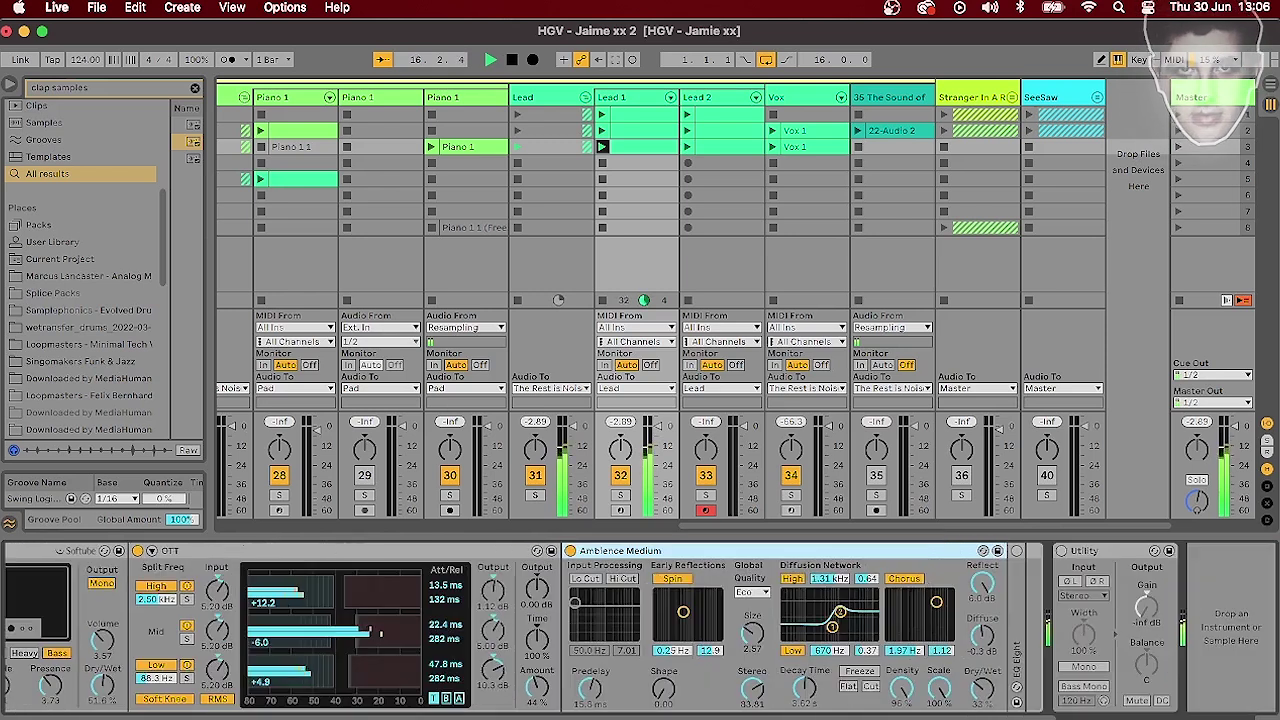
pyautogui.doubleClick(1022, 612)
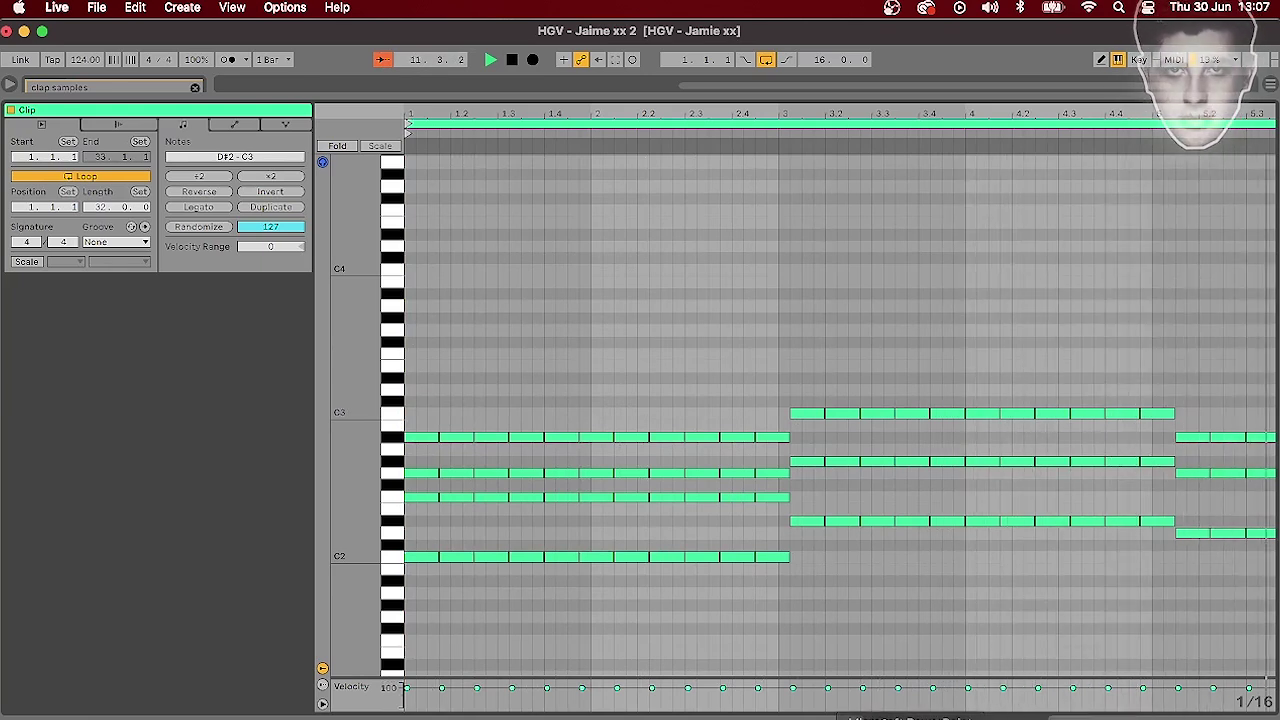
# Resume playhead following and unfold the Hybrid Reverb on the Intro Kick track
pyautogui.click(382, 62)
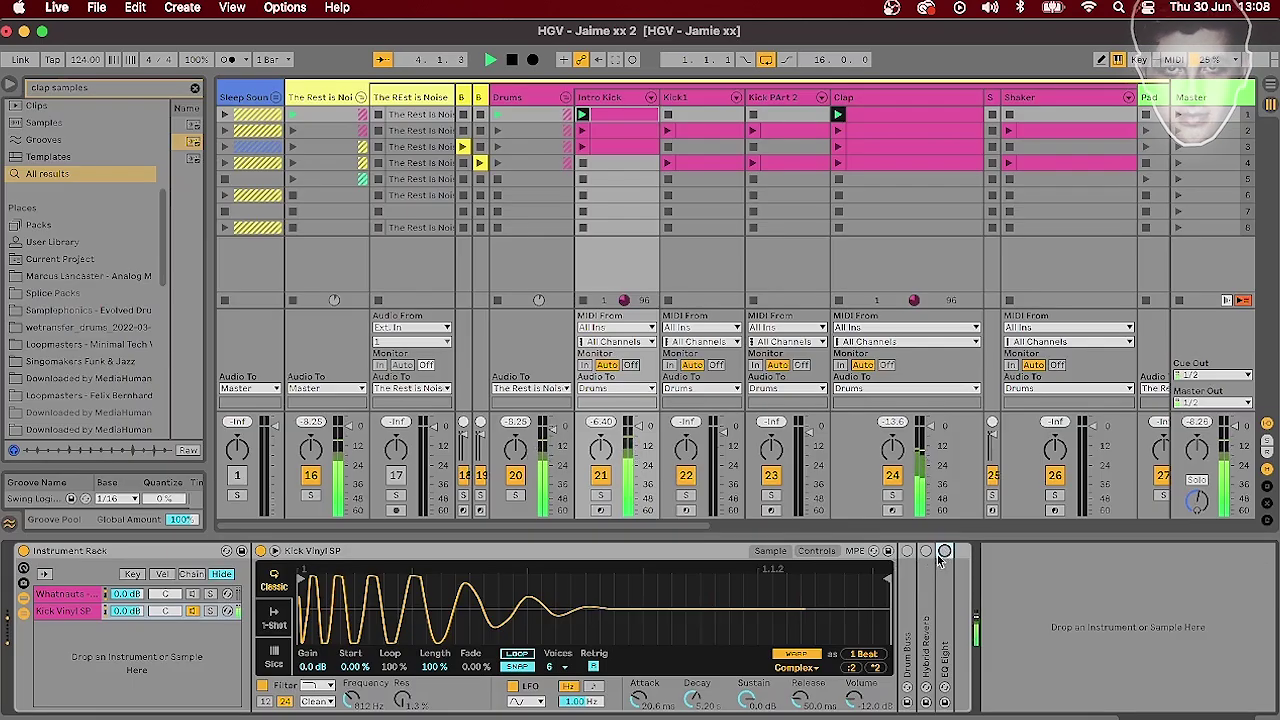
pyautogui.doubleClick(927, 560)
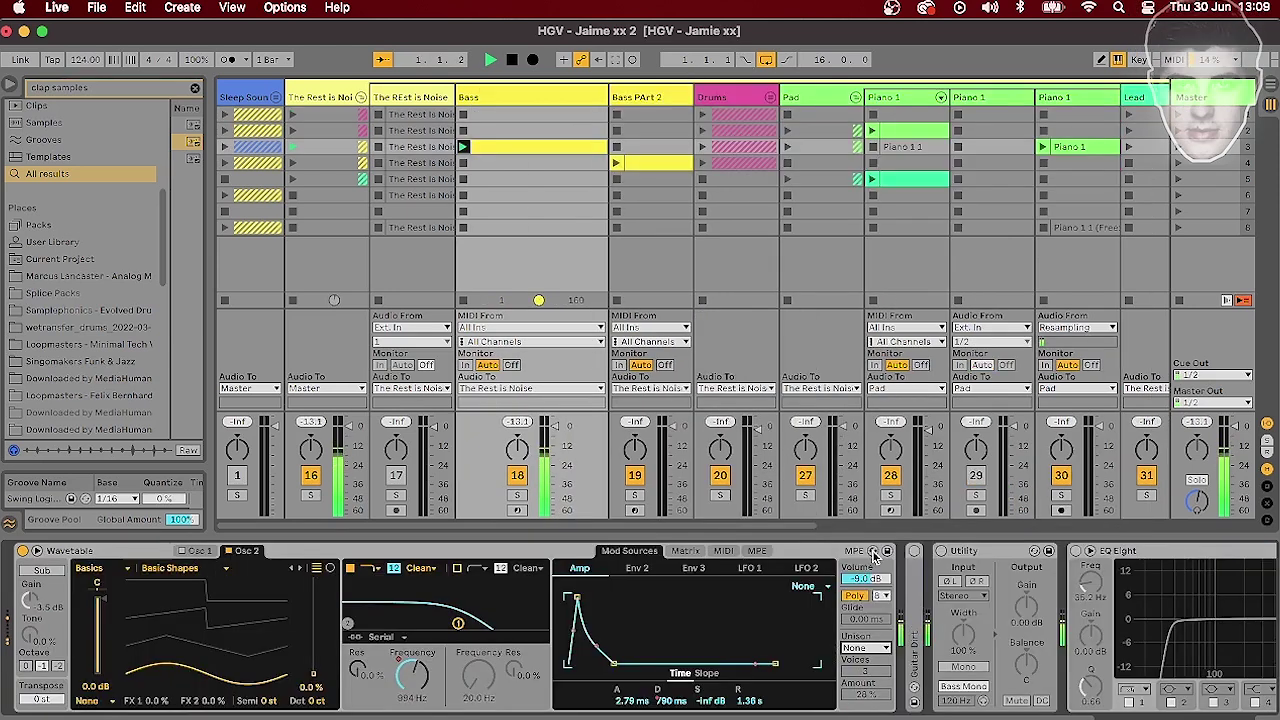
# In the Bass track's Wavetable, set the amp decay to 467 ms and unison to Noise, with Osc 1 shown
pyautogui.click(928, 716)
pyautogui.moveTo(642, 113); pyautogui.dragTo(642, 152)
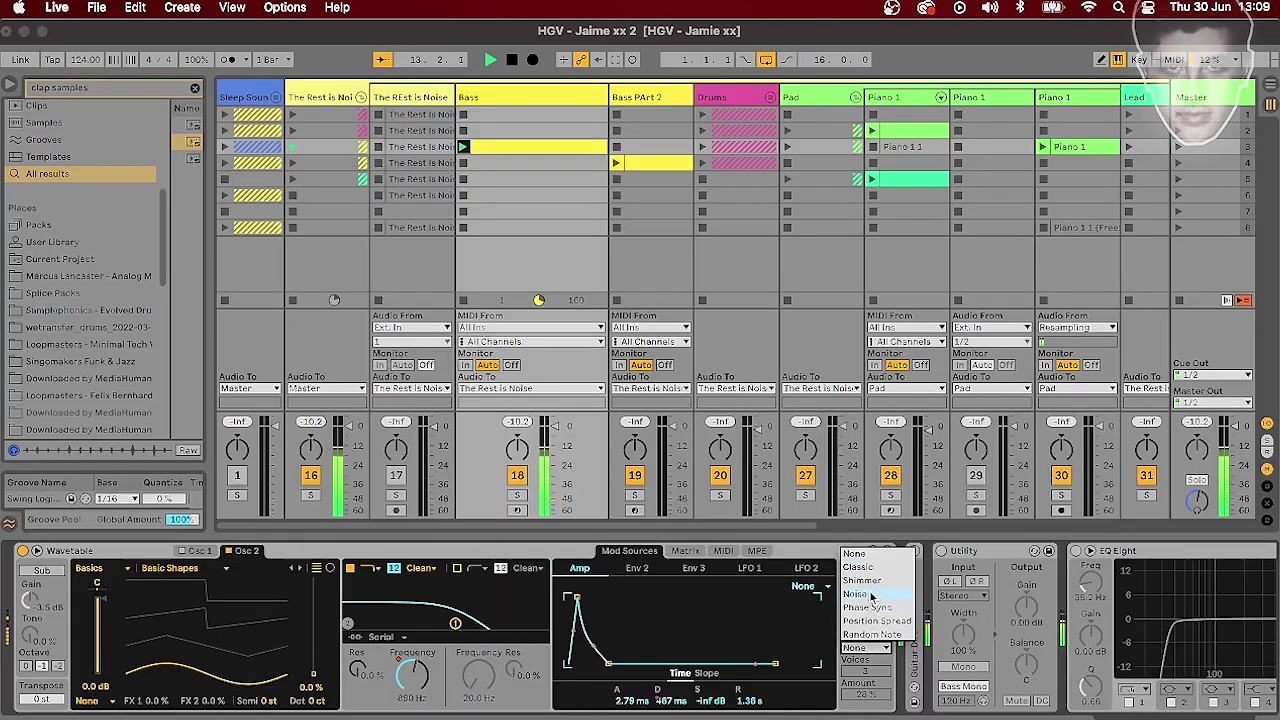
pyautogui.click(873, 597)
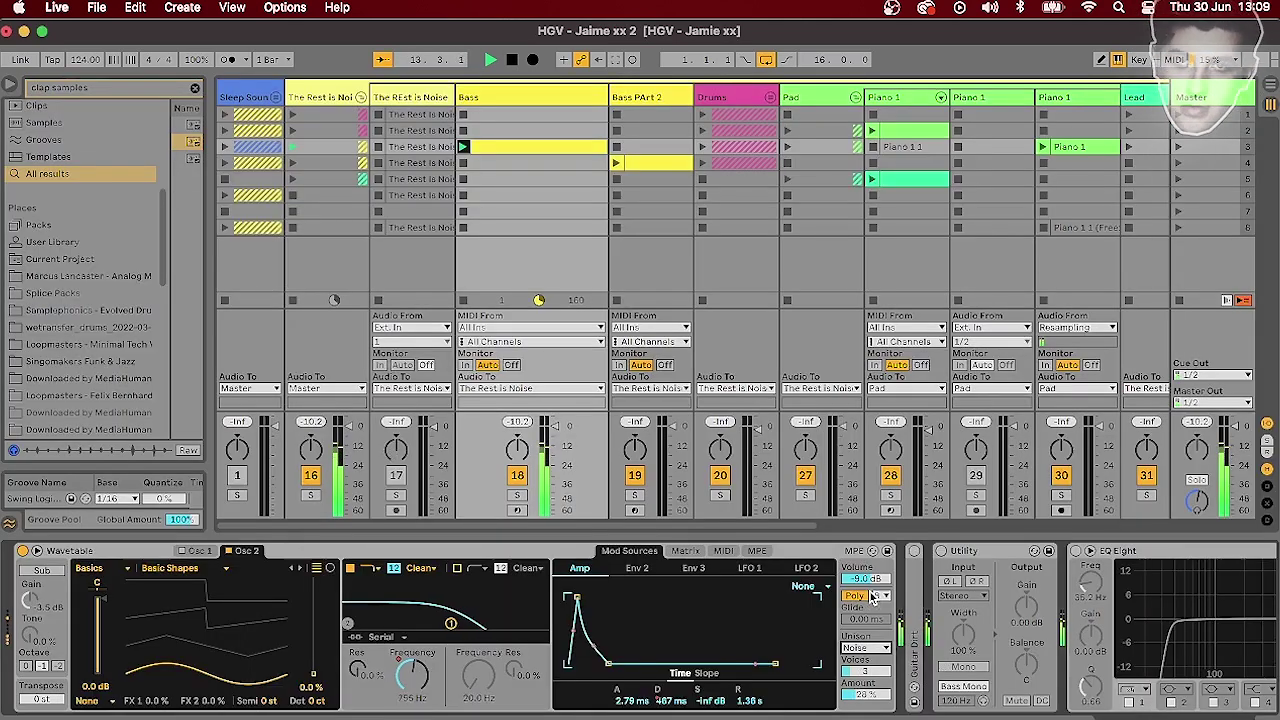
pyautogui.click(203, 552)
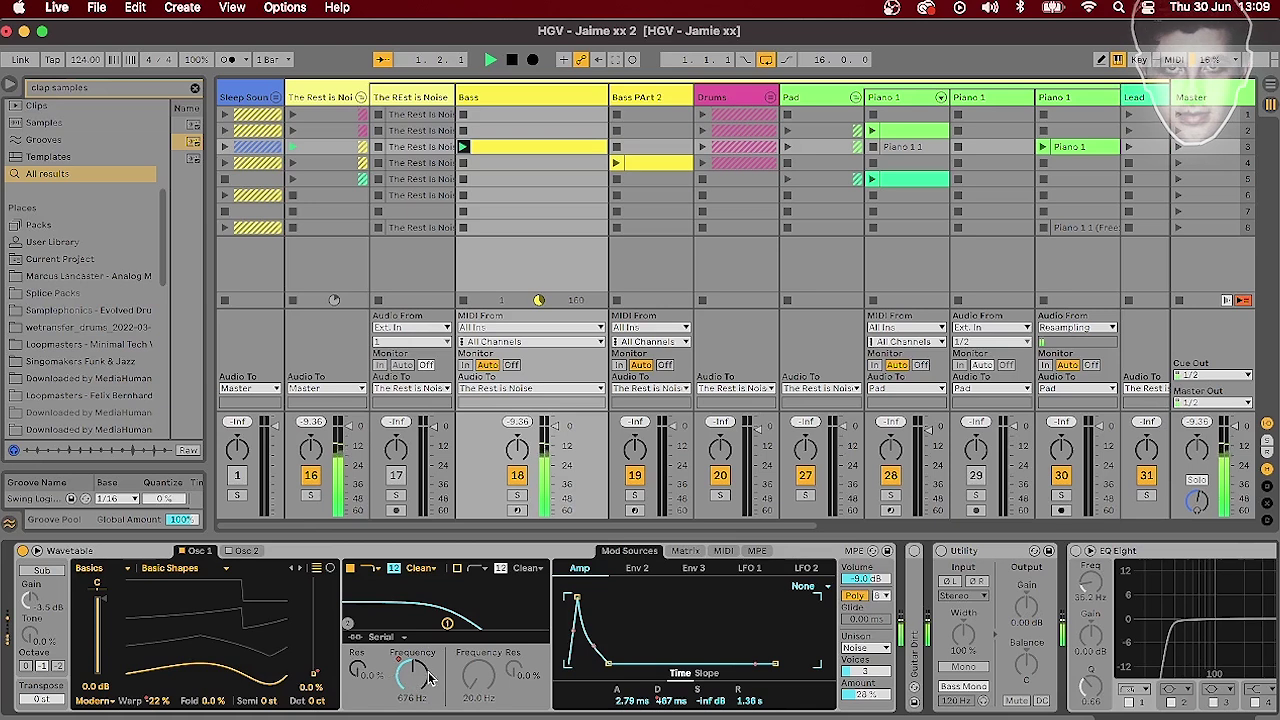
# Unfold Guitar Dirt on the Bass track and switch on the Utility and EQ Eight after it
pyautogui.doubleClick(920, 588)
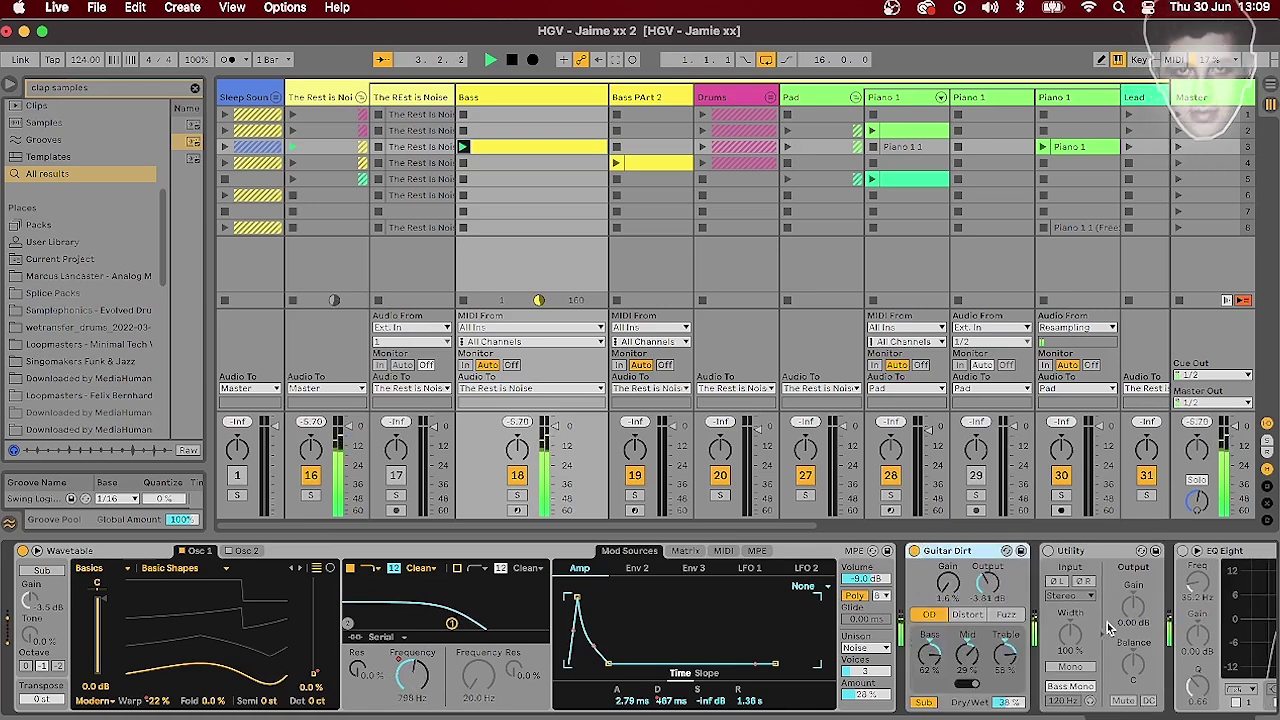
pyautogui.click(1048, 551)
pyautogui.click(1190, 716)
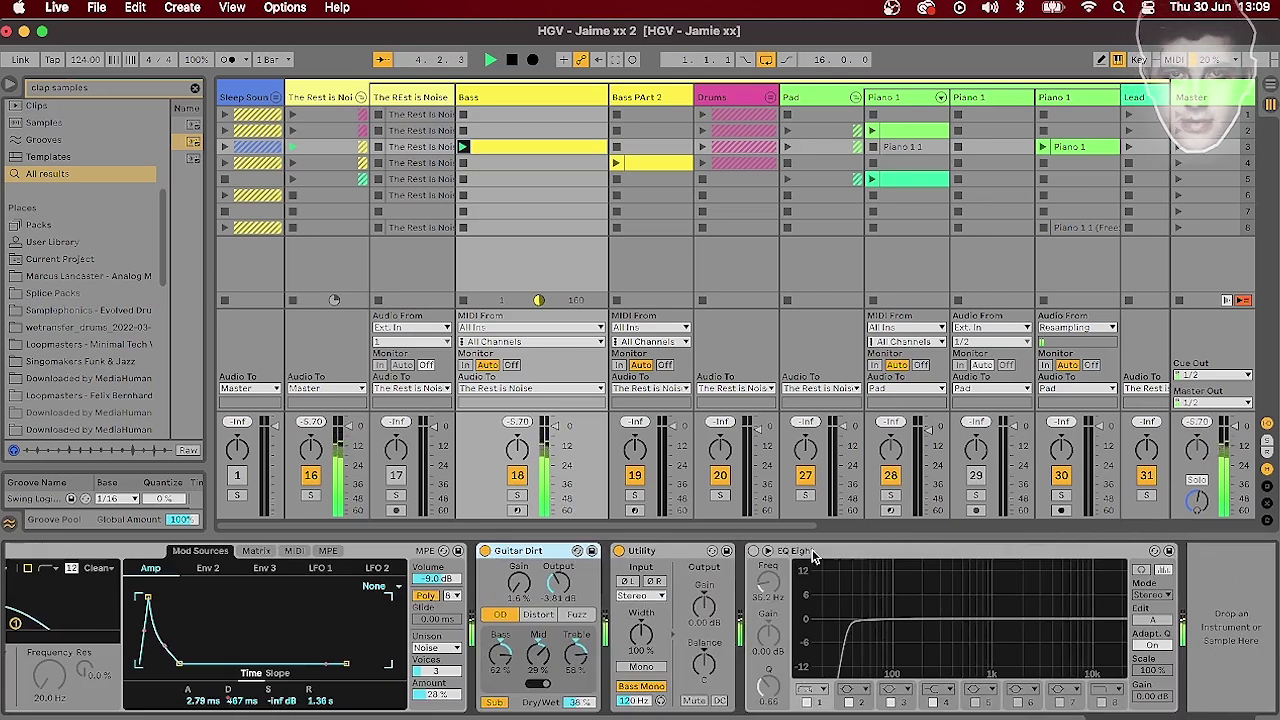
pyautogui.click(755, 551)
pyautogui.hscroll(-5, 757, 600)
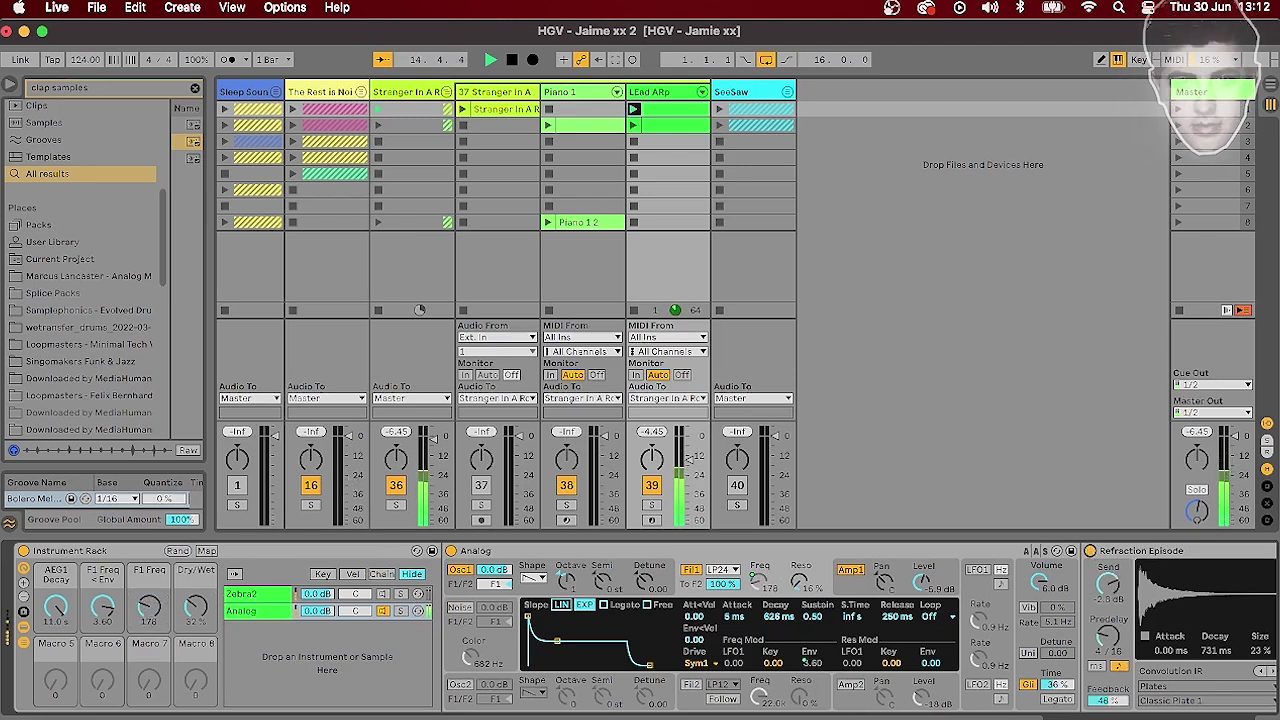
# Look through the LEad ARp rack's device chain and solo its Zebra2 chain
pyautogui.hscroll(8, 640, 628)
pyautogui.hscroll(-8, 640, 628)
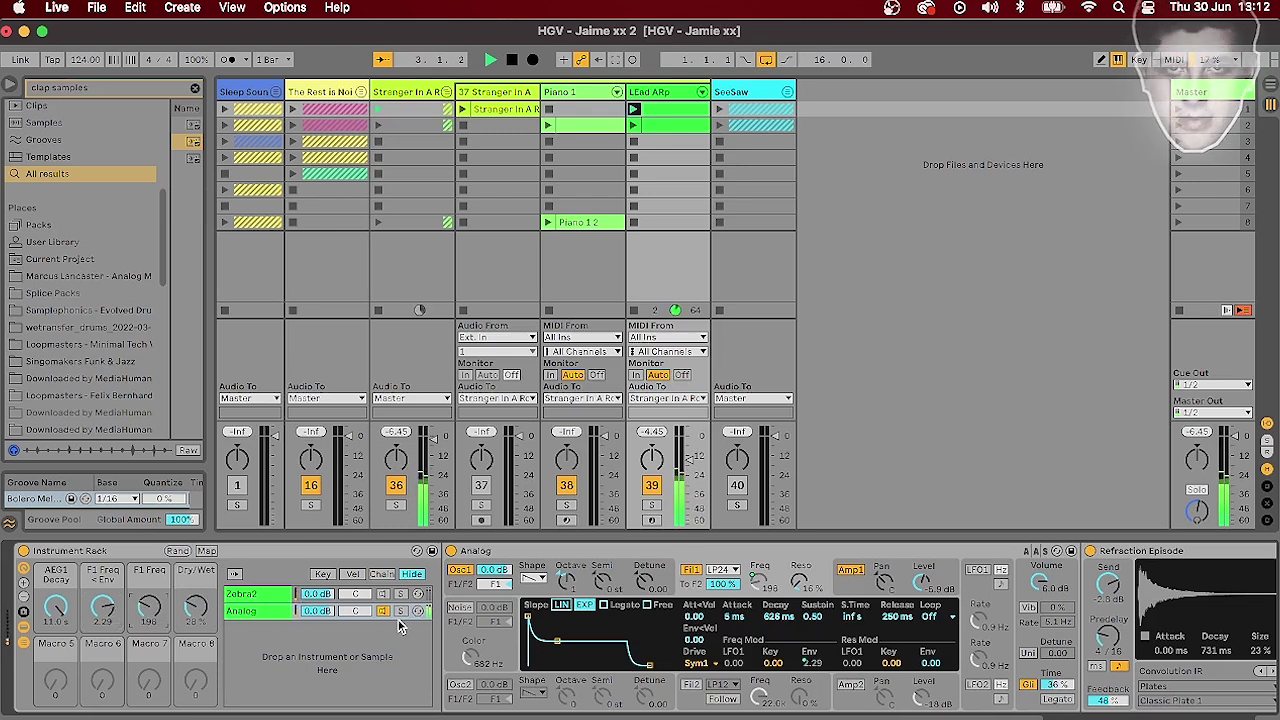
pyautogui.click(285, 597)
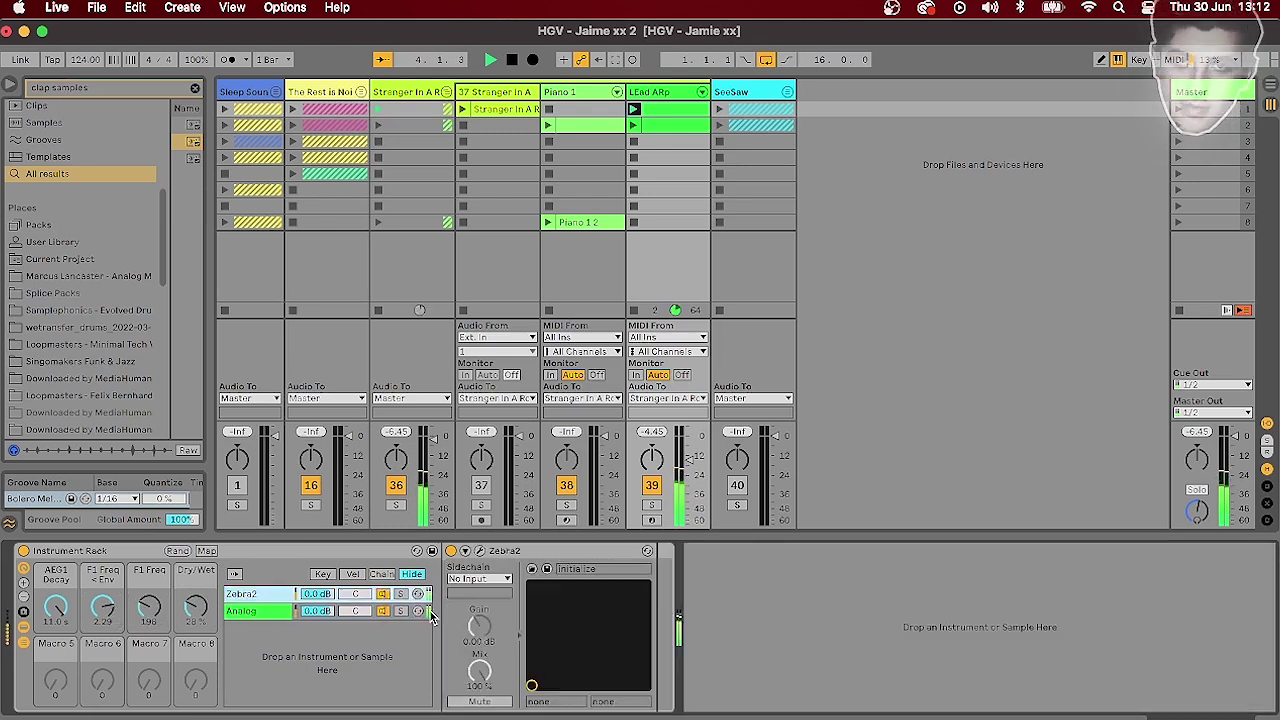
pyautogui.click(388, 614)
pyautogui.click(401, 595)
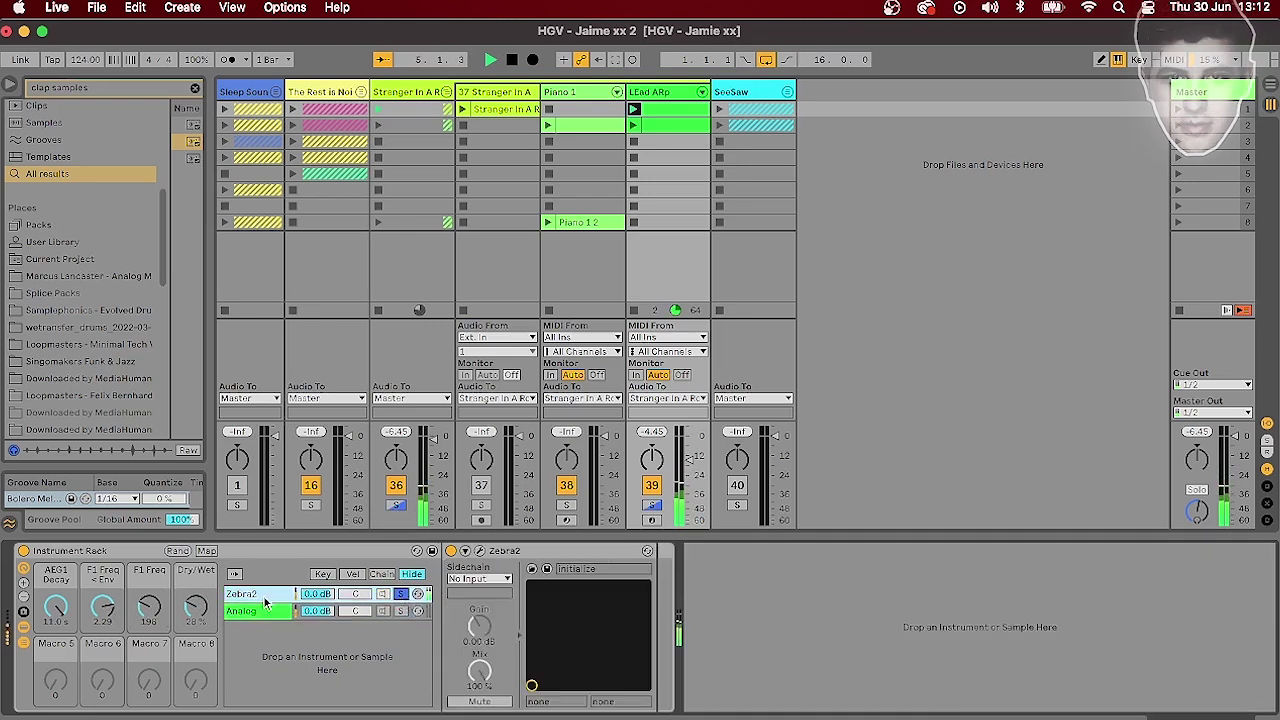
# Open the Zebra2 plug-in window and raise the LEad ARp rack's F1 Freq macro slightly
pyautogui.click(481, 551)
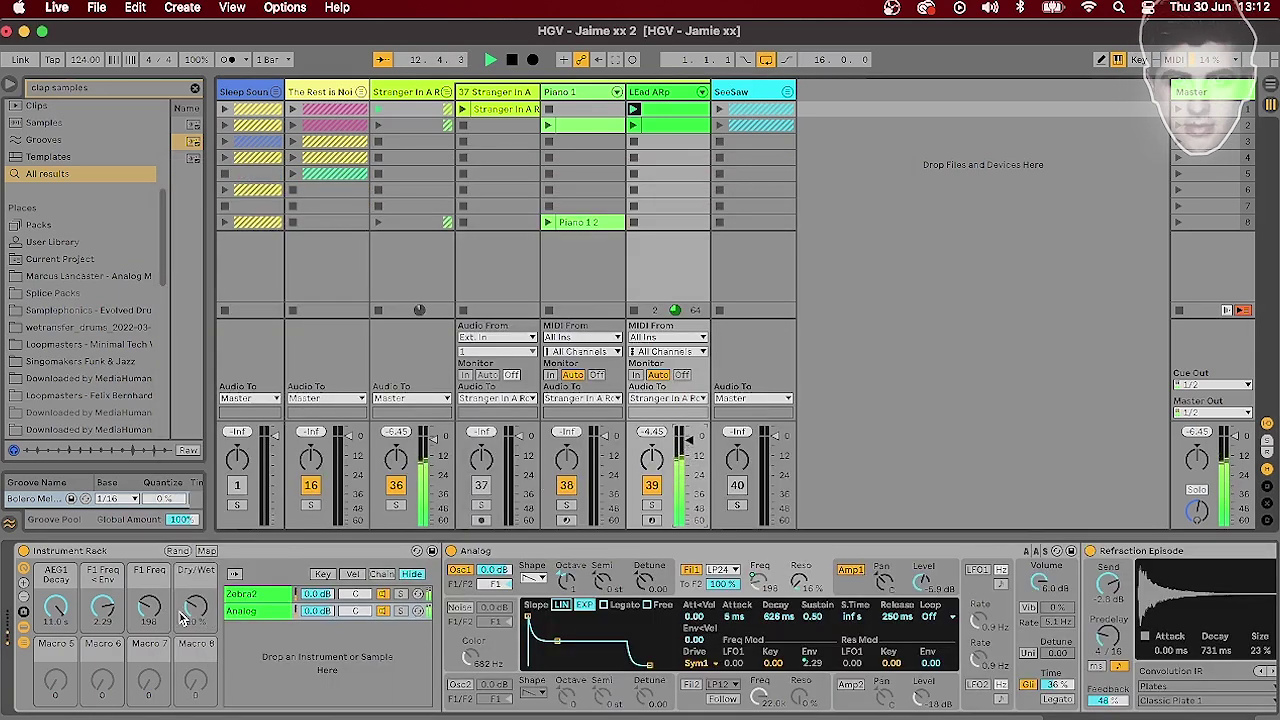
pyautogui.moveTo(147, 610); pyautogui.dragTo(147, 605)
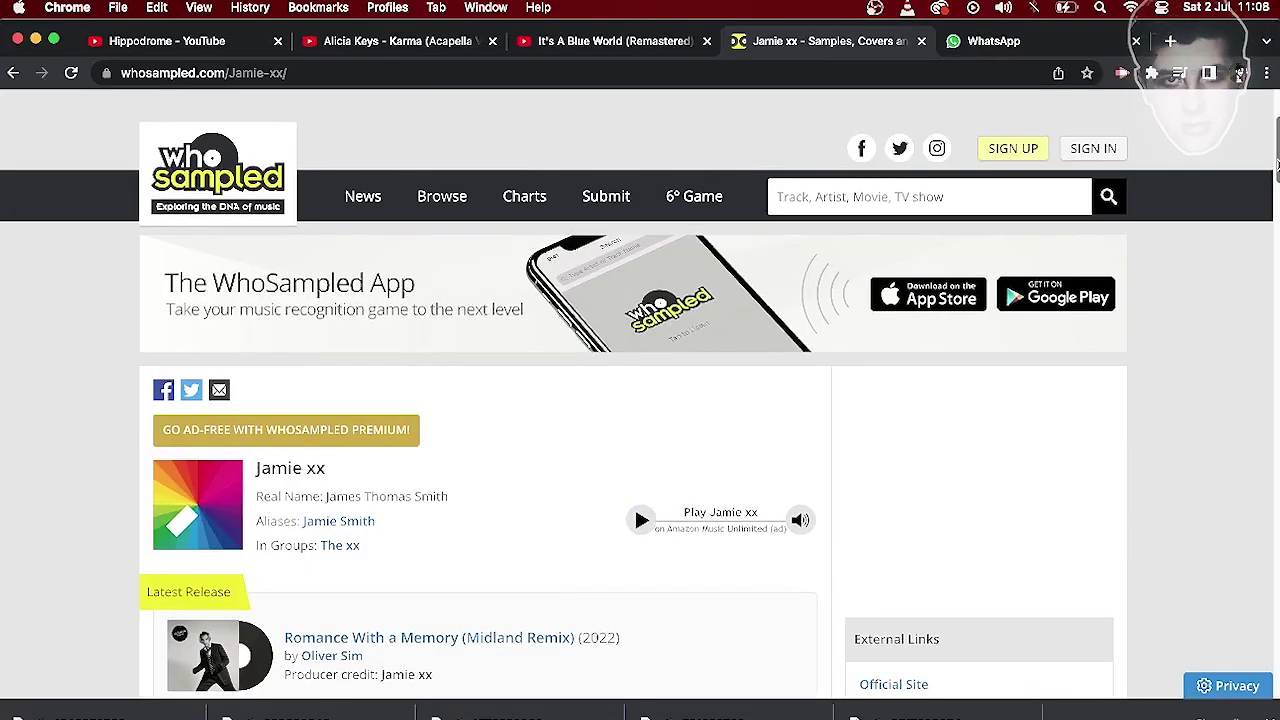
# Browse Jamie xx's track list on WhoSampled and bring up the Hippodrome video on YouTube
pyautogui.scroll(-5, 634, 506)
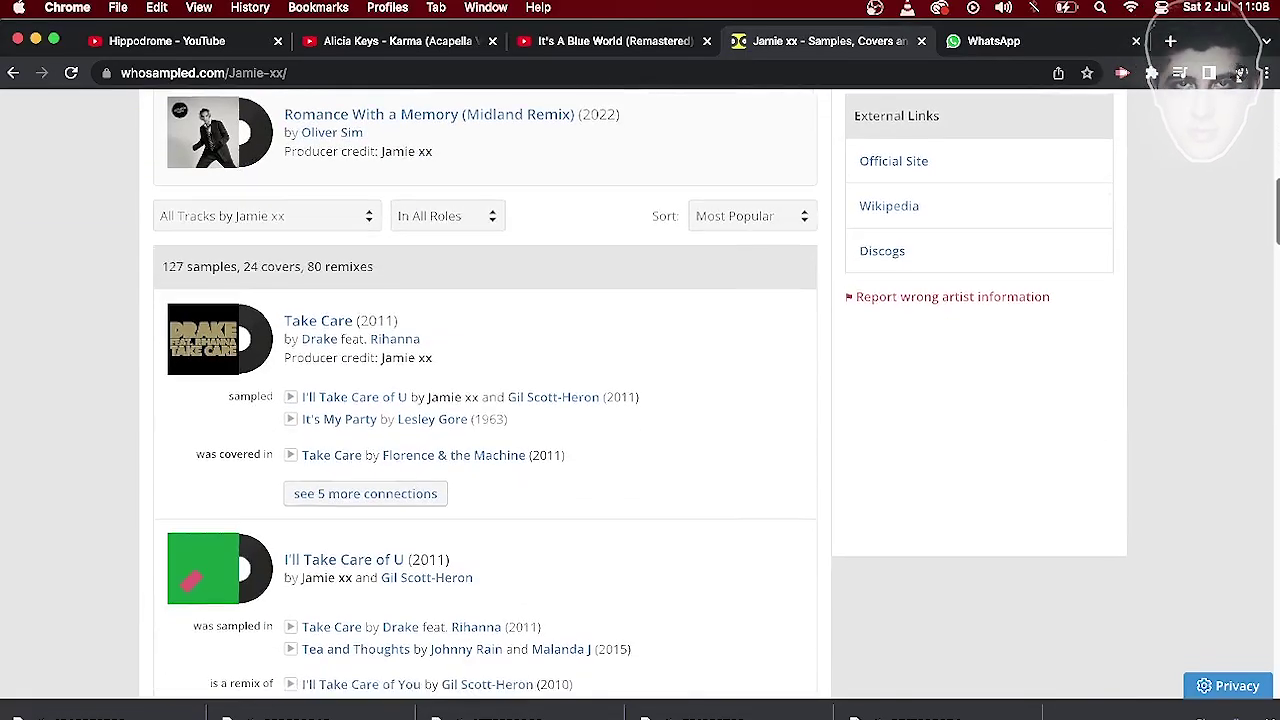
pyautogui.scroll(-15, 485, 400)
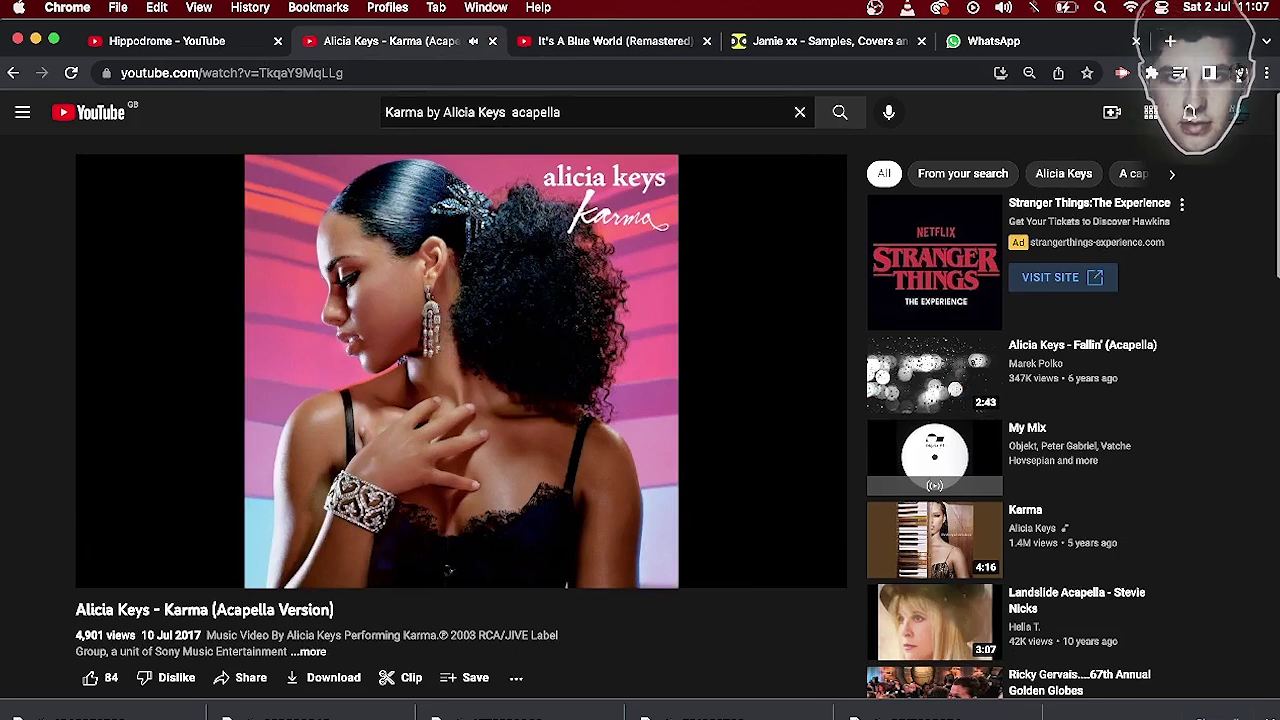
pyautogui.hotkey('ctrl', 'shift', 'Tab')
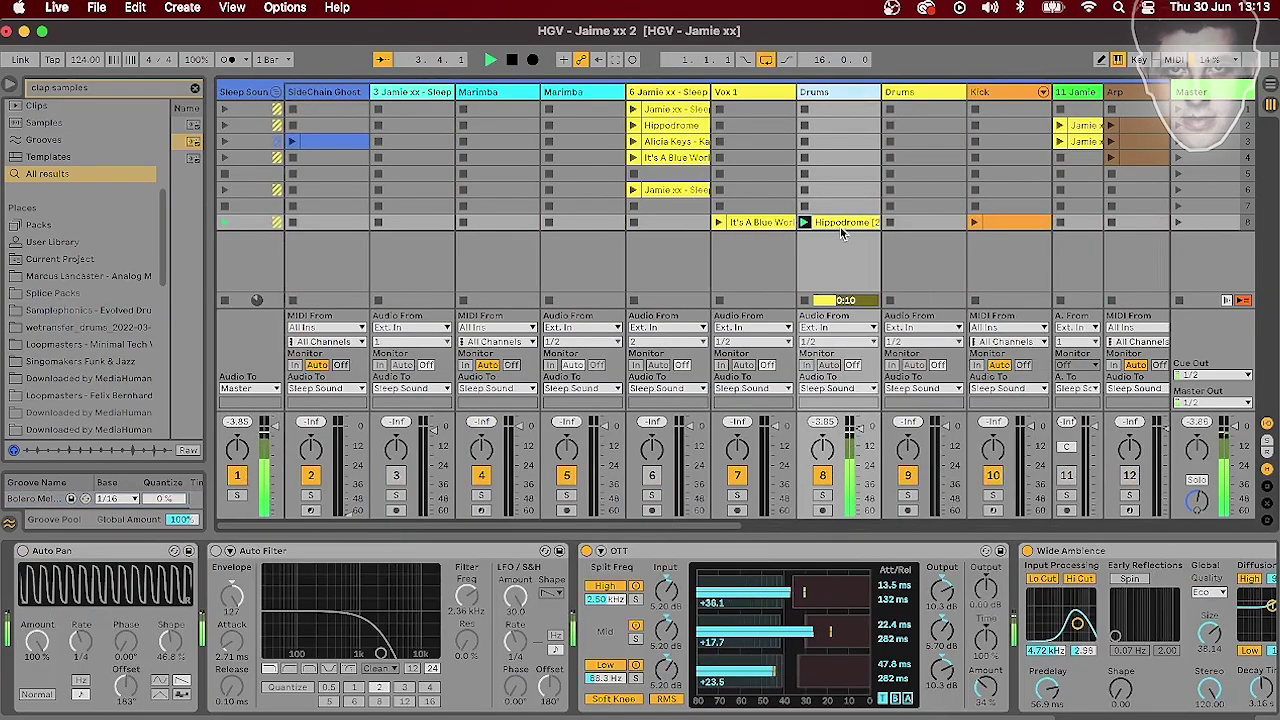
# Examine the waveforms of the Hippodrome clip on Drums and the It's A Blue World clip on Vox 1
pyautogui.hotkey('shift', 'Tab')
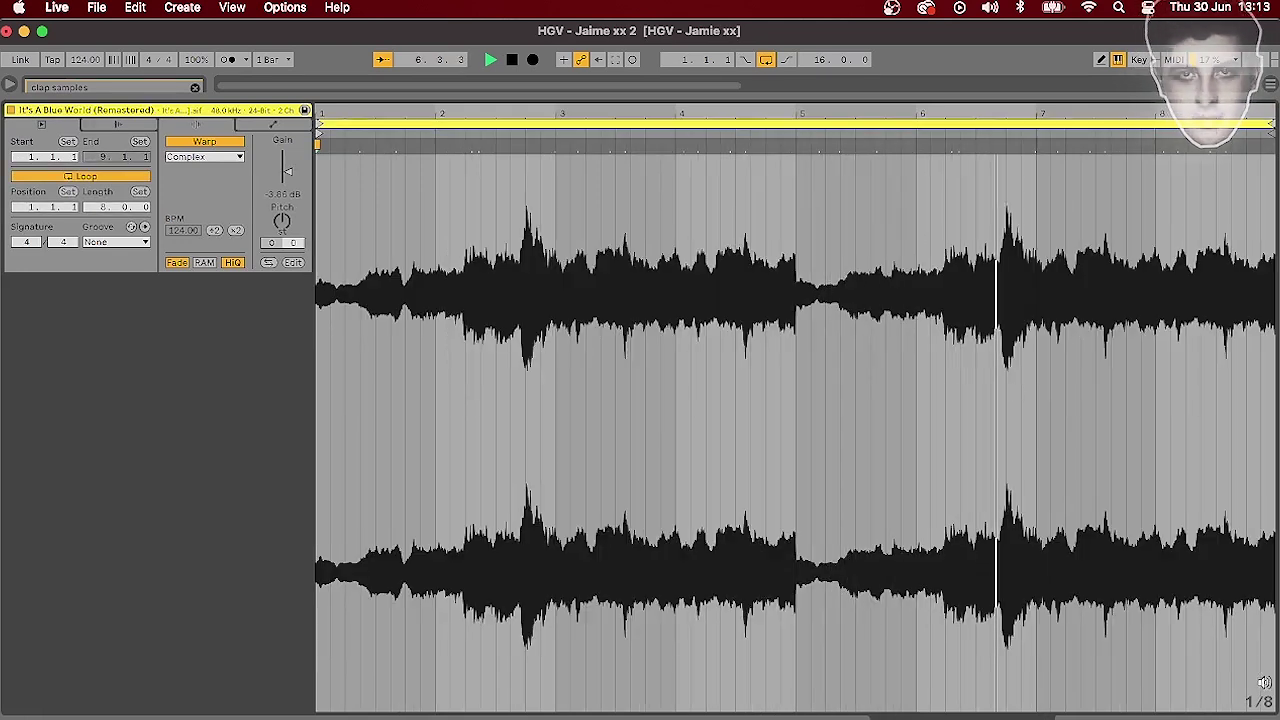
pyautogui.hotkey('shift', 'Tab')
# Switch on Vox 1's Auto Pan and sweep its amount from zero up to 100%
pyautogui.moveTo(36, 640); pyautogui.dragTo(36, 710)
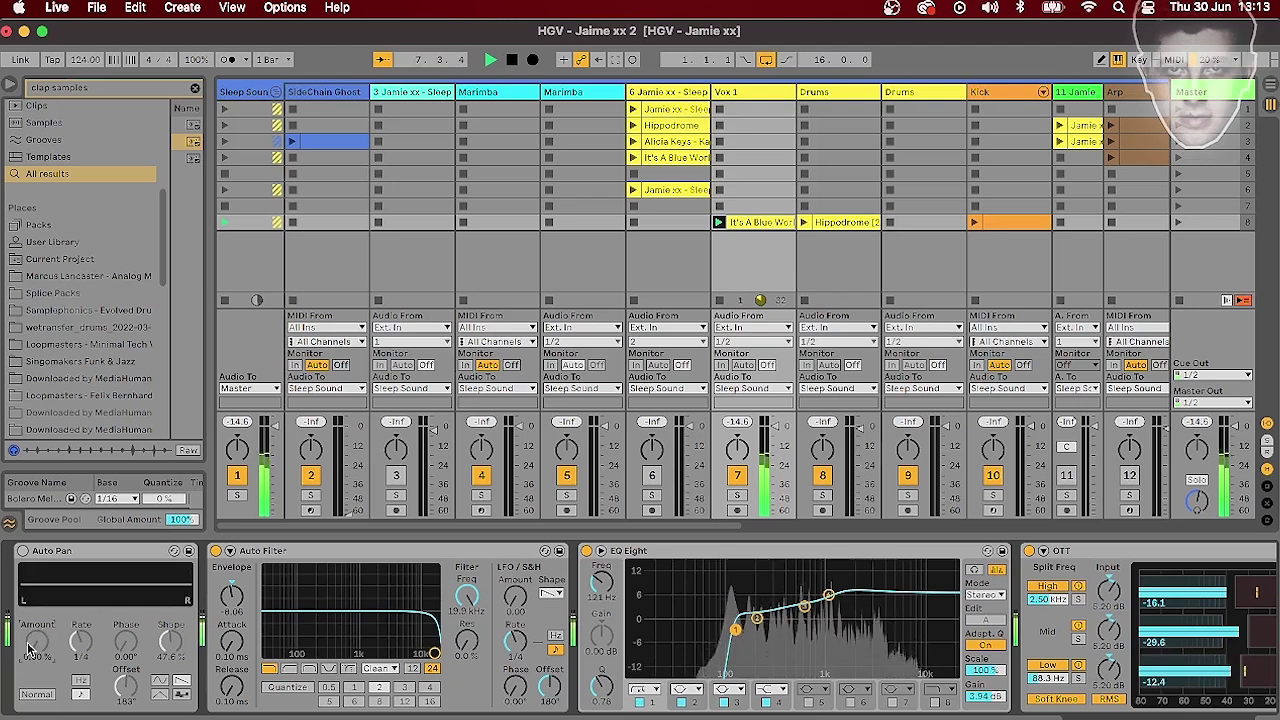
pyautogui.click(22, 551)
pyautogui.moveTo(36, 640); pyautogui.dragTo(36, 611)
pyautogui.moveTo(22, 568); pyautogui.dragTo(22, 543)
pyautogui.moveTo(36, 640); pyautogui.dragTo(36, 618)
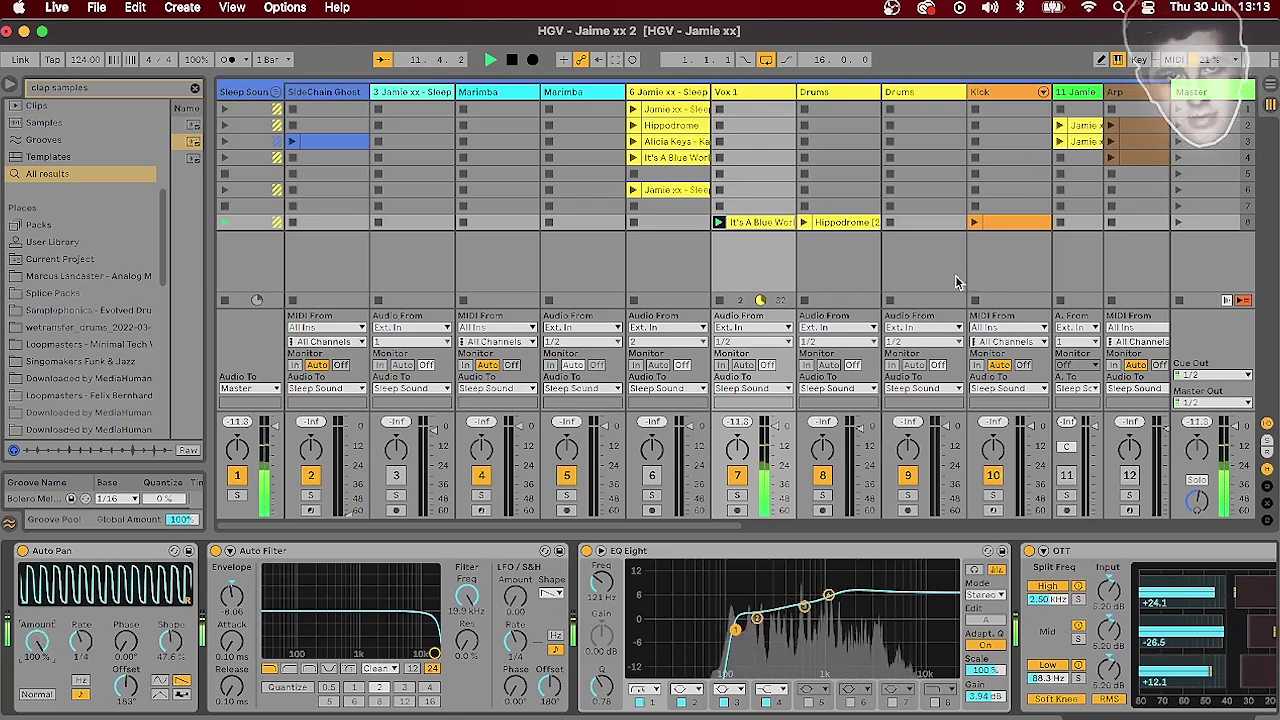
# Launch the Hippodrome clip on Drums and the eighth-scene clip on the Kick track
pyautogui.click(819, 223)
pyautogui.click(804, 223)
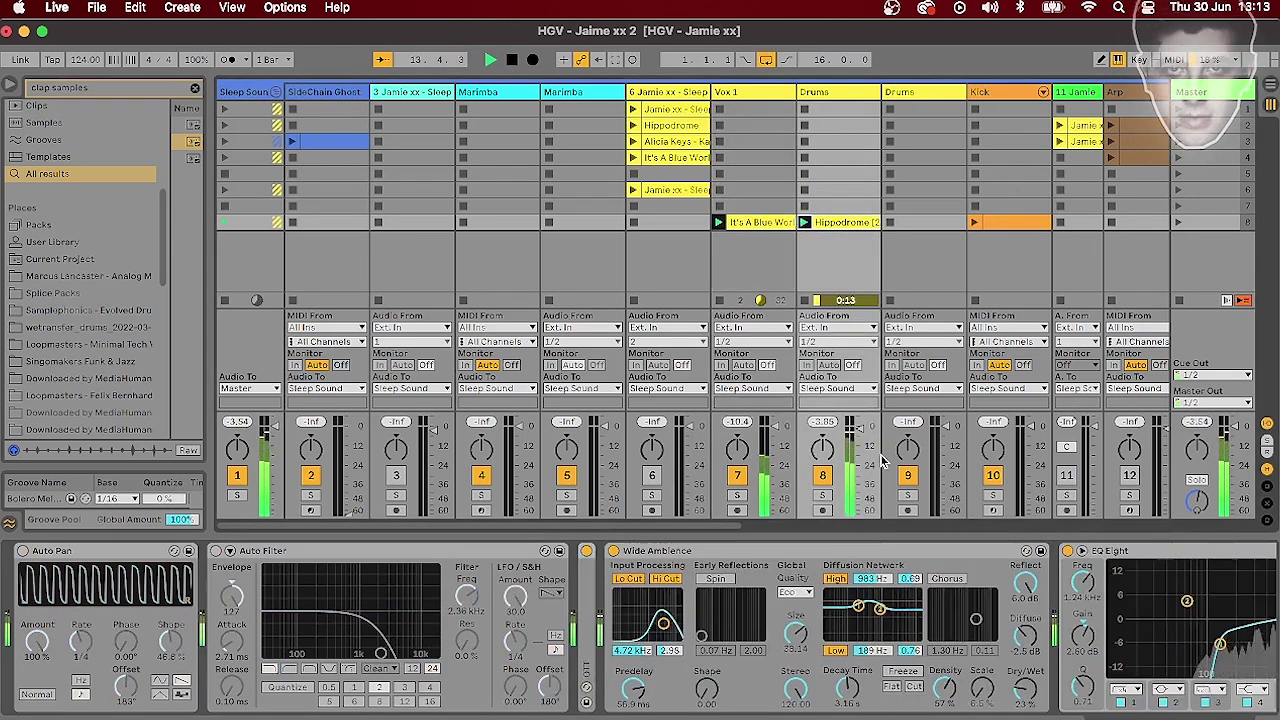
pyautogui.moveTo(669, 529); pyautogui.dragTo(866, 523)
pyautogui.click(583, 224)
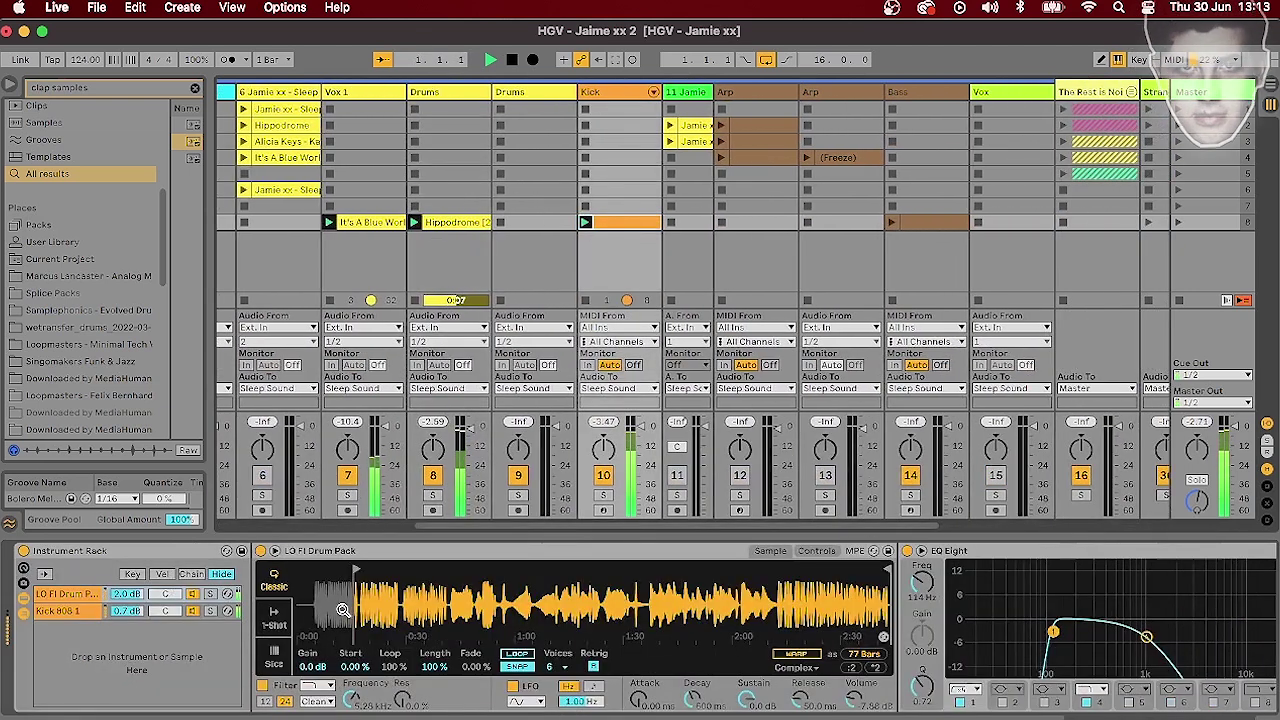
# Zoom into the LO FI Drum Pack kick's waveform and audition the Kick 808 1 and LO FI chains soloed in turn
pyautogui.moveTo(345, 612); pyautogui.dragTo(353, 610)
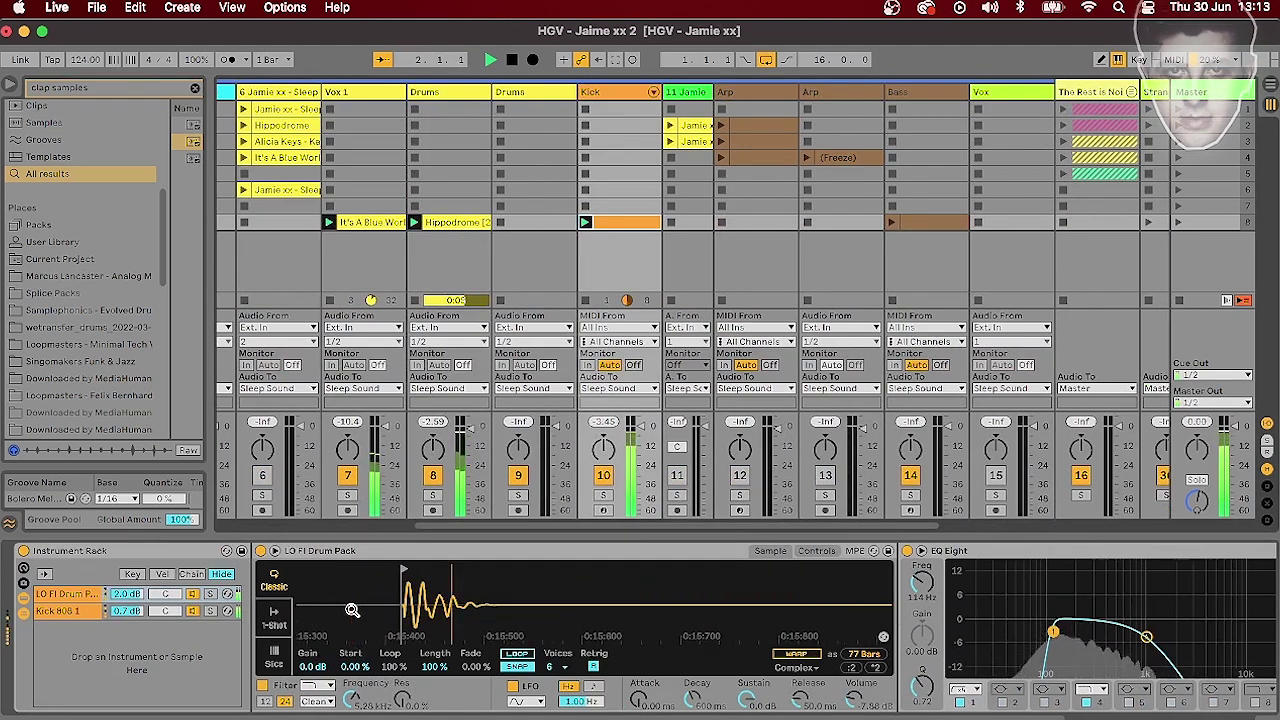
pyautogui.click(209, 613)
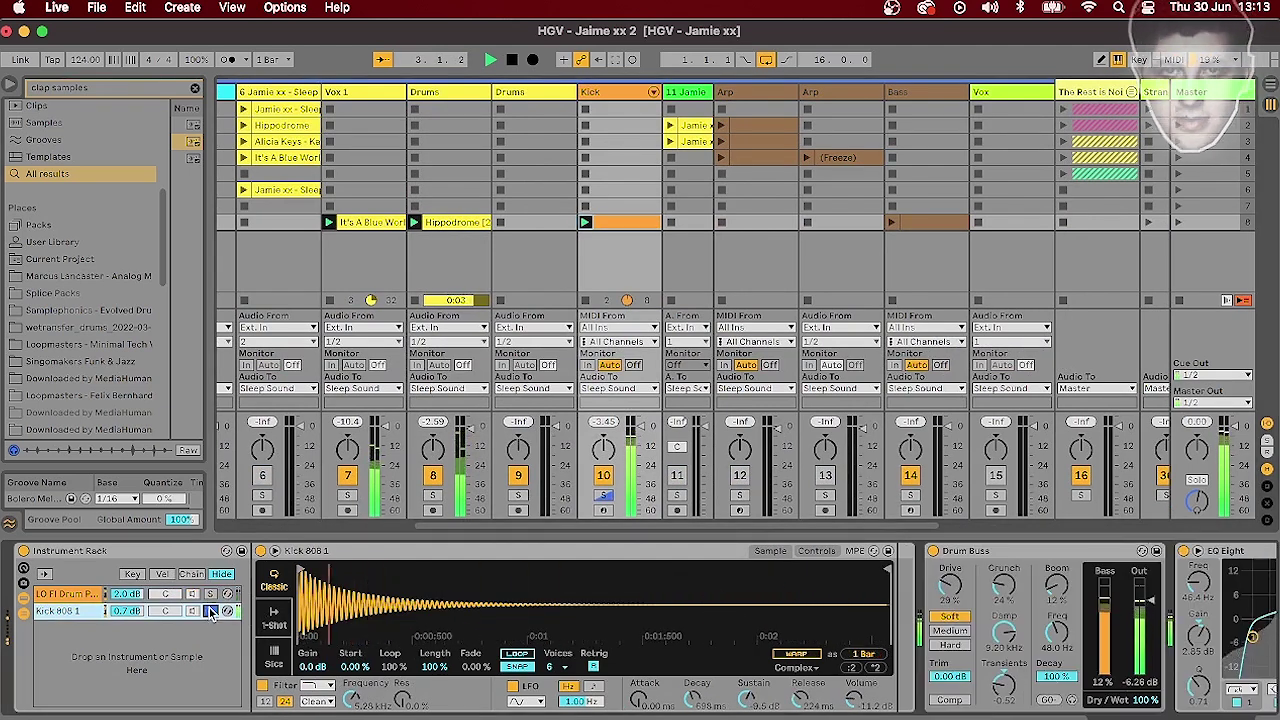
pyautogui.click(210, 594)
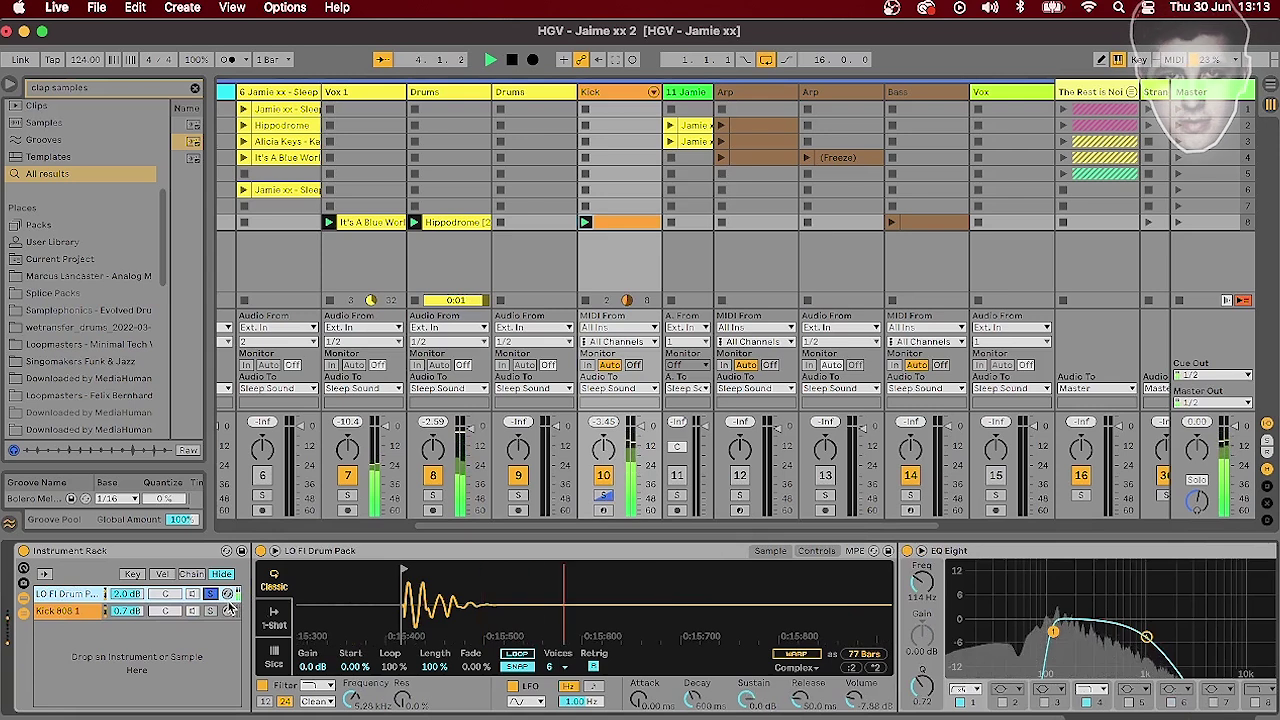
pyautogui.click(210, 594)
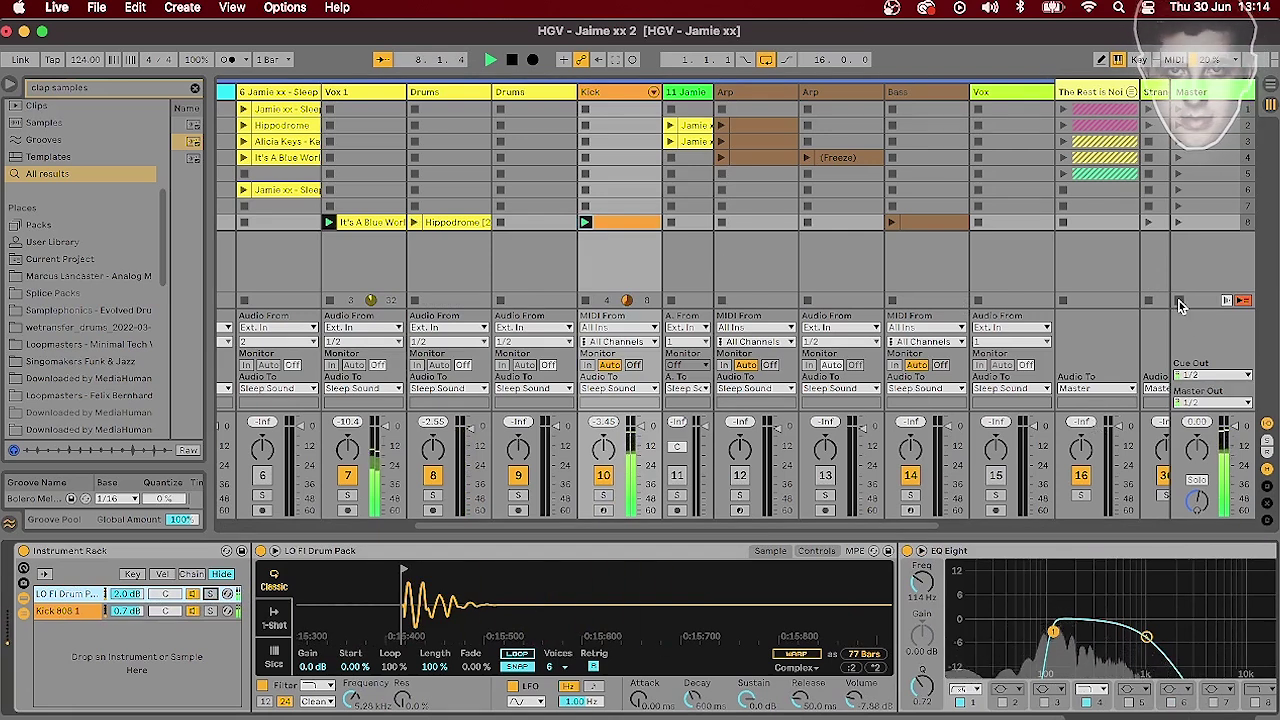
# Launch the Bass track's eighth-scene clip and switch off the pitch envelope in its Operator
pyautogui.click(892, 222)
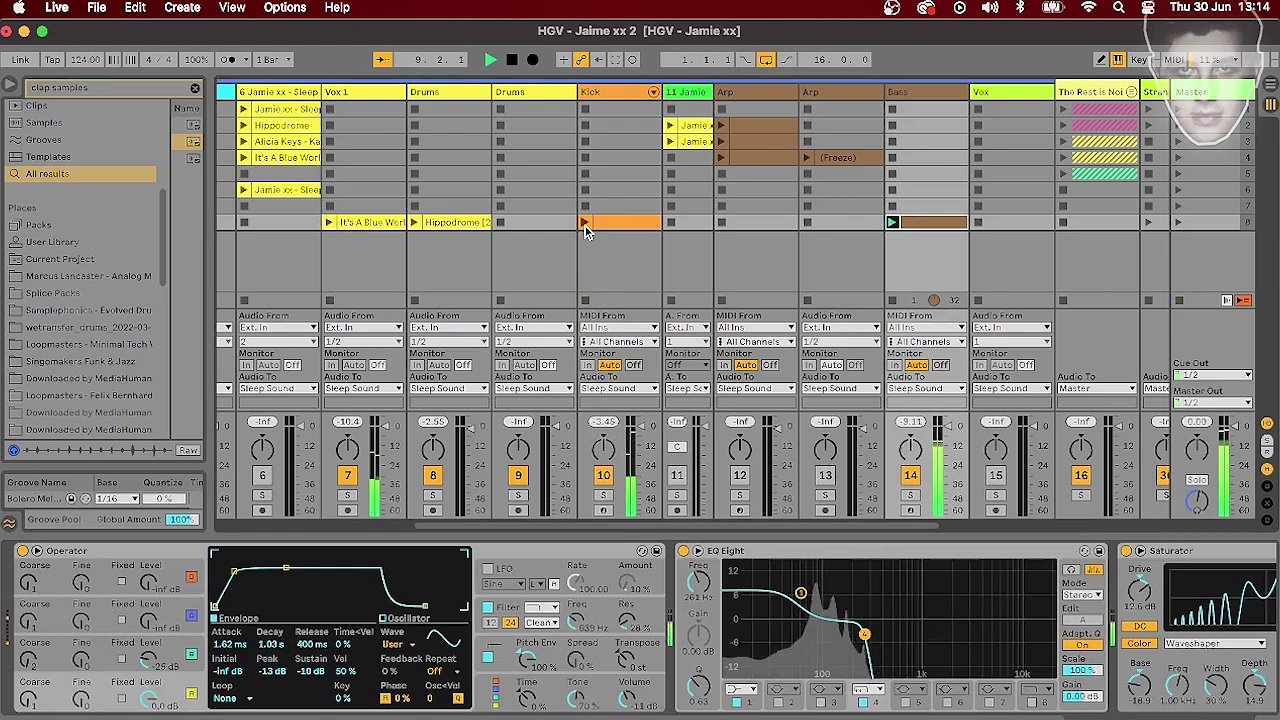
pyautogui.click(905, 94)
pyautogui.click(920, 224)
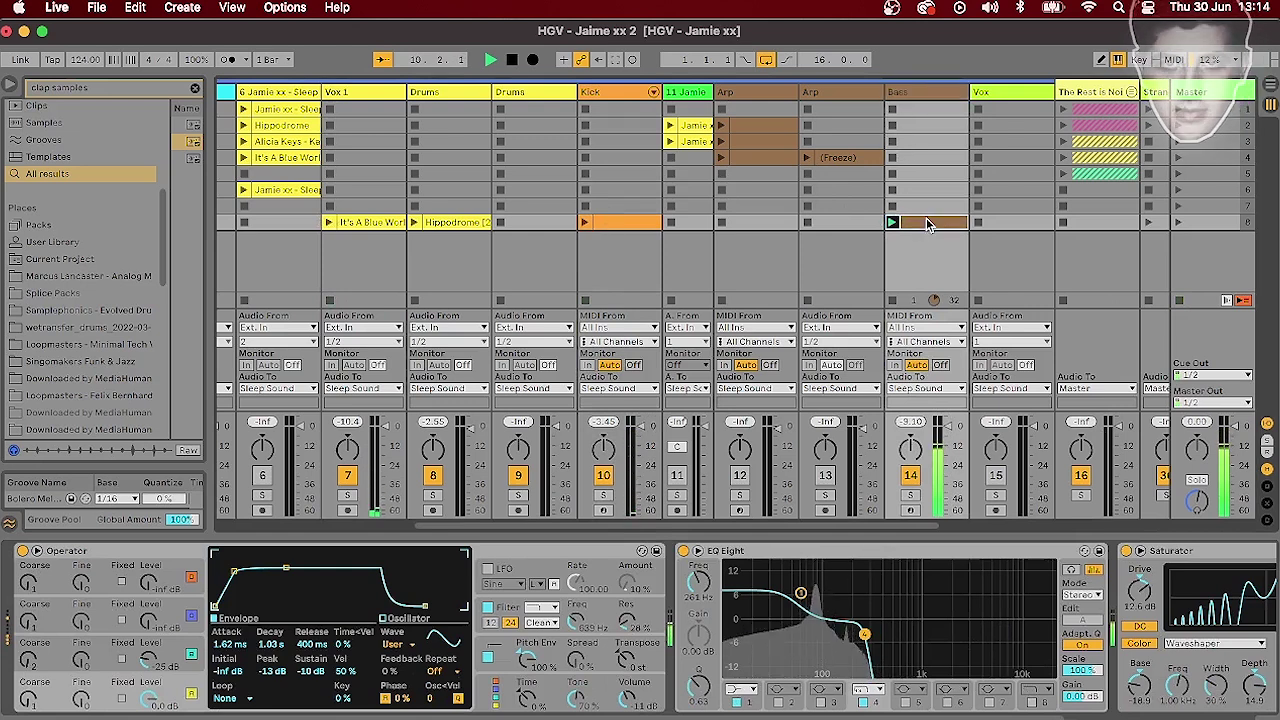
pyautogui.click(489, 658)
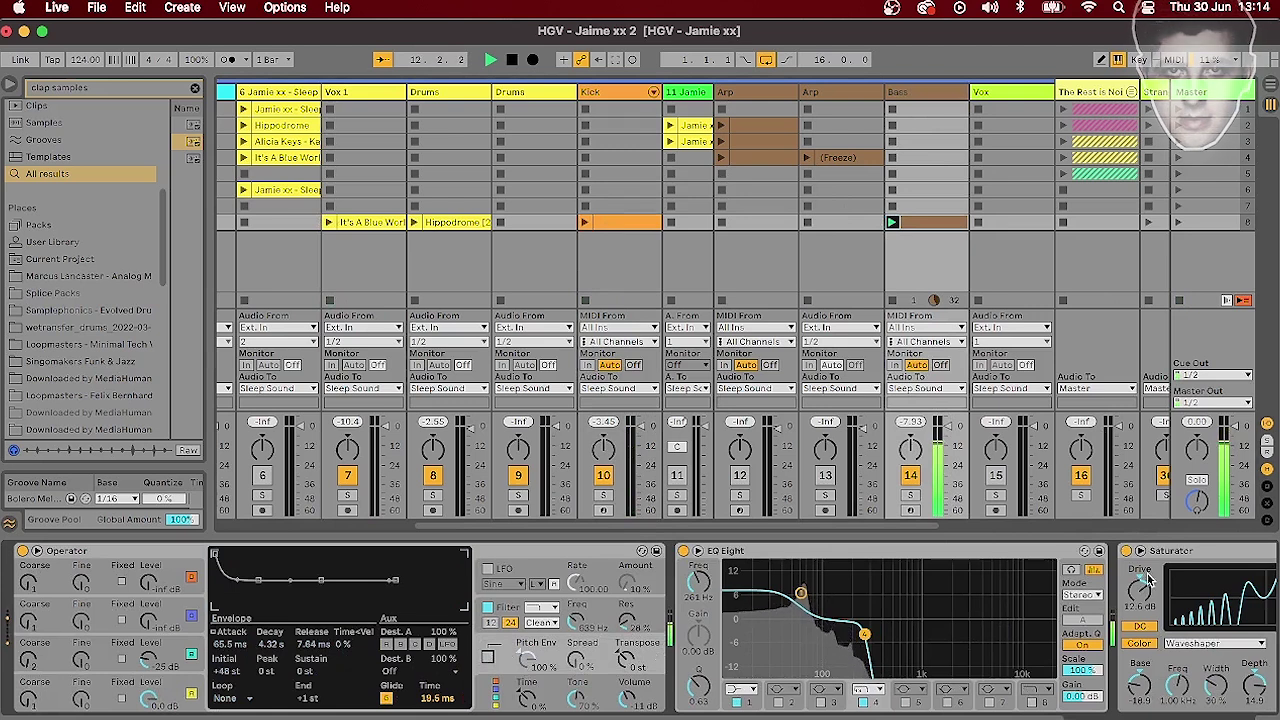
# Fold the Saturator and the EQ Eight after it on the Bass track, and show the bass clip's notes
pyautogui.doubleClick(1195, 553)
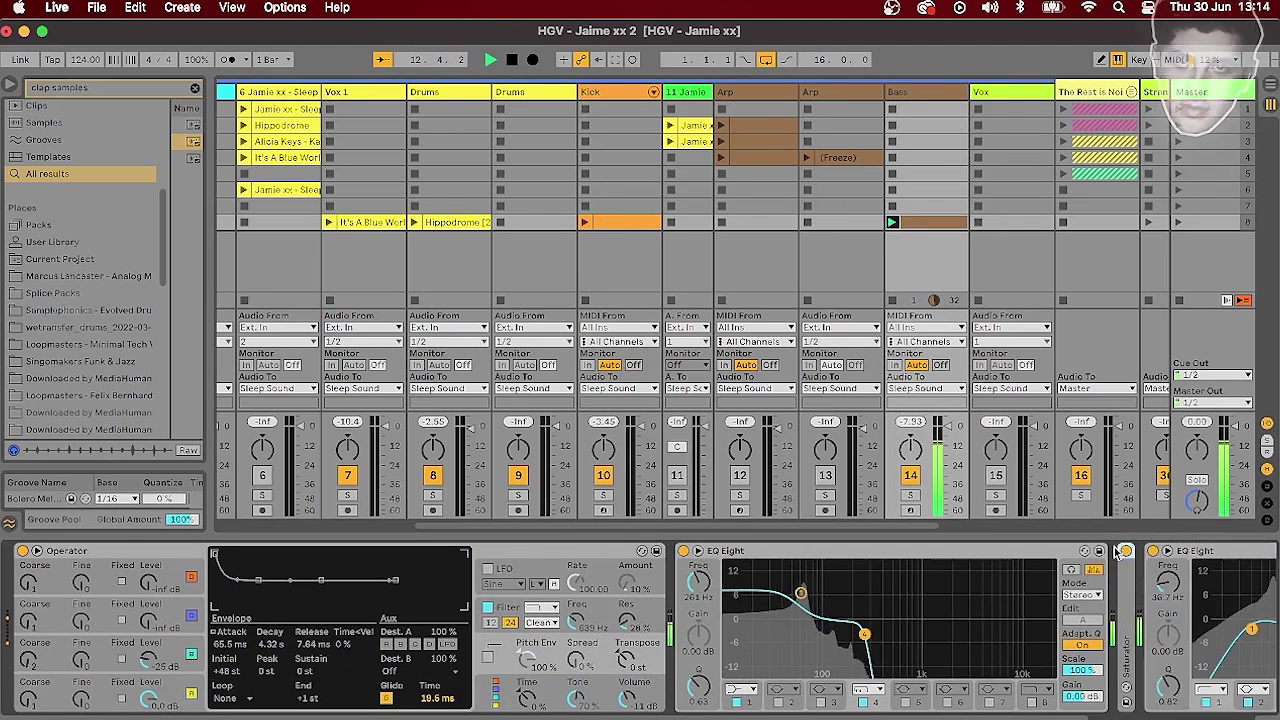
pyautogui.doubleClick(1207, 553)
pyautogui.hotkey('shift', 'Tab')
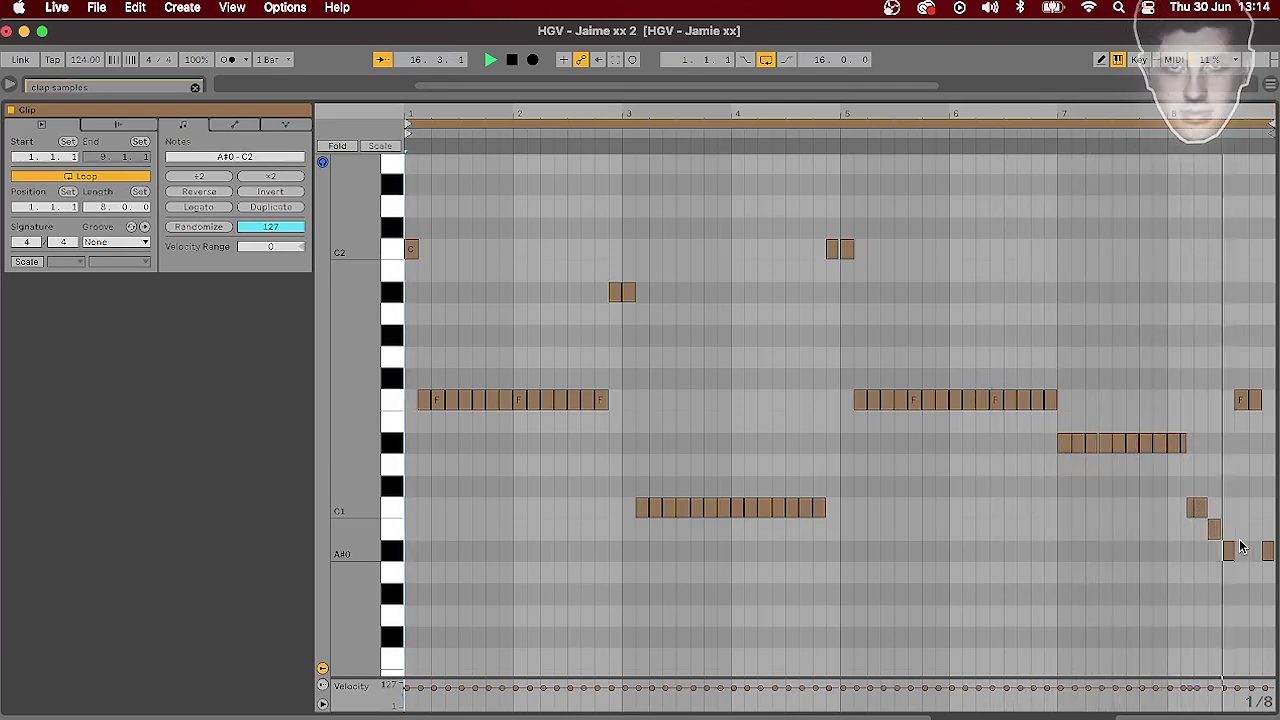
# Return from the bass notes, switch the pitch envelope on in the Bass track's Operator, and unfold its Saturator
pyautogui.press('super+alt+e')
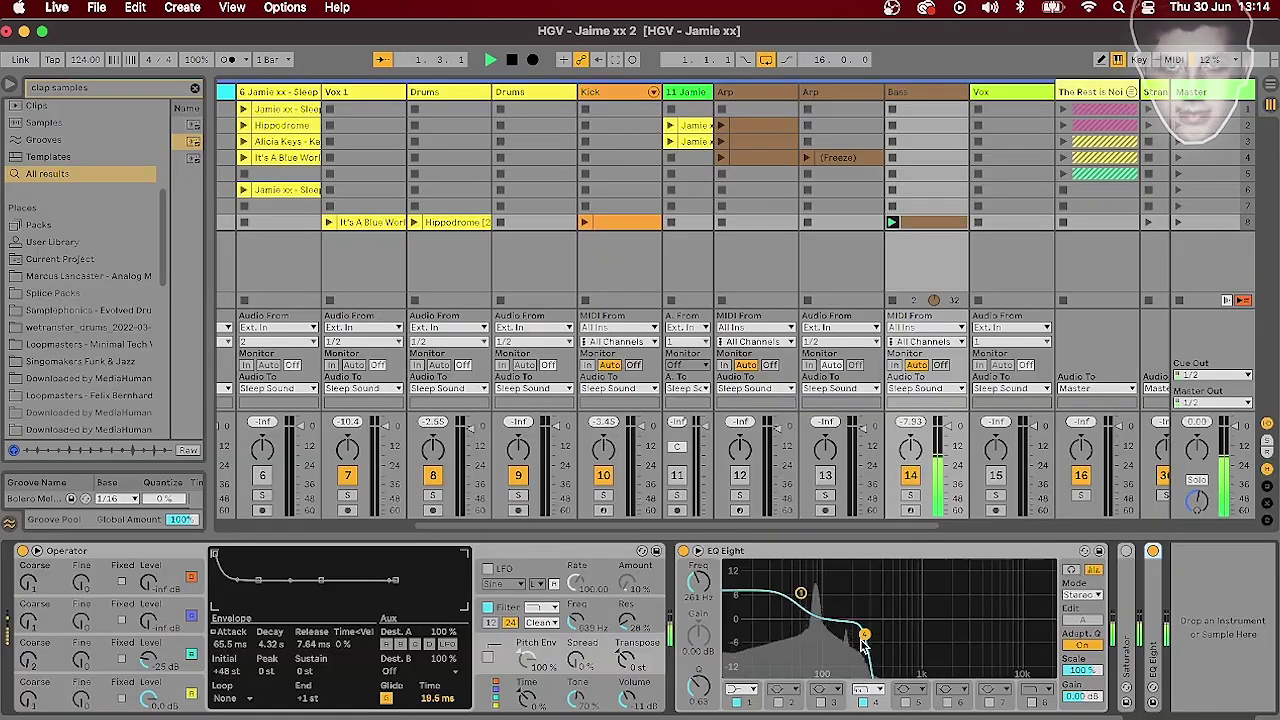
pyautogui.click(489, 657)
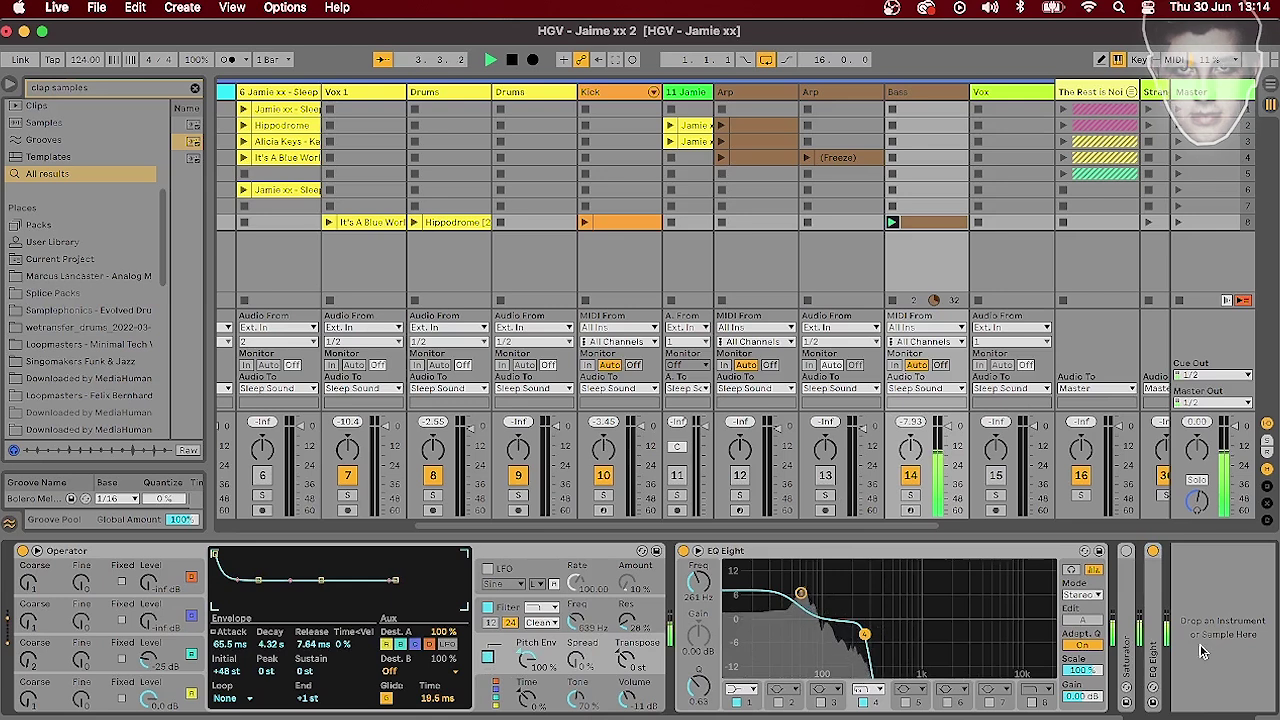
pyautogui.doubleClick(1127, 597)
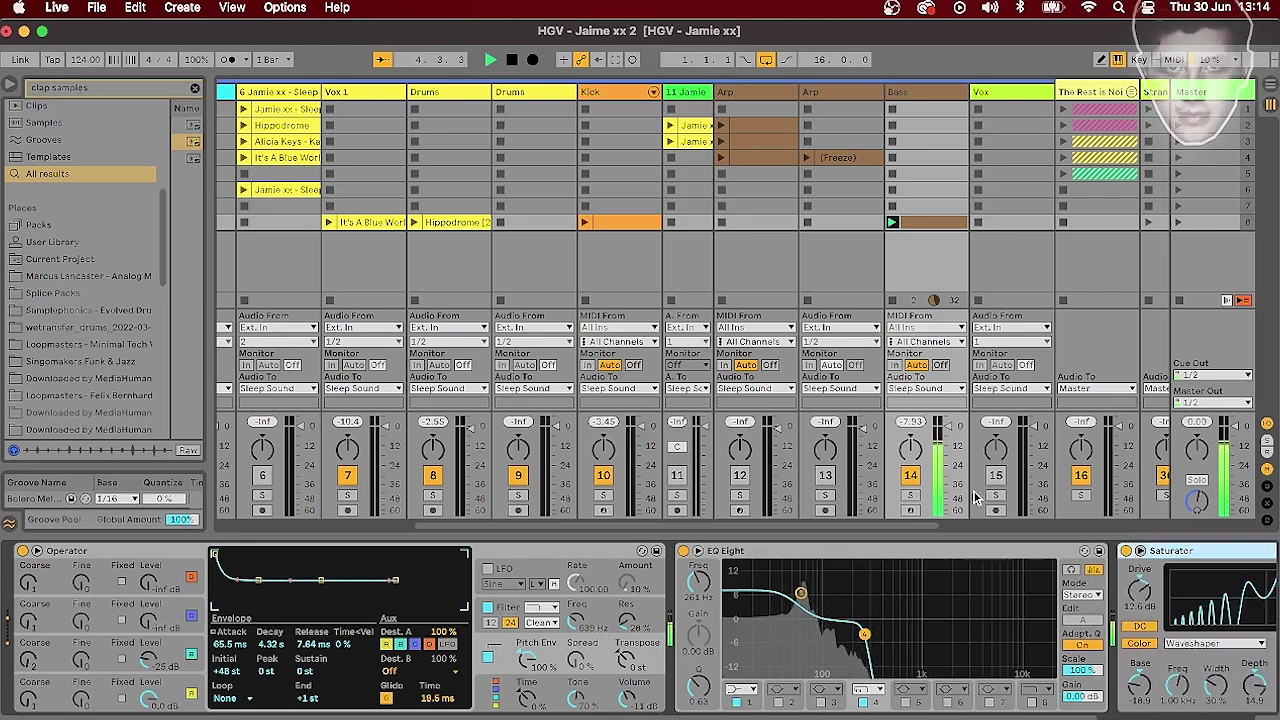
# Launch the Kick track's eighth-scene clip to hear it with the bass, and select the bass clip
pyautogui.click(582, 229)
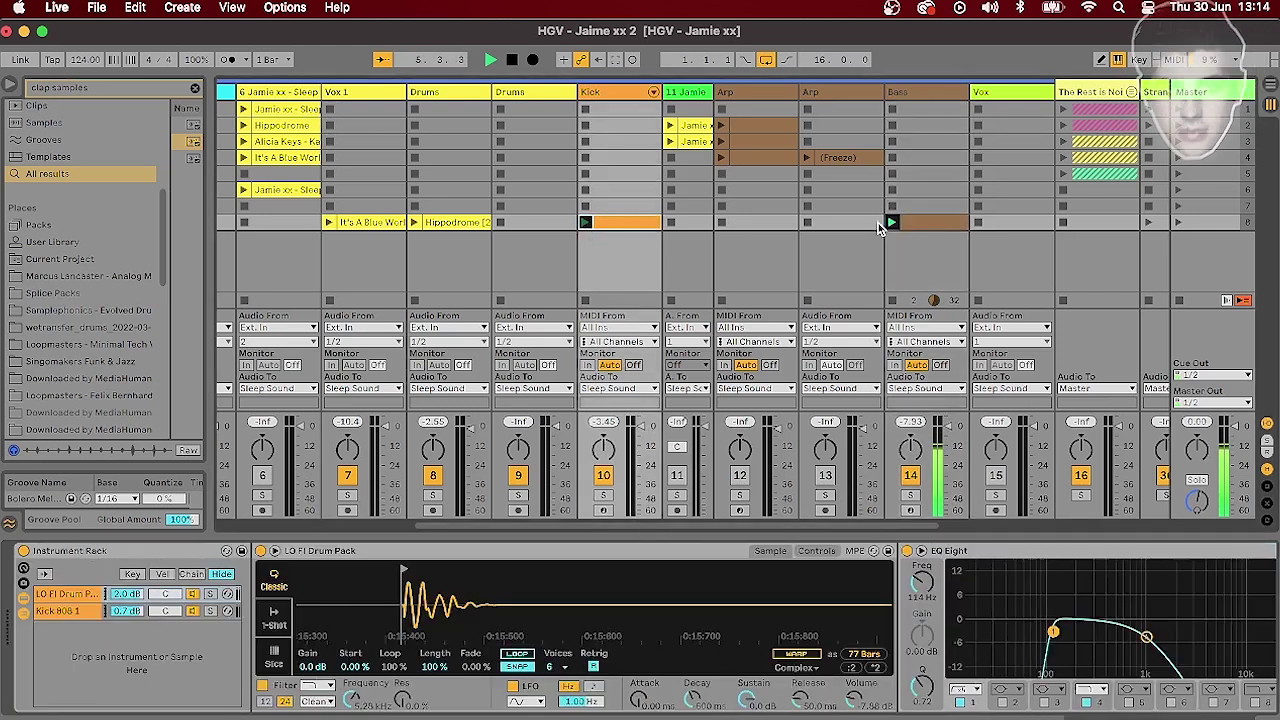
pyautogui.click(937, 229)
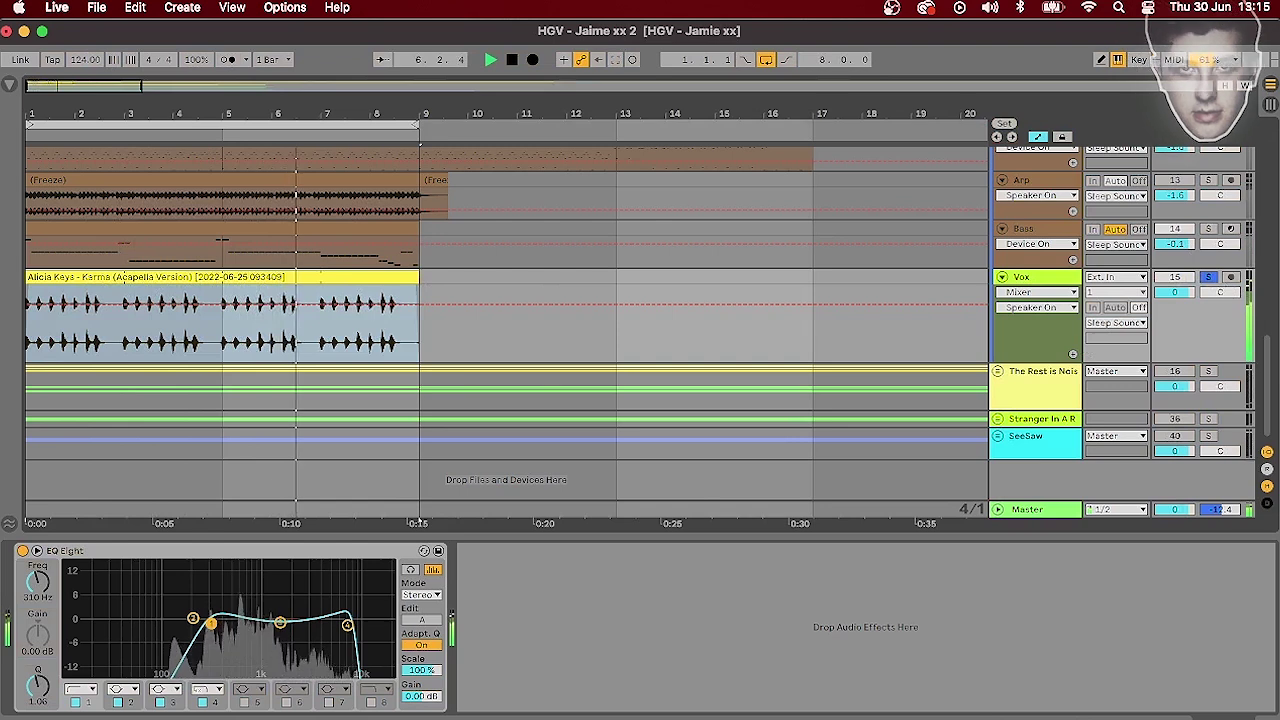
# Show the waveform of the Alicia Keys - Karma acapella clip on the Vox track, then return to its effects
pyautogui.click(1115, 718)
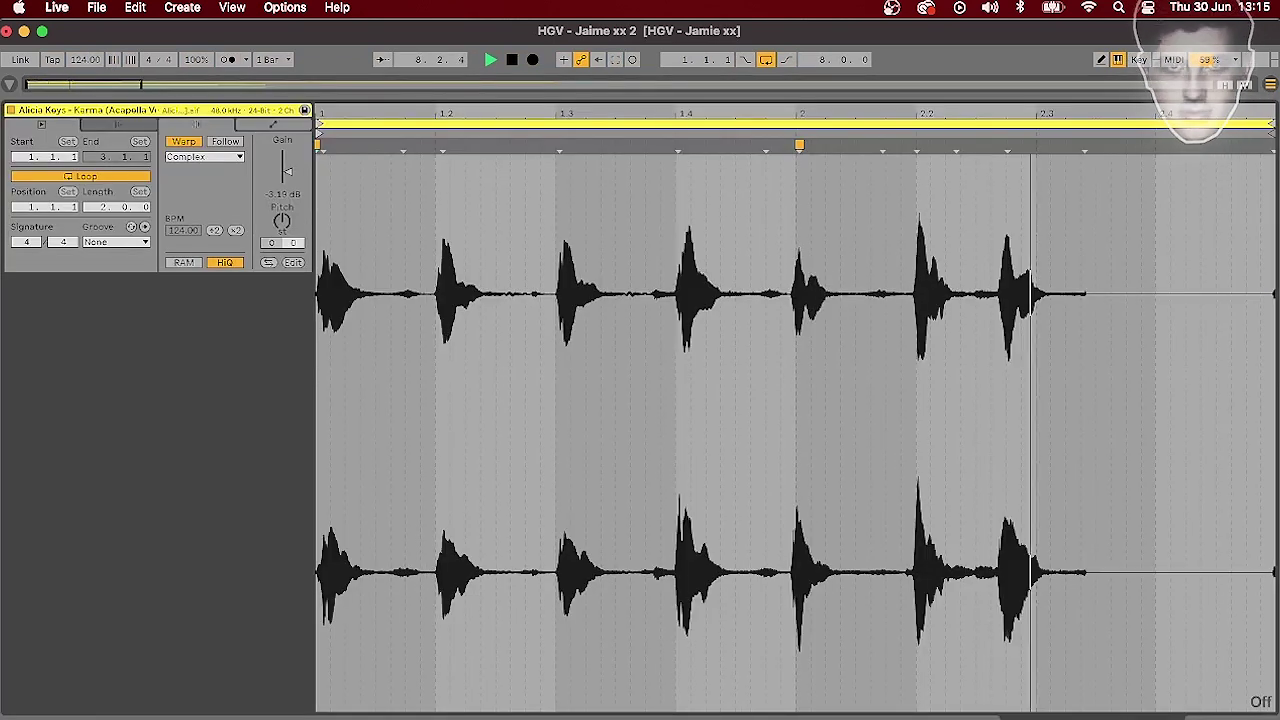
pyautogui.hotkey('shift', 'Tab')
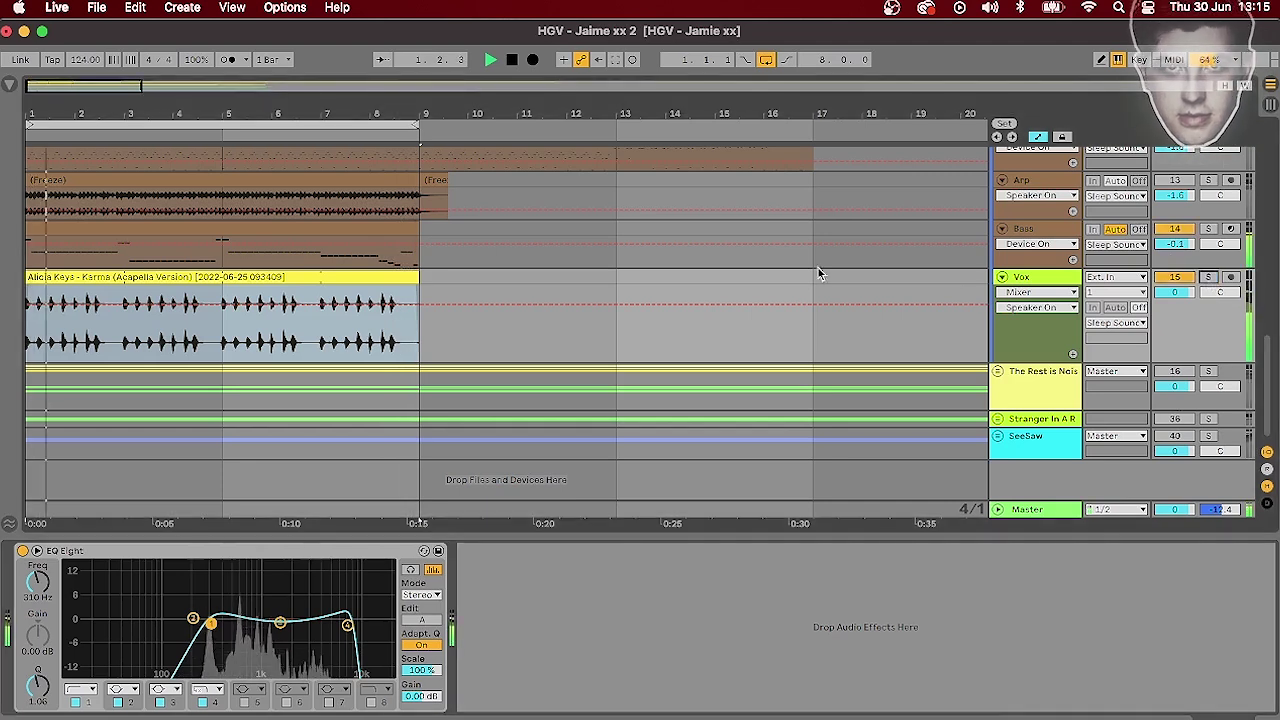
pyautogui.moveTo(1268, 363); pyautogui.dragTo(1269, 339)
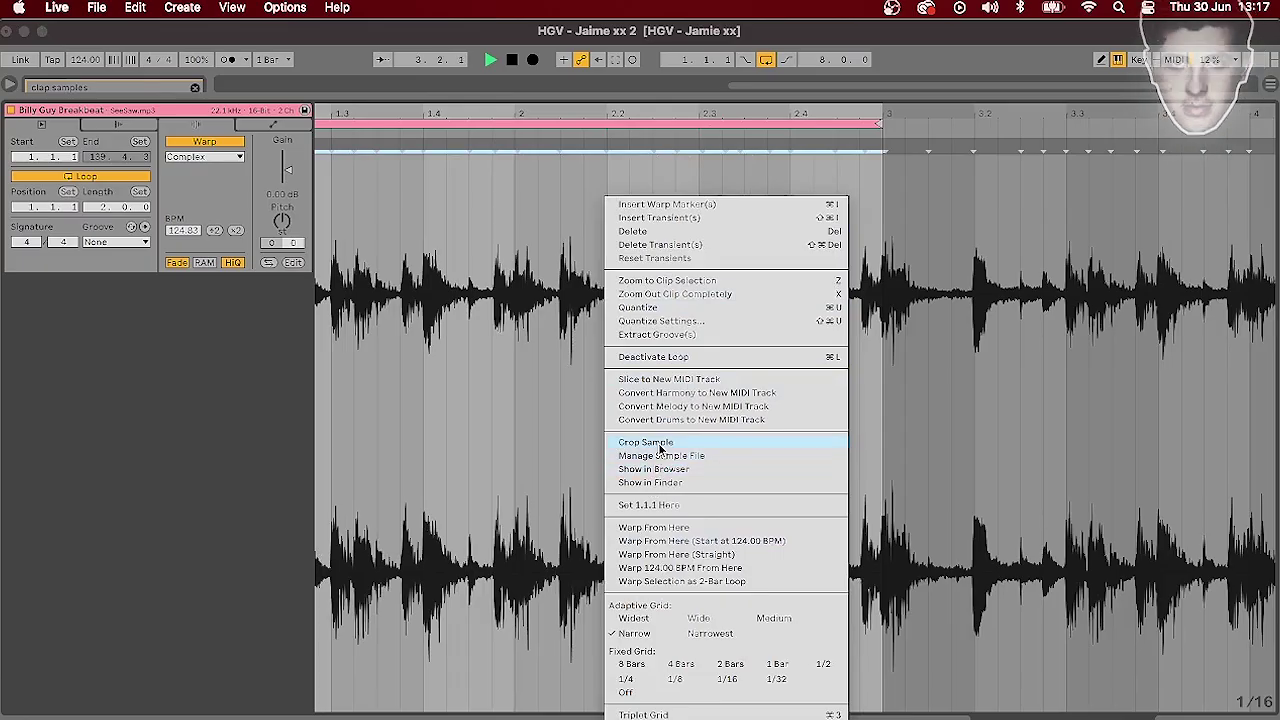
# Crop the Billy Guy Breakbeat sample to its two-bar loop
pyautogui.click(659, 445)
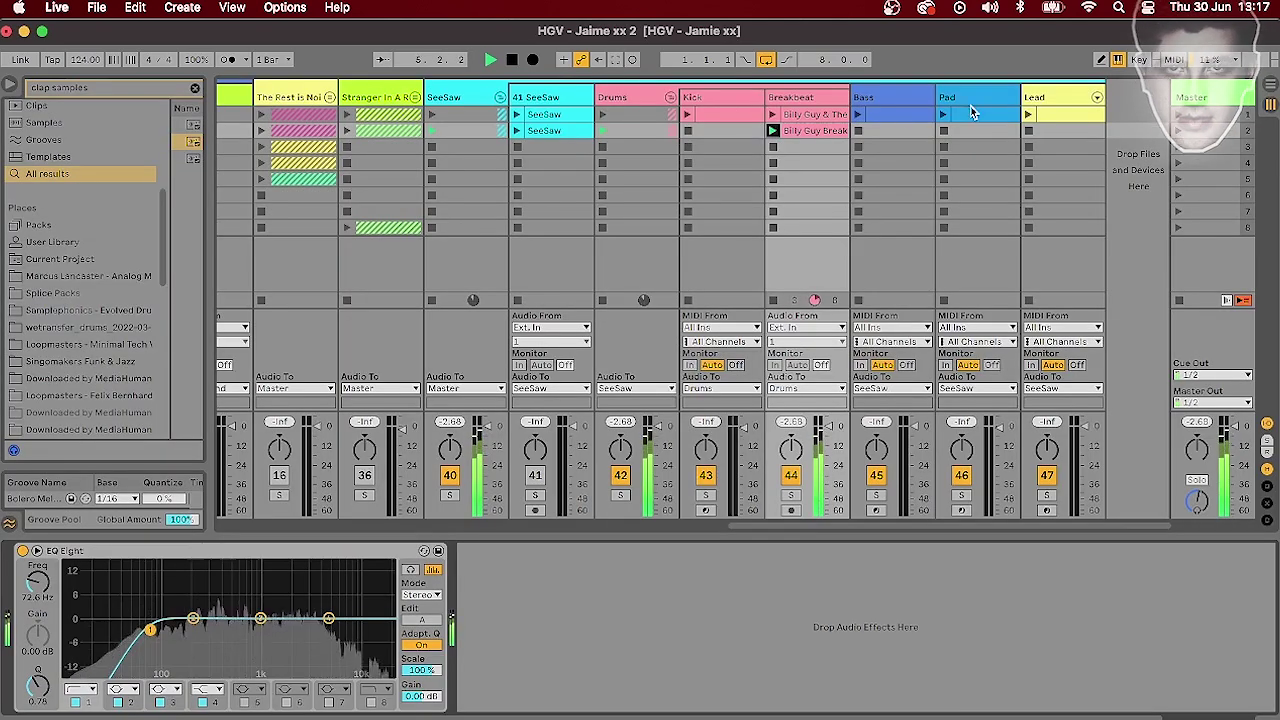
# Launch the SeeSaw group's Bass clip and fold the Saturator, Glue Compressor, Utility and EQ Eight on that track
pyautogui.click(858, 114)
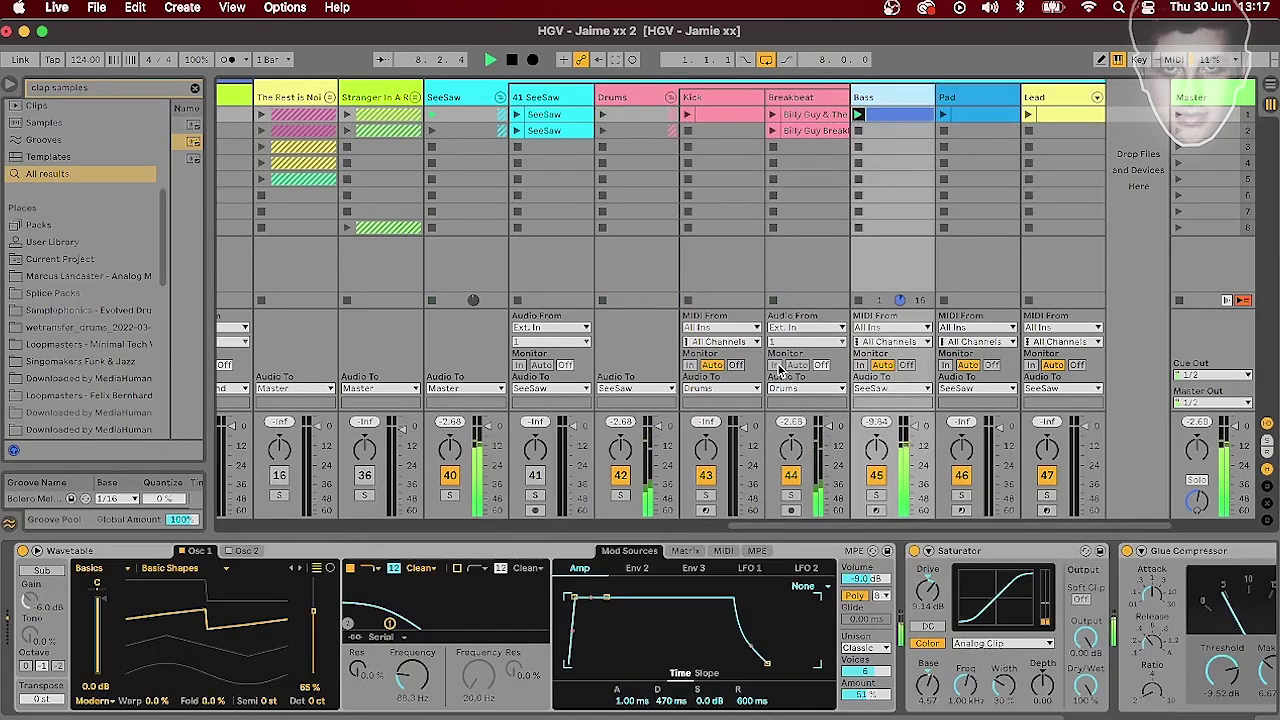
pyautogui.doubleClick(977, 554)
pyautogui.doubleClick(1005, 554)
pyautogui.click(1002, 554)
pyautogui.doubleClick(1003, 551)
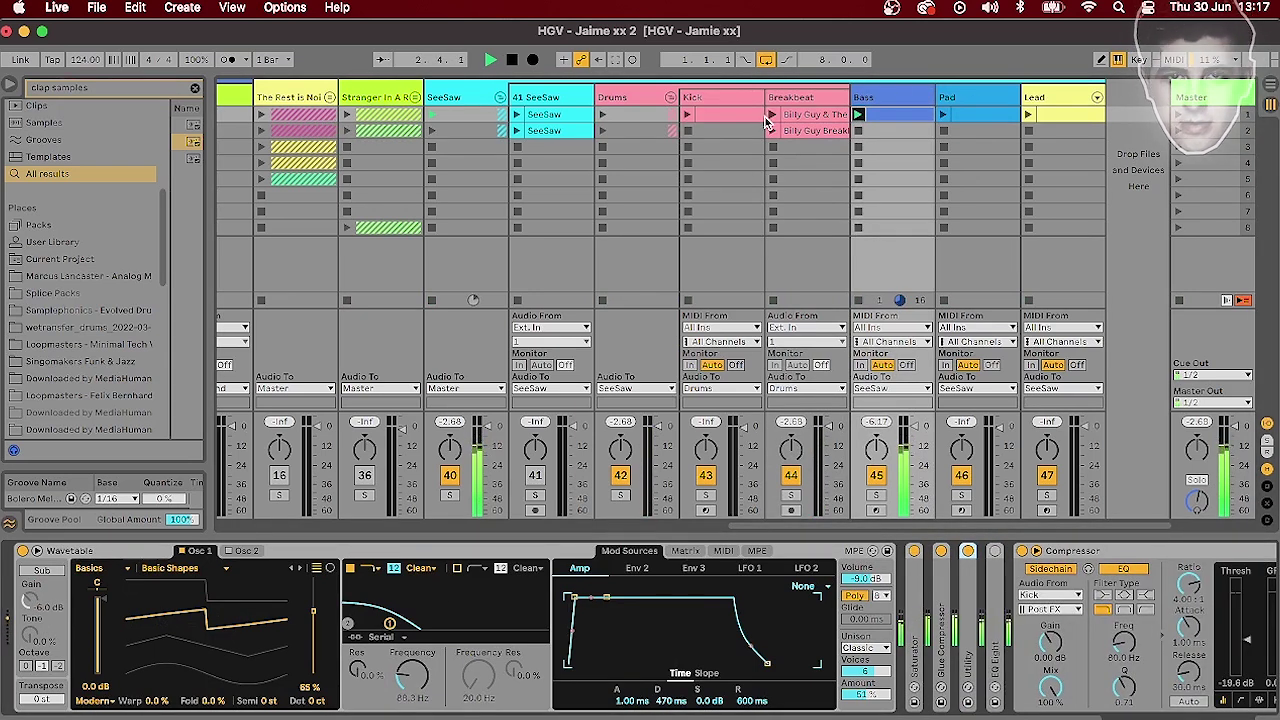
# Launch the SeeSaw group's first-scene Kick clip and second-scene Billy Guy Breakbeat clip to play them with the bass
pyautogui.click(711, 95)
pyautogui.click(687, 114)
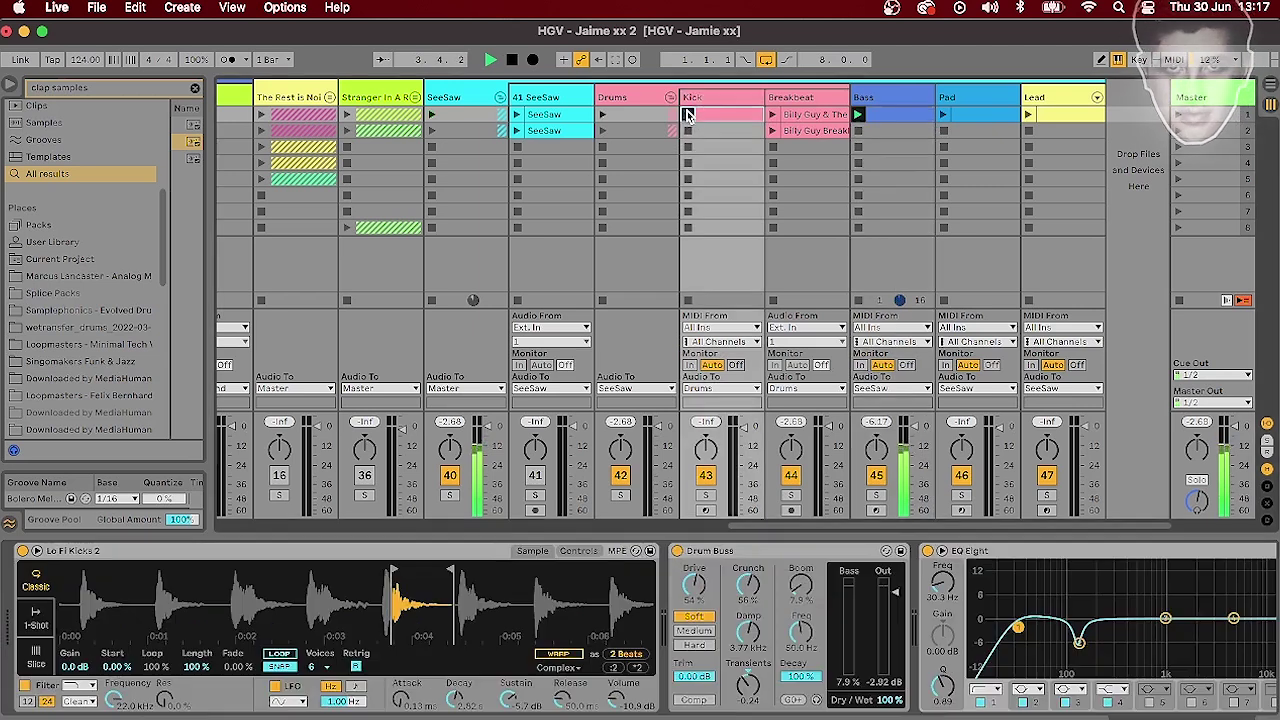
pyautogui.moveTo(403, 606)
pyautogui.mouseDown()
pyautogui.moveTo(428, 650)
pyautogui.moveTo(473, 568)
pyautogui.moveTo(419, 566)
pyautogui.moveTo(452, 568)
pyautogui.mouseUp()
pyautogui.click(772, 130)
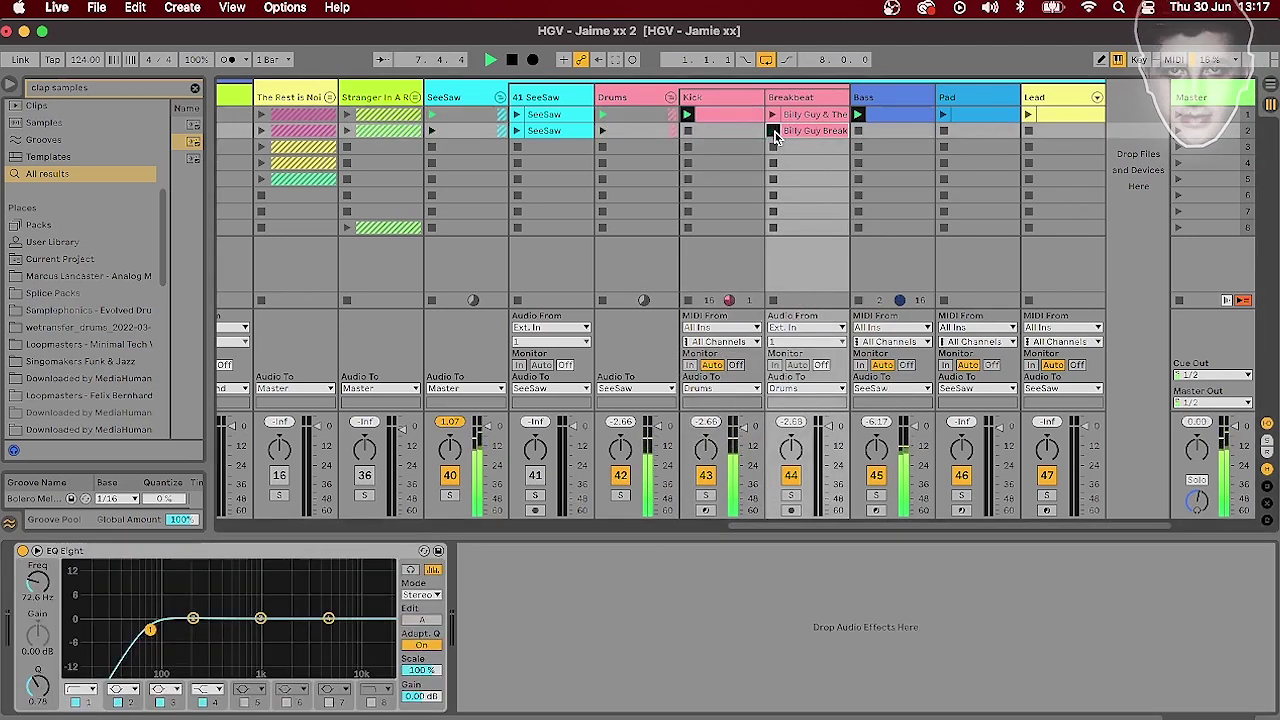
pyautogui.click(897, 109)
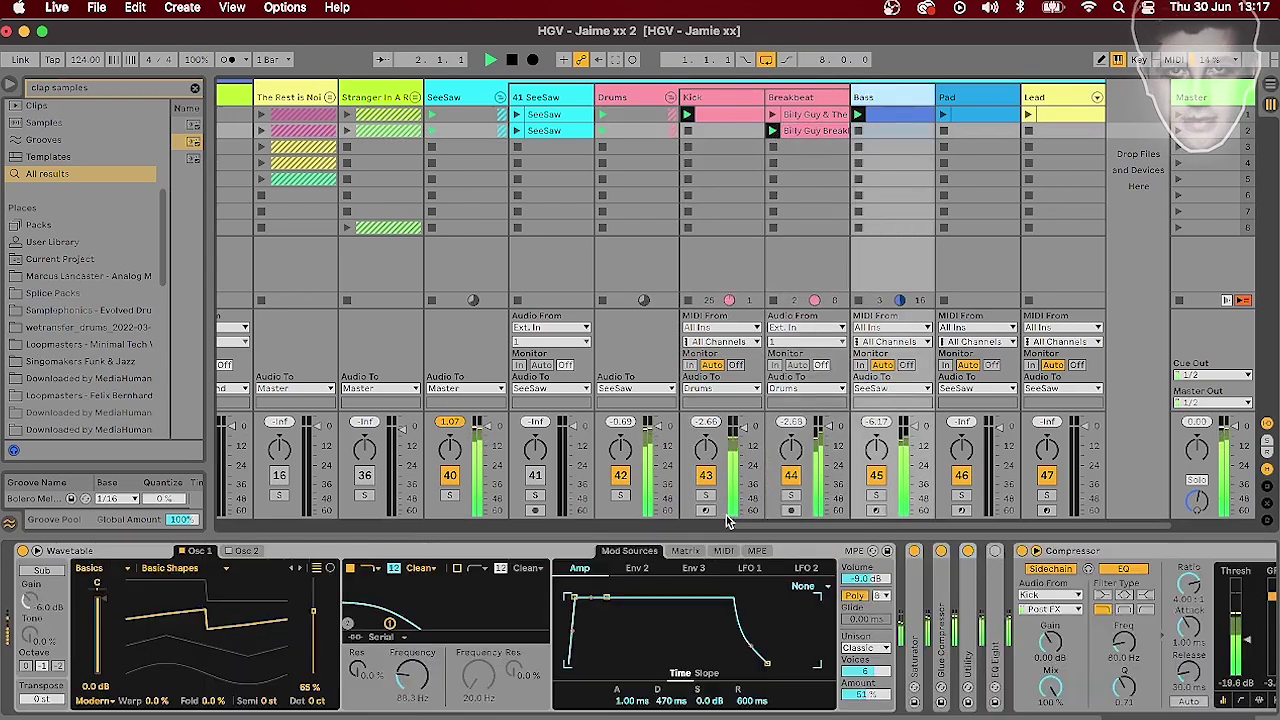
# Launch the Pad clip and set its Wavetable's unison mode to Noise and filter frequency to 676 Hz
pyautogui.click(943, 114)
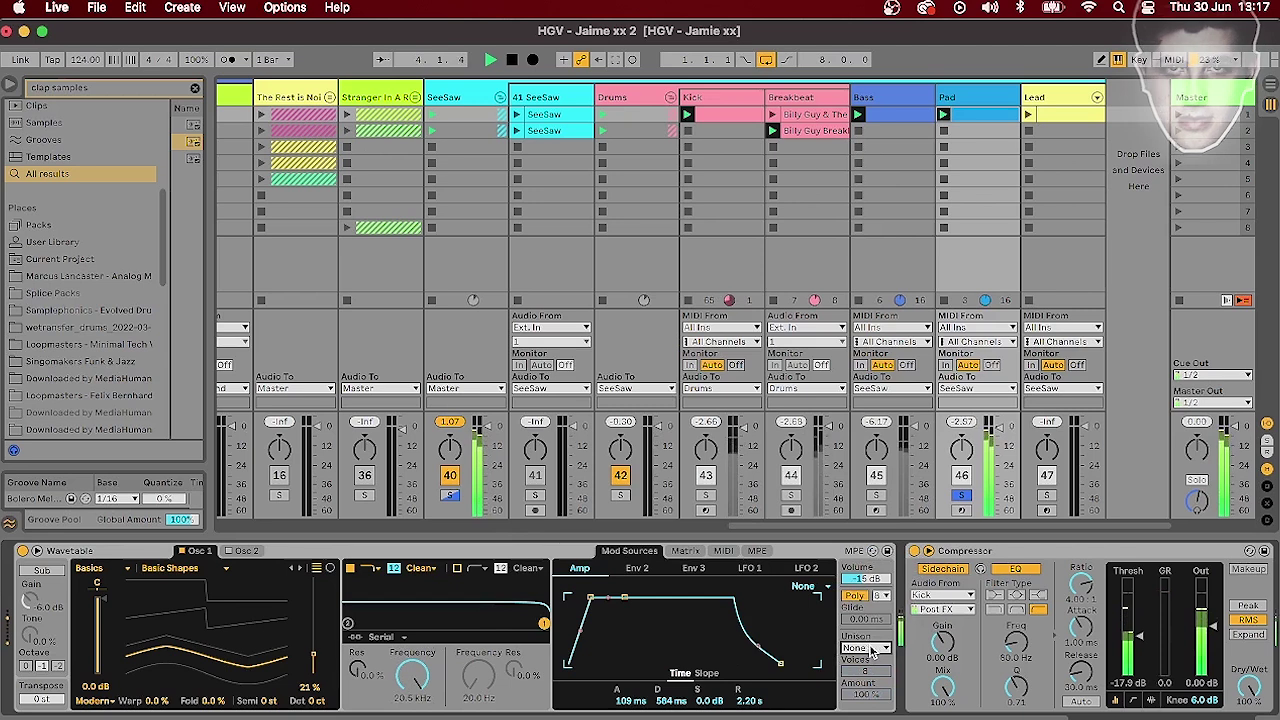
pyautogui.click(866, 648)
pyautogui.click(876, 594)
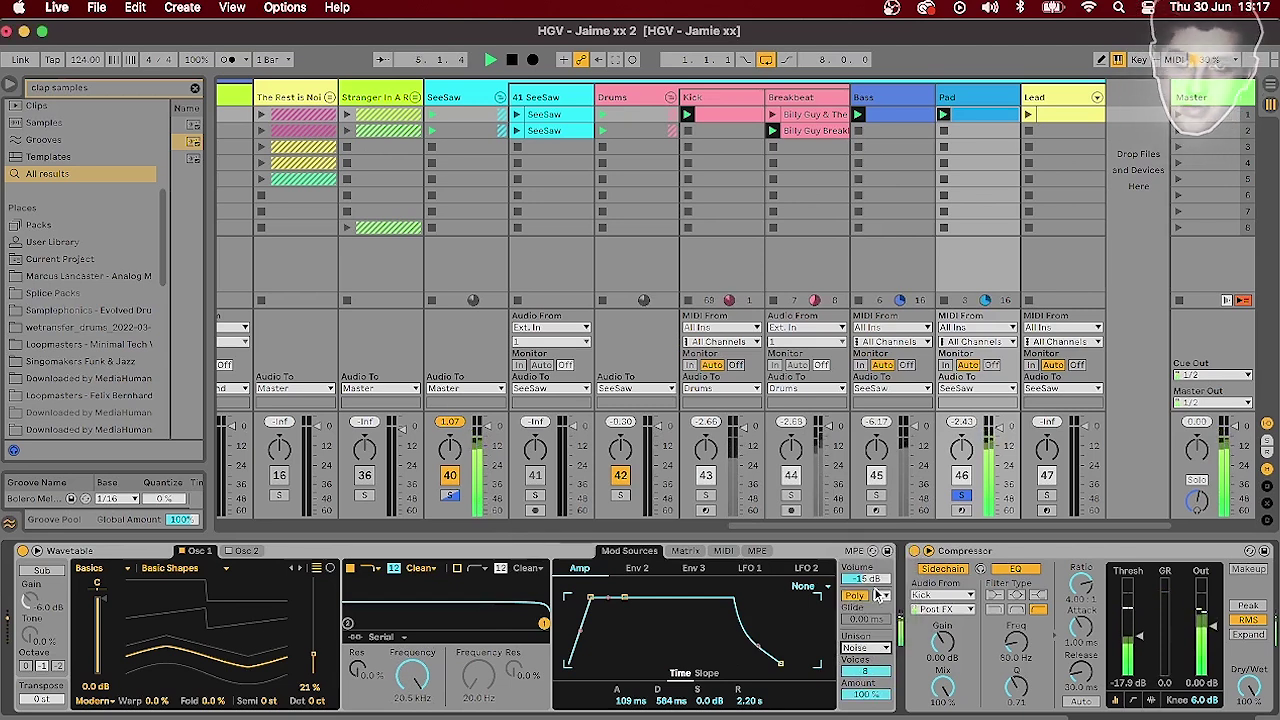
pyautogui.moveTo(414, 677); pyautogui.dragTo(421, 673)
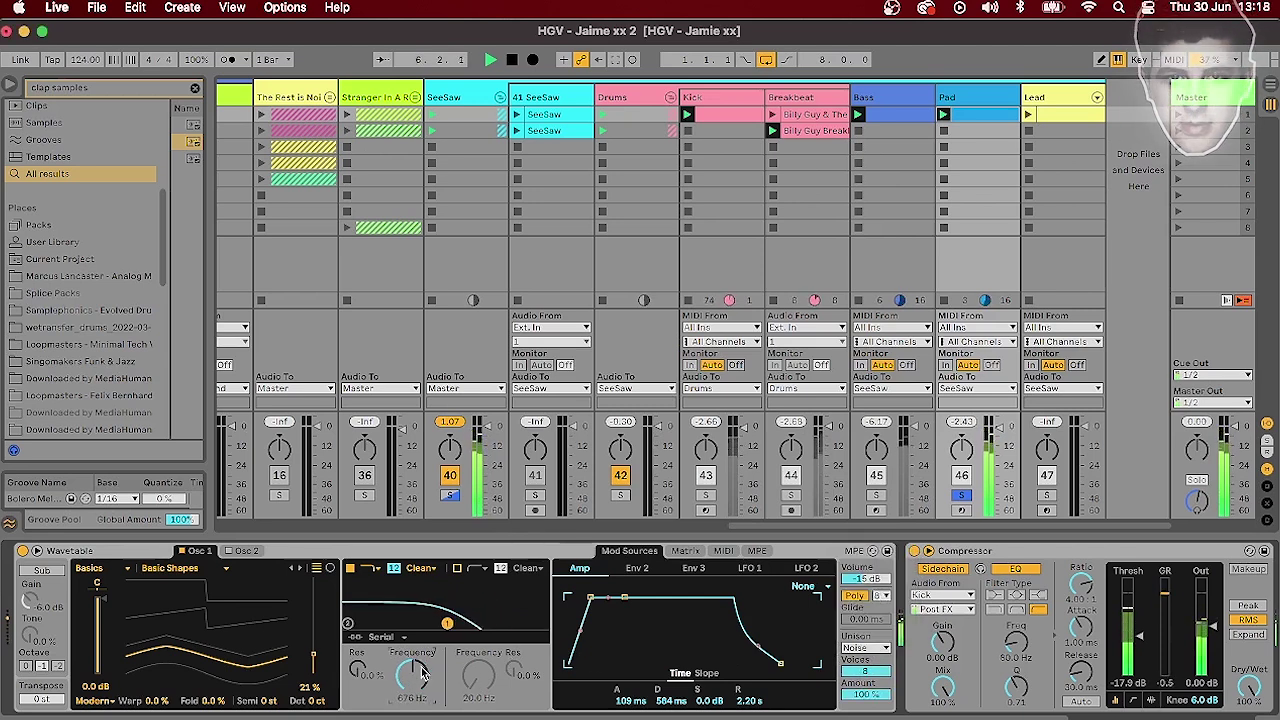
# Compare the Pad sound with the Large Dark Space reverb bypassed and switched back on
pyautogui.hscroll(5, 1183, 697)
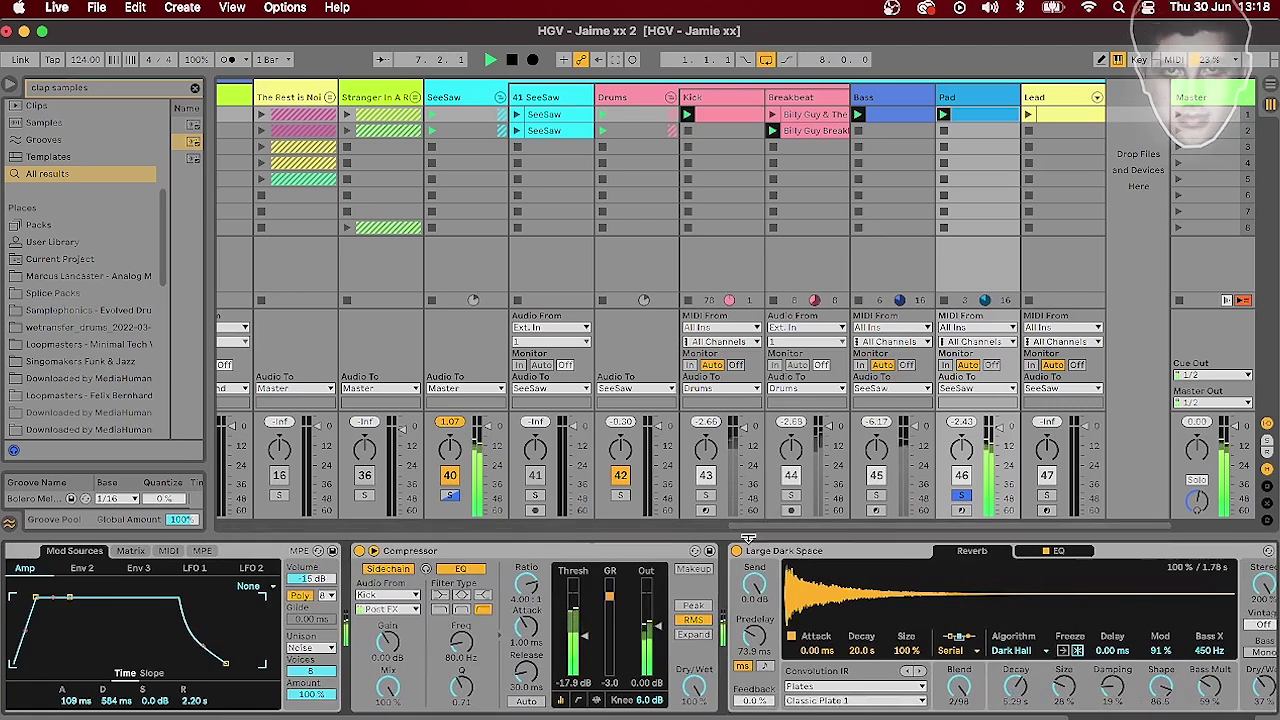
pyautogui.click(737, 551)
pyautogui.click(737, 551)
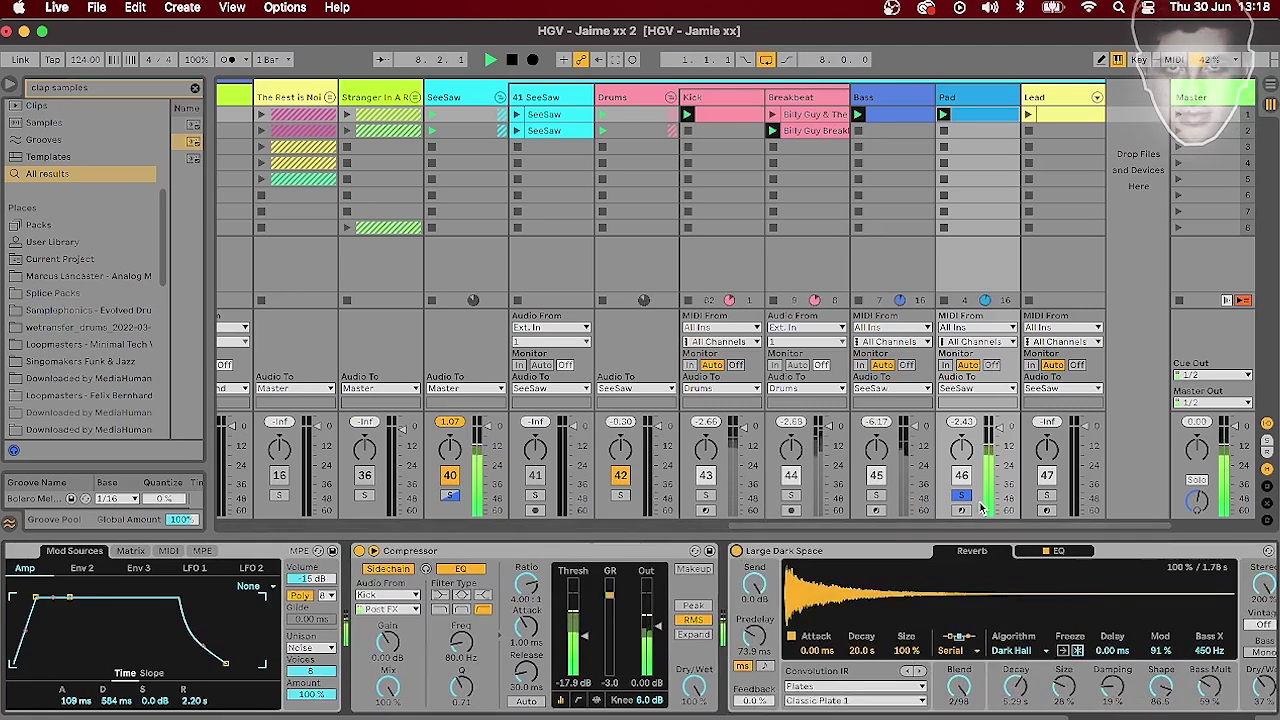
# Unfold the Shifter on the Lead track and raise band 4 of its EQ Eight to 3.84 dB
pyautogui.click(1059, 99)
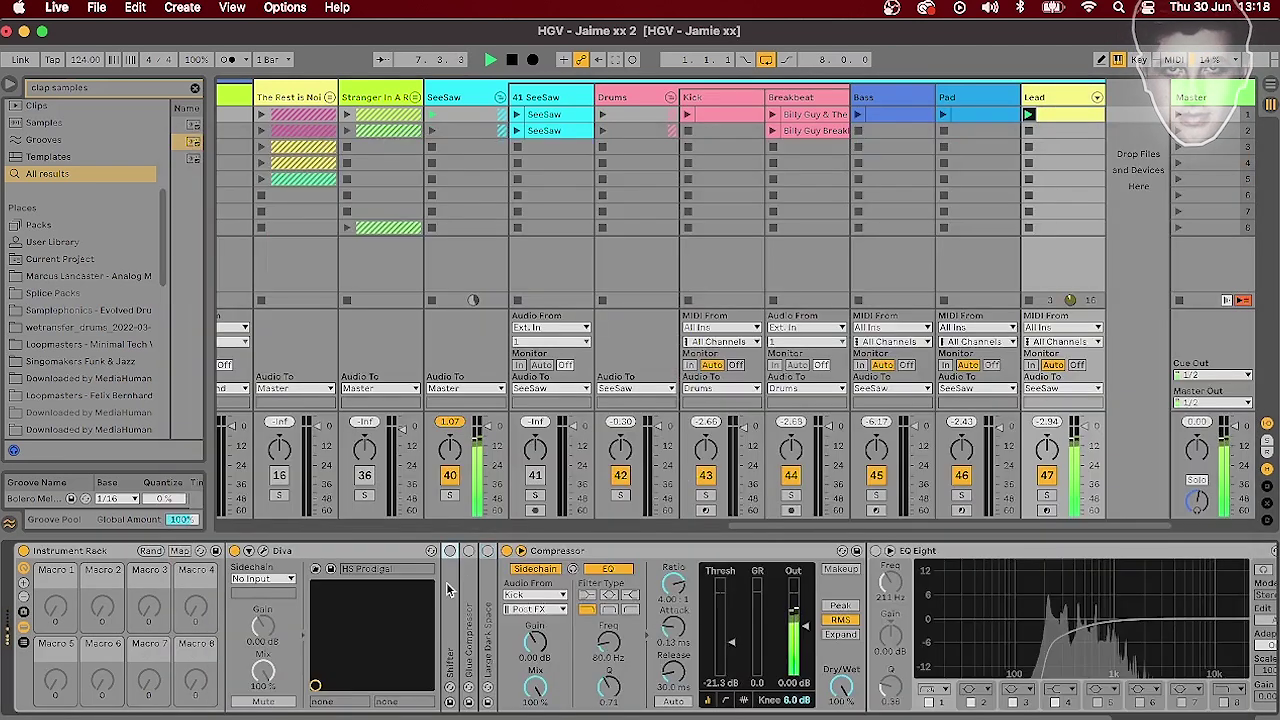
pyautogui.doubleClick(446, 583)
pyautogui.moveTo(754, 706); pyautogui.dragTo(754, 680)
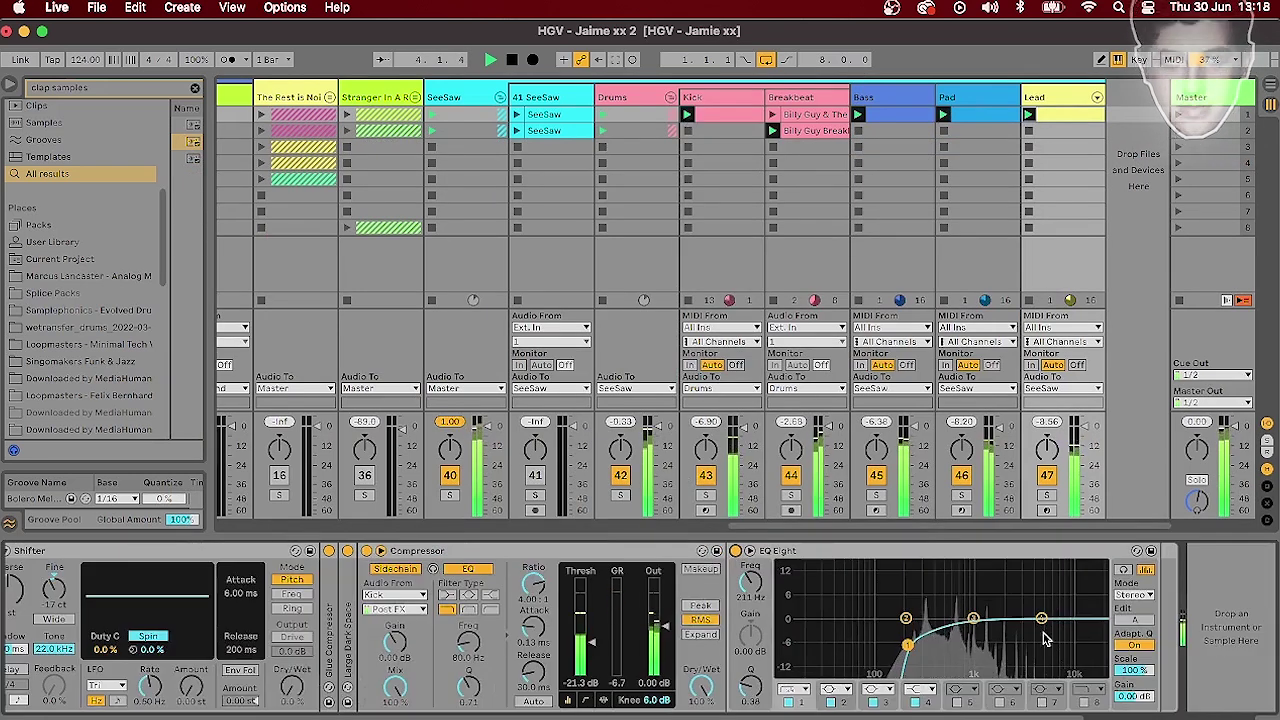
pyautogui.moveTo(1043, 617); pyautogui.dragTo(1035, 616)
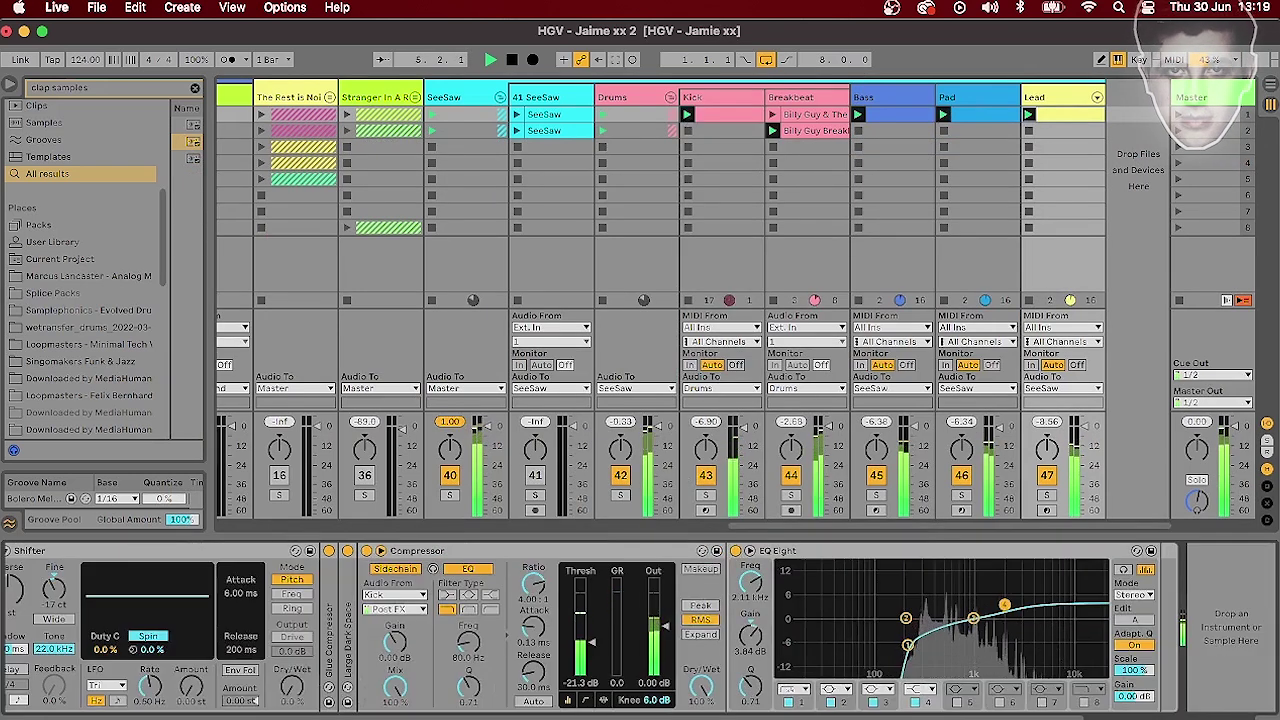
pyautogui.hscroll(-5, 640, 630)
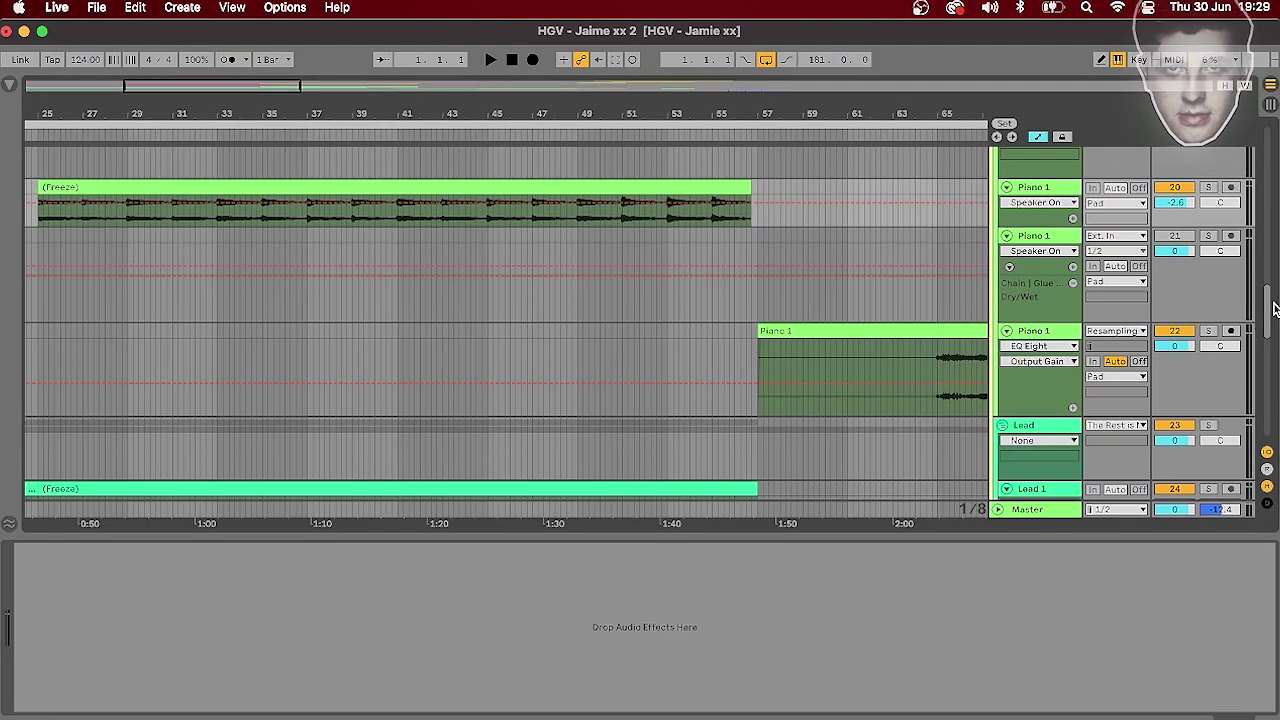
# Play the arrangement from the start and zoom in on its opening bars
pyautogui.scroll(-8, 1273, 308)
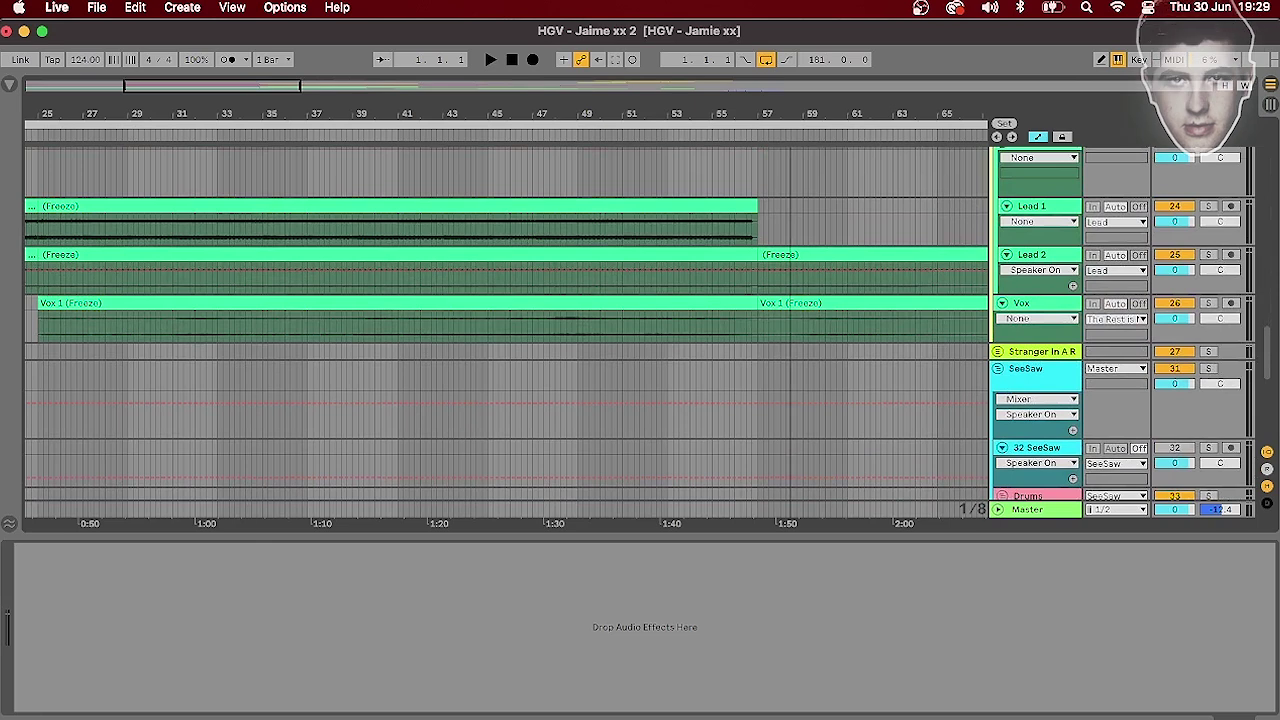
pyautogui.moveTo(300, 86); pyautogui.dragTo(976, 86)
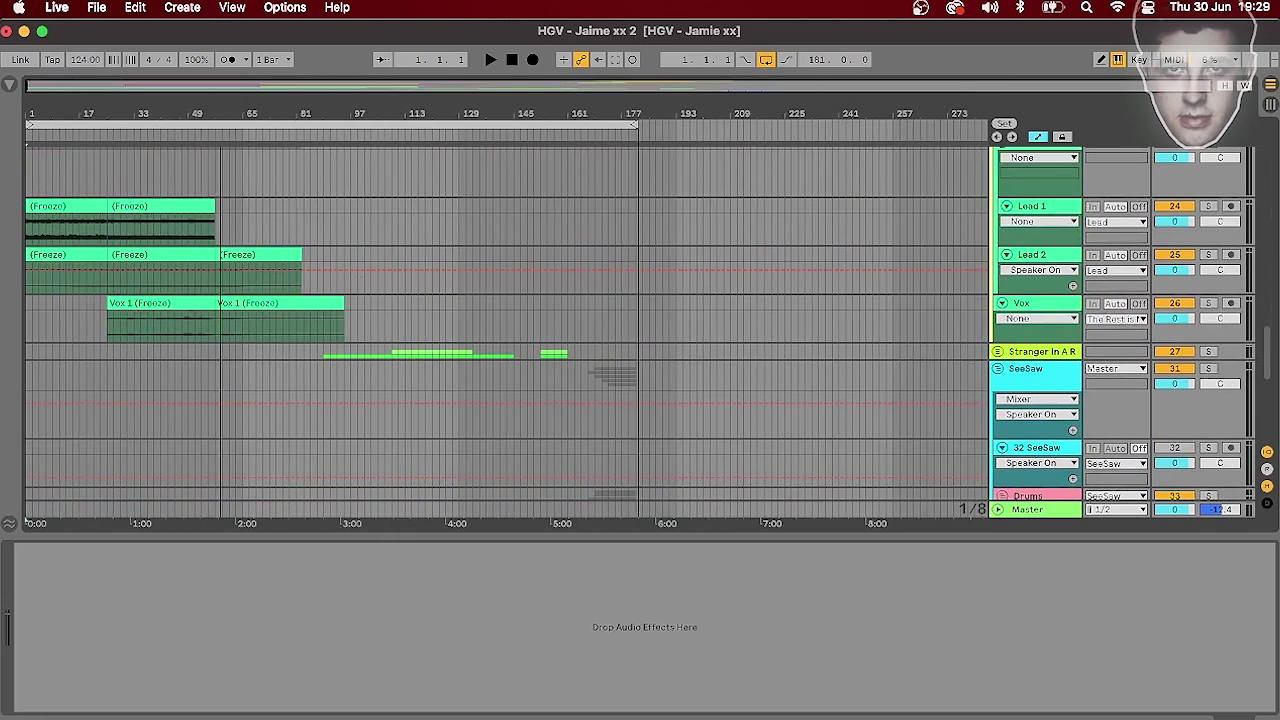
pyautogui.click(490, 61)
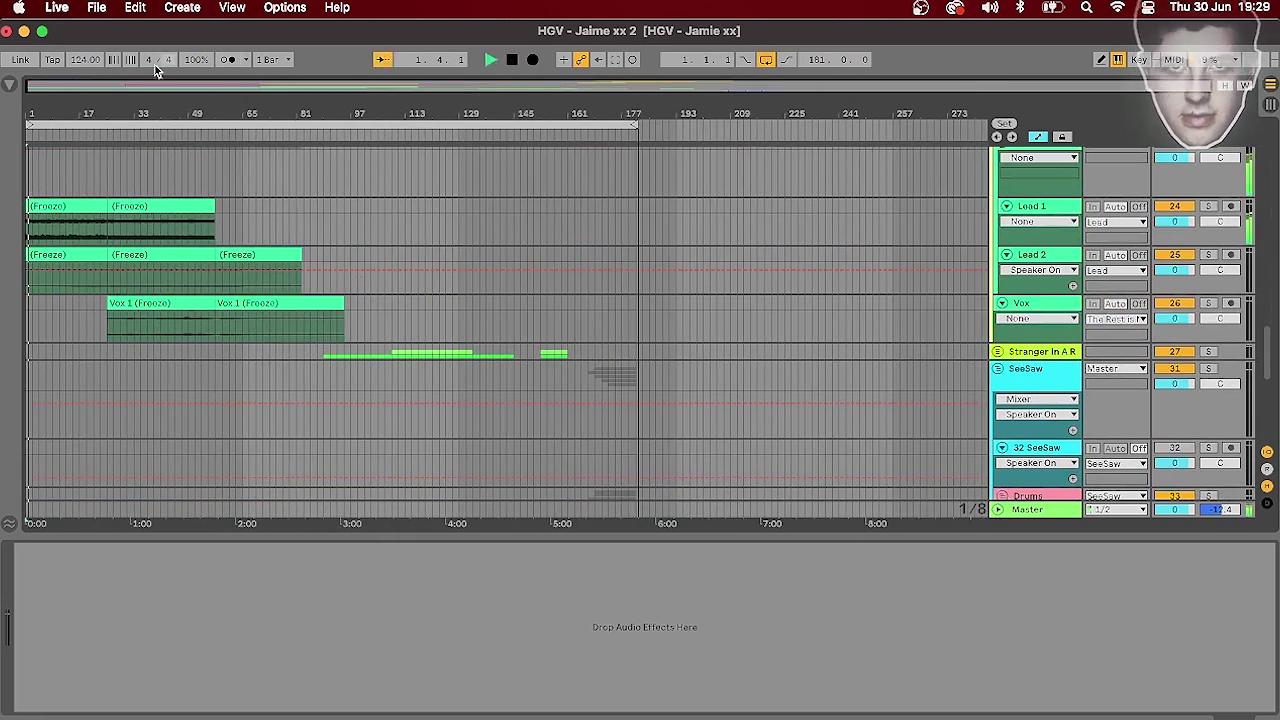
pyautogui.moveTo(33, 86); pyautogui.dragTo(36, 290)
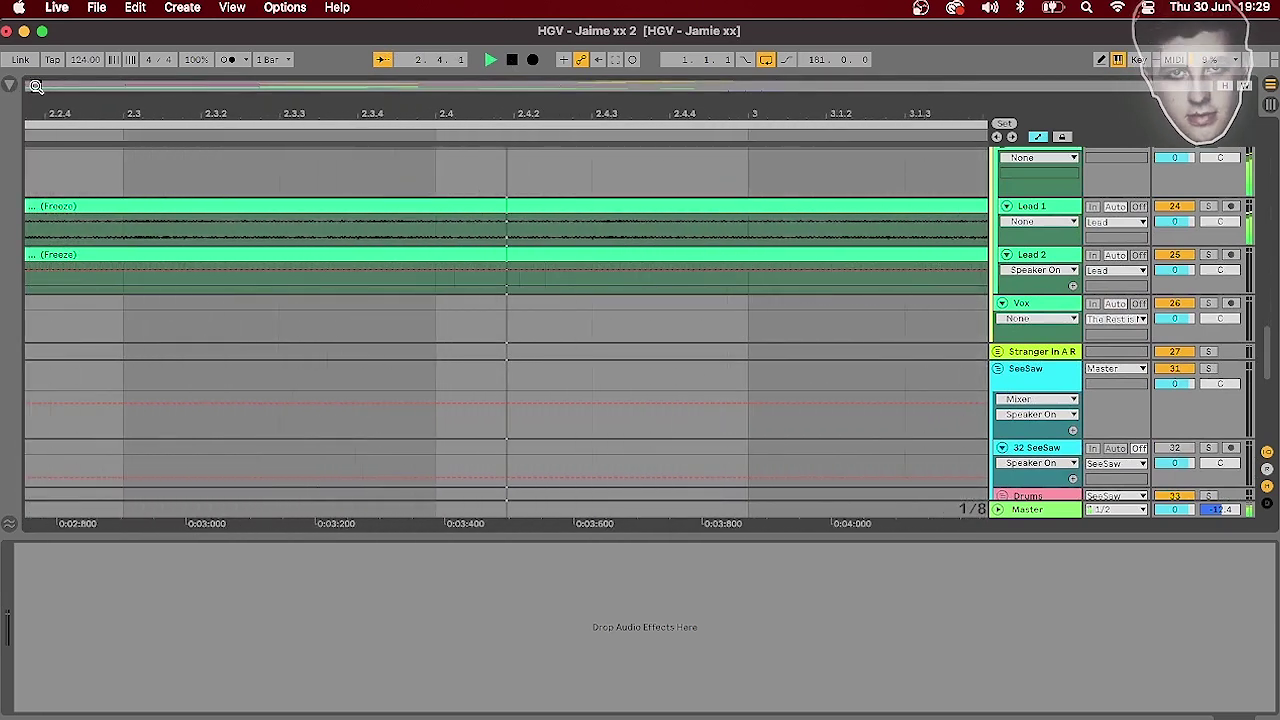
pyautogui.moveTo(35, 86); pyautogui.dragTo(31, 80)
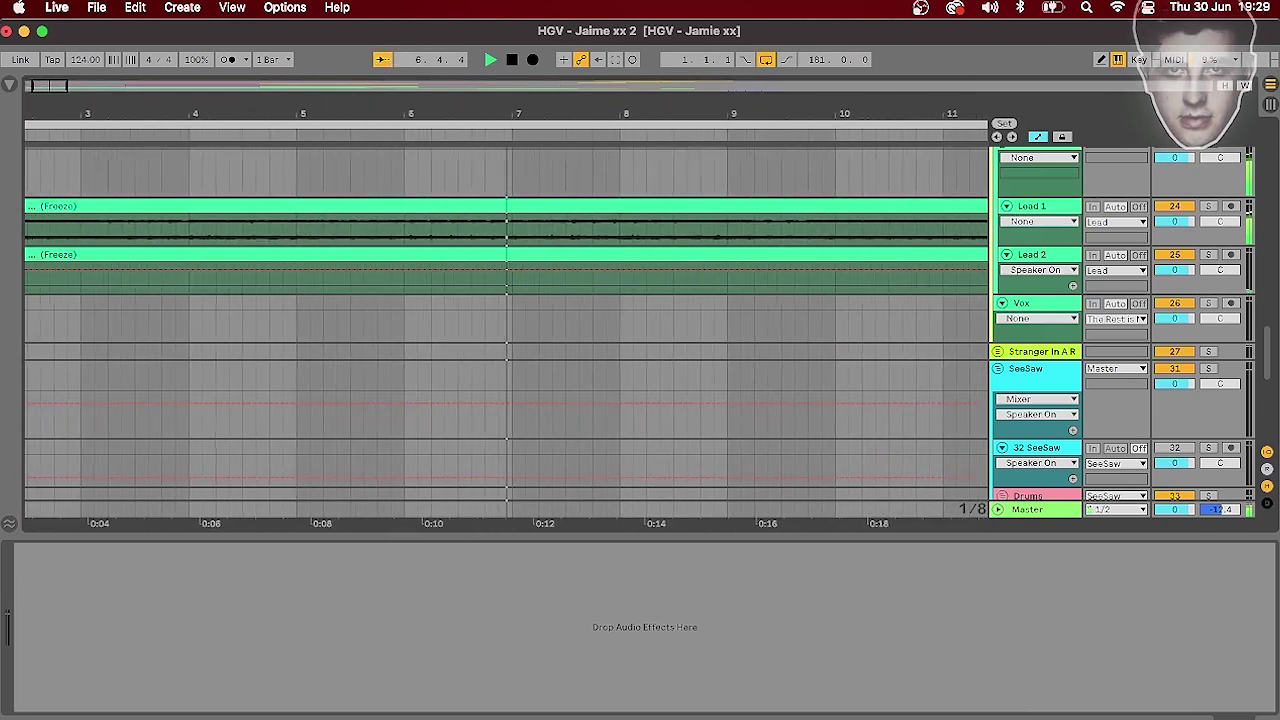
# Hide the device view to enlarge the arrangement, and select the frozen clip on Lead 1
pyautogui.press('super+alt+l')
pyautogui.click(591, 208)
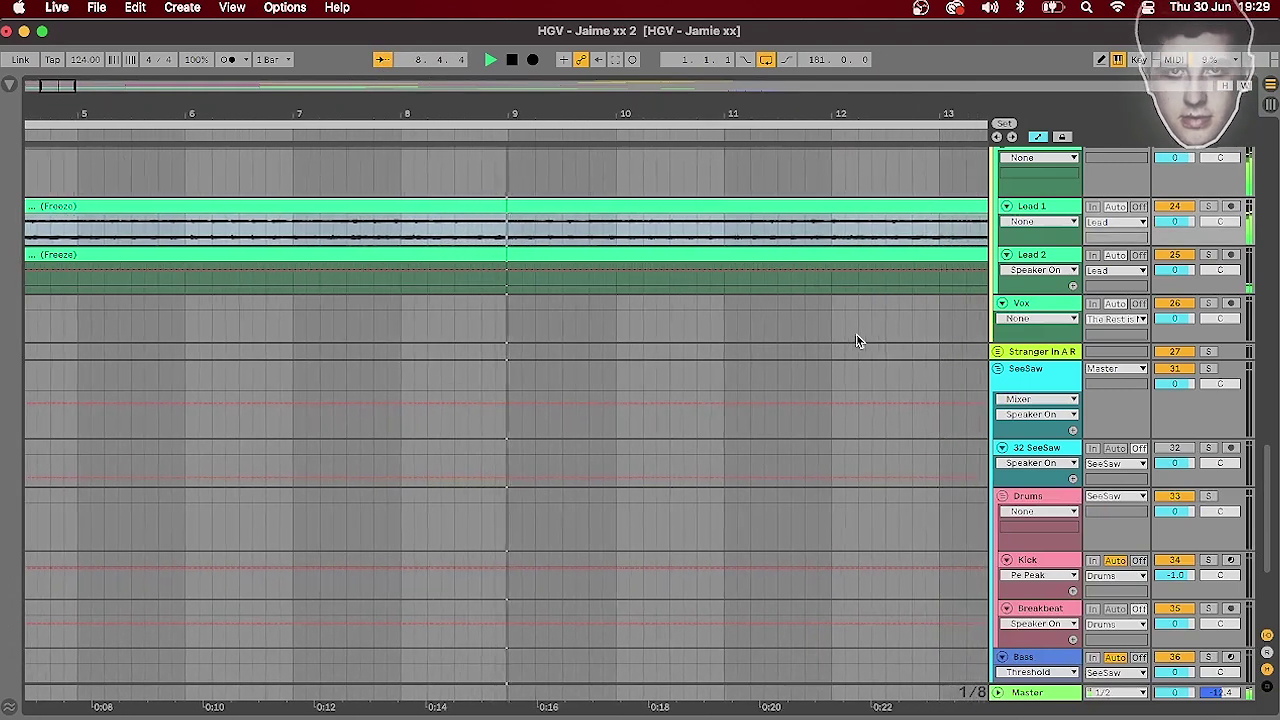
pyautogui.scroll(3, 1268, 513)
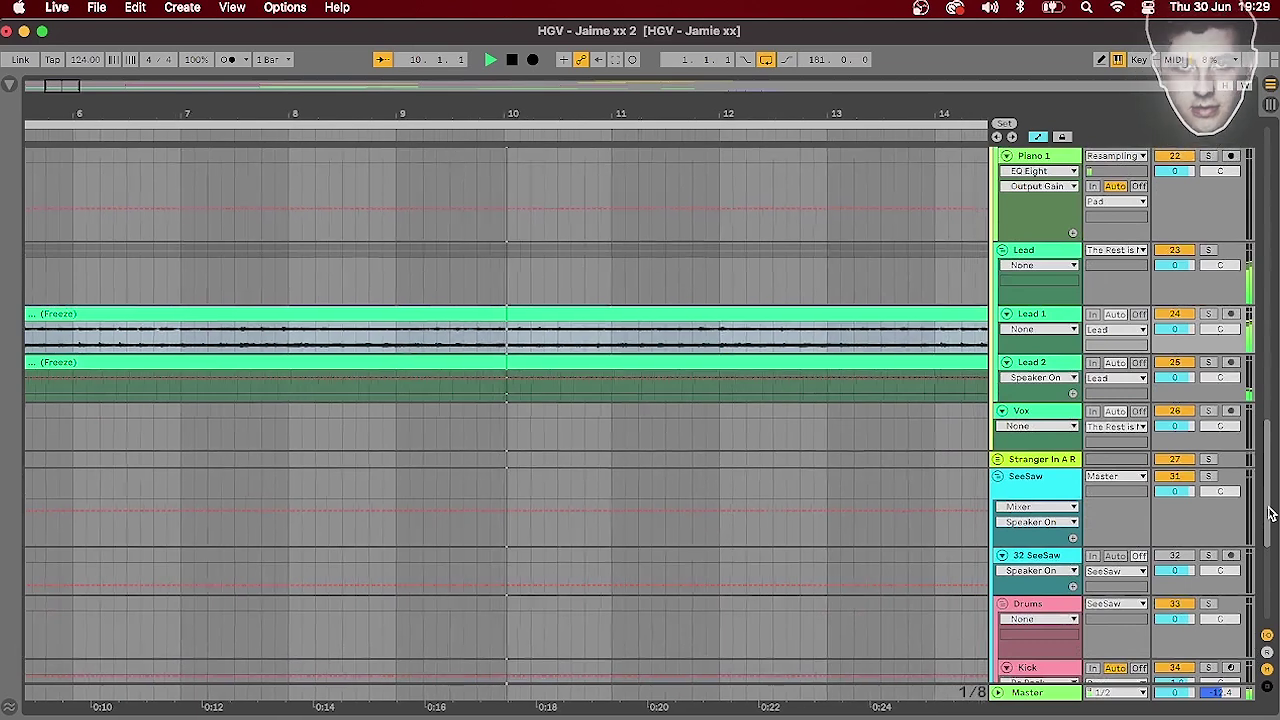
pyautogui.scroll(3, 1268, 513)
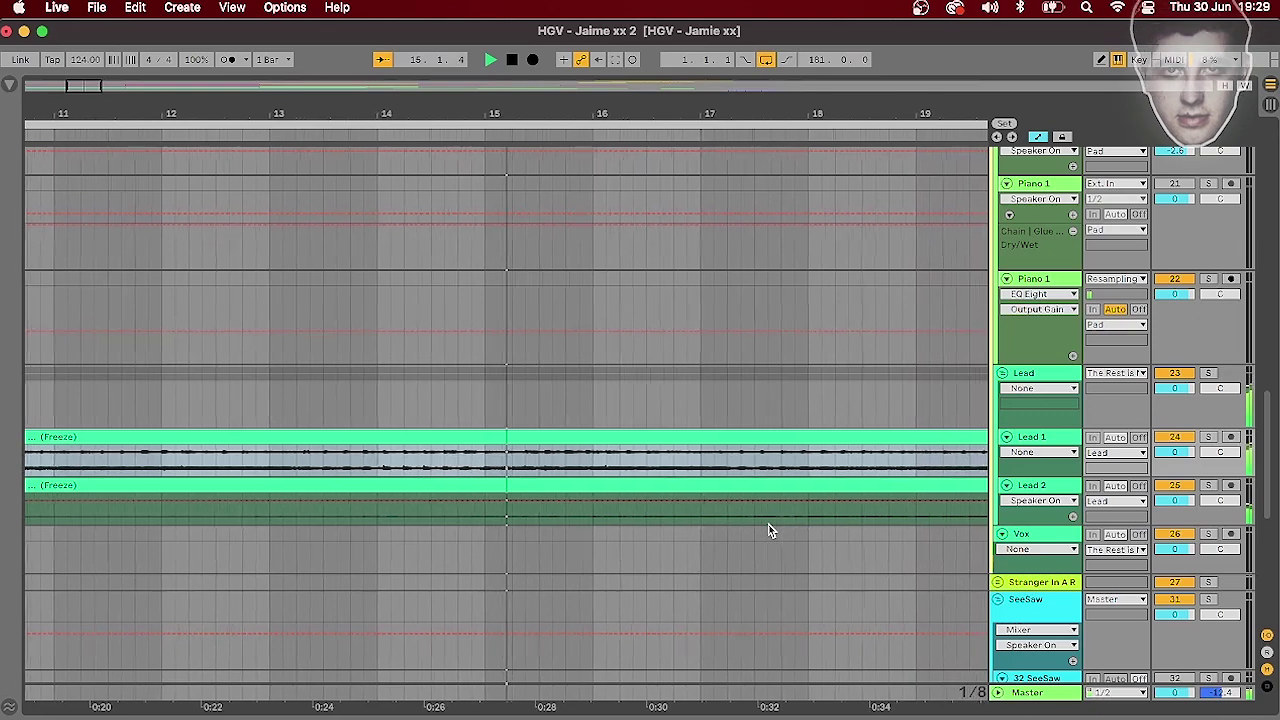
pyautogui.moveTo(1266, 469); pyautogui.dragTo(1266, 467)
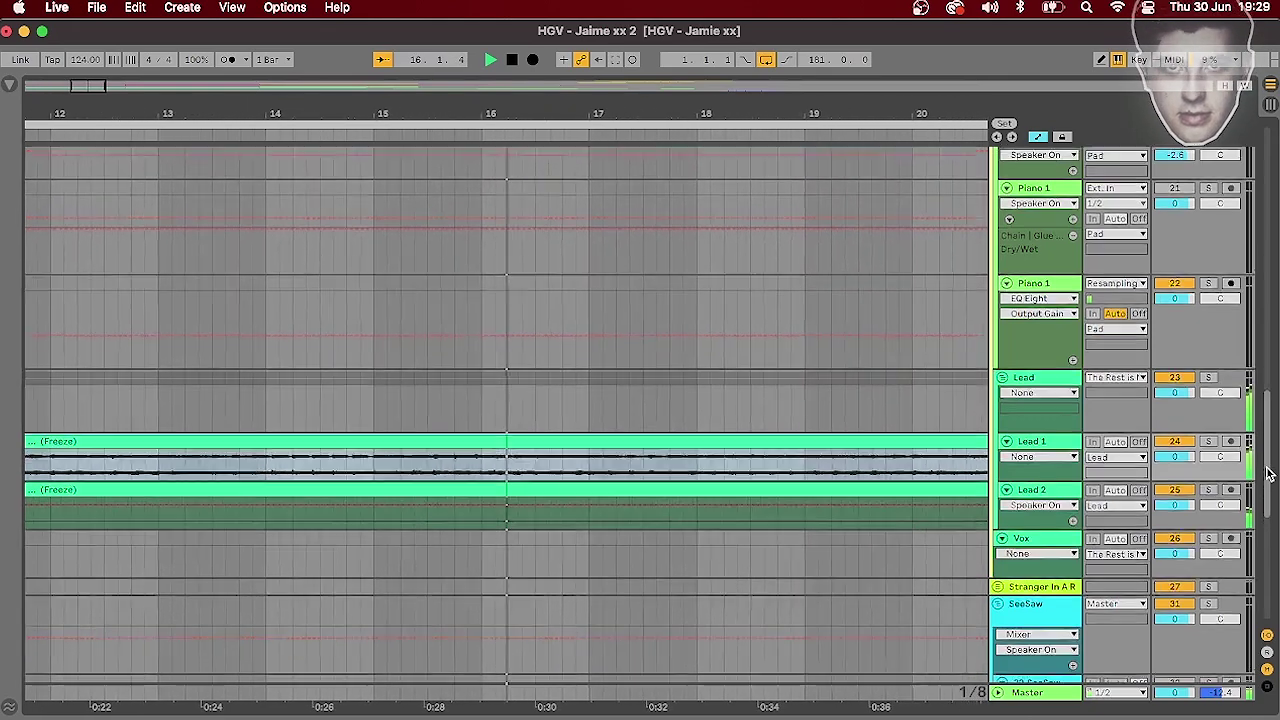
# Select the frozen clip on the Kick1 track at bar 25 and show its waveform
pyautogui.scroll(15, 1268, 474)
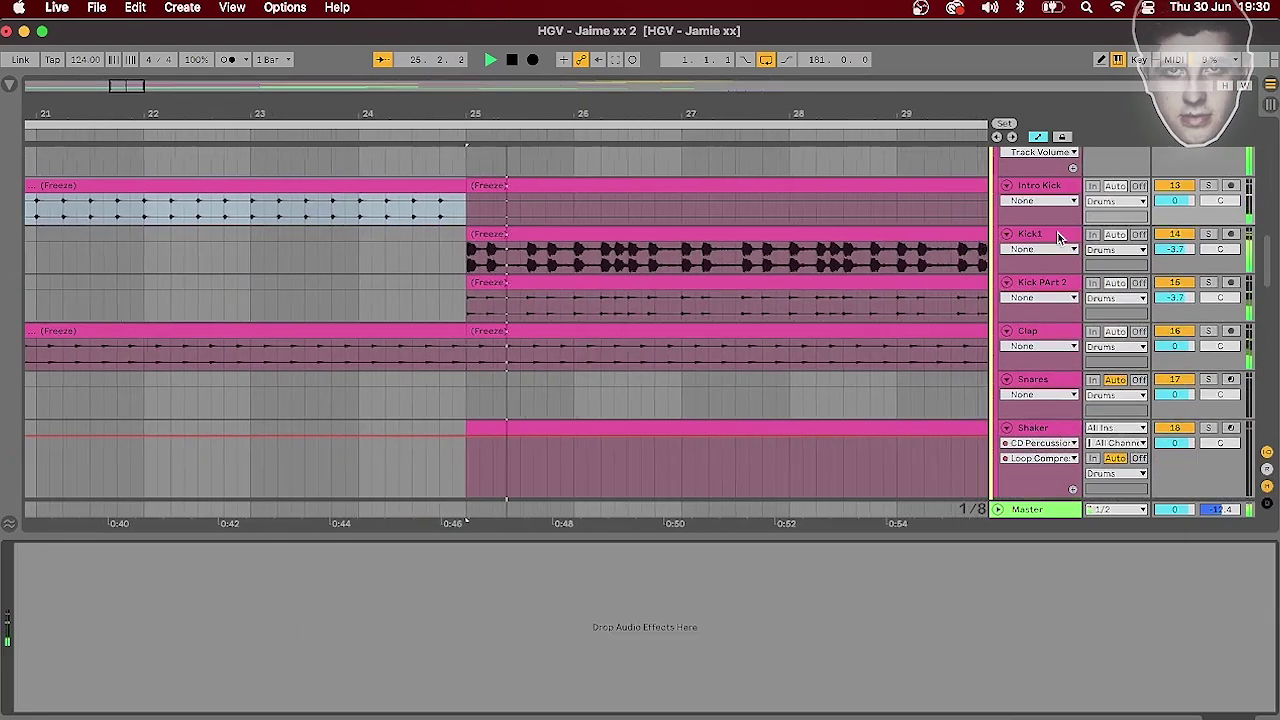
pyautogui.click(820, 251)
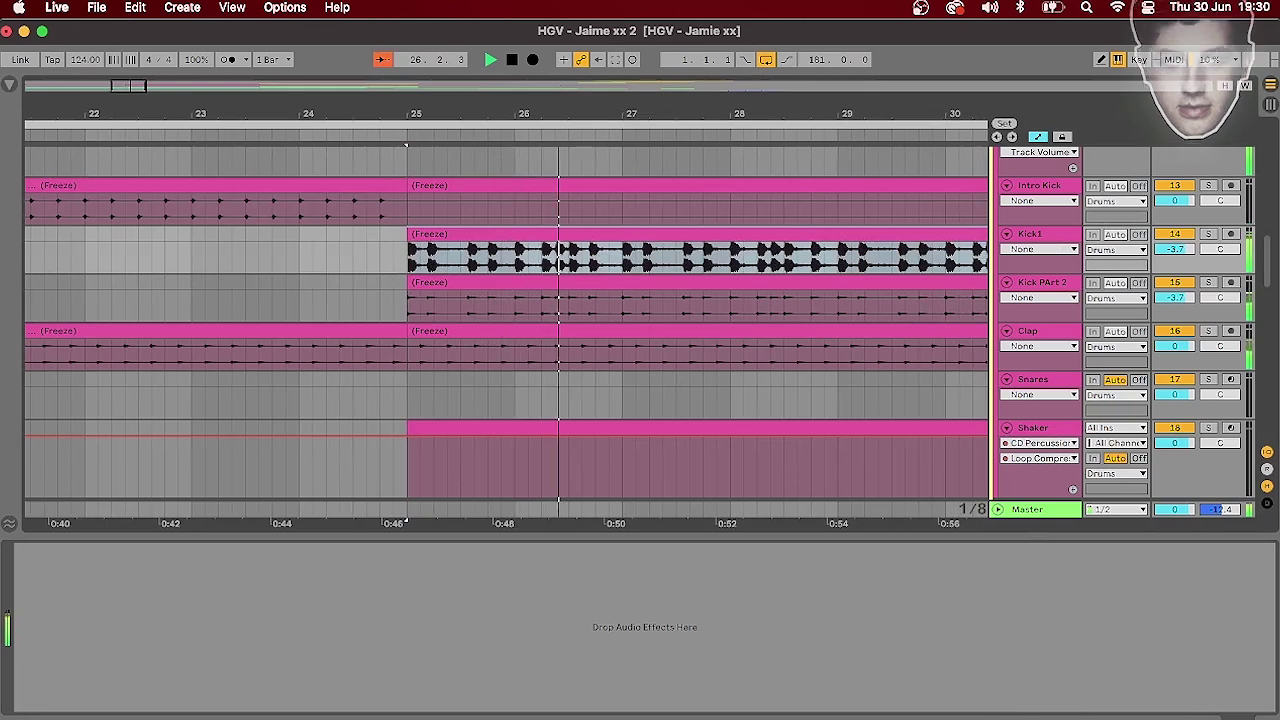
pyautogui.hotkey('shift', 'Tab')
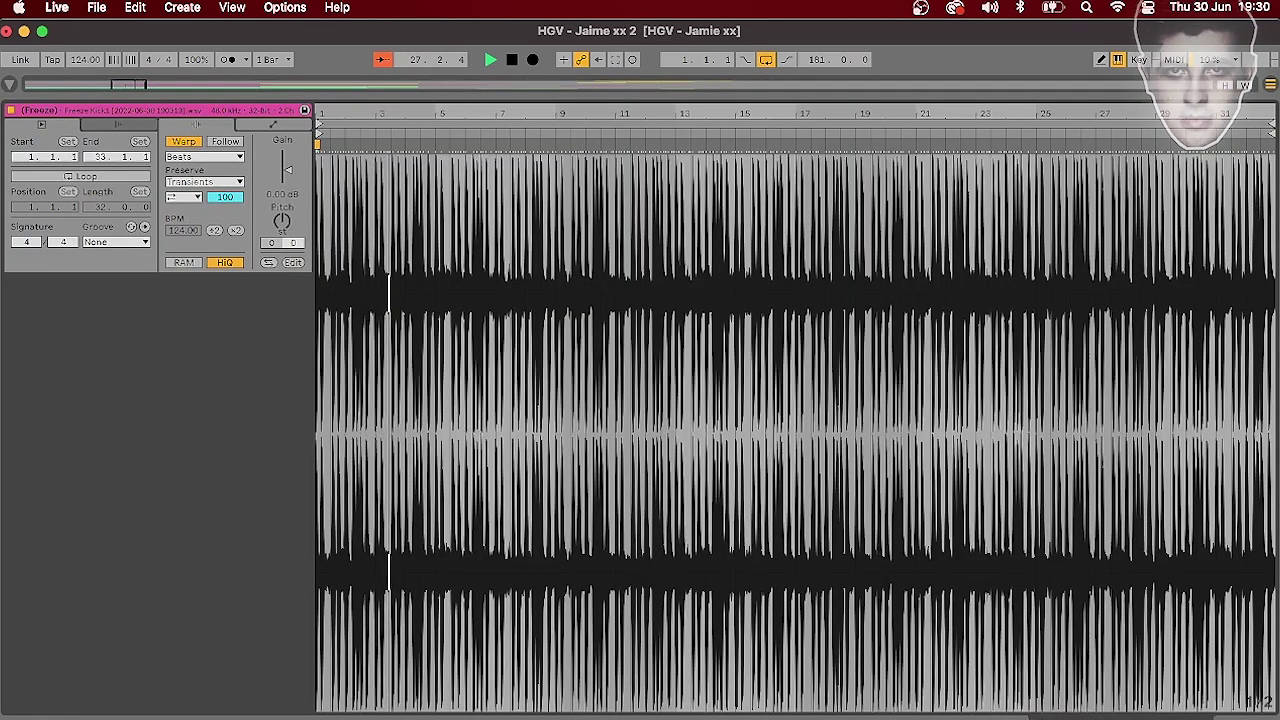
# Zoom in on the Kick1 clip's waveform around bars 3 to 4 to examine its kick hits, and return to the track's device view
pyautogui.moveTo(386, 113); pyautogui.dragTo(386, 300)
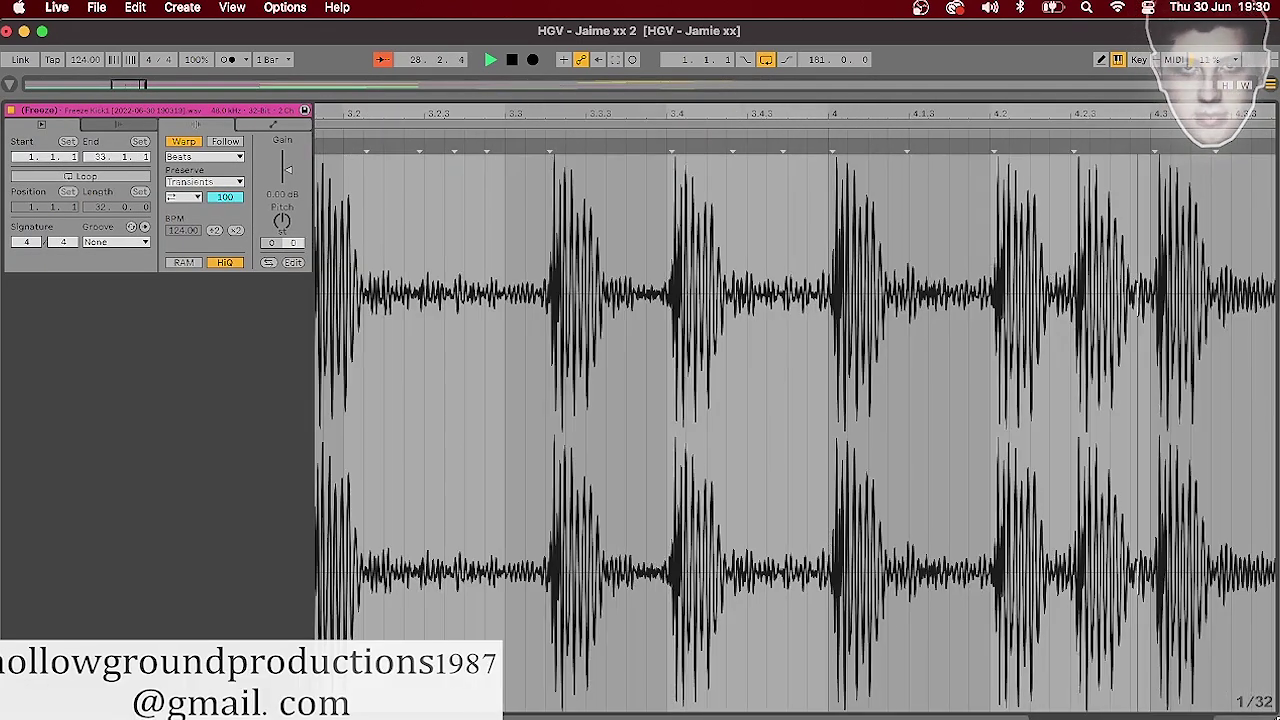
pyautogui.hotkey('shift', 'Tab')
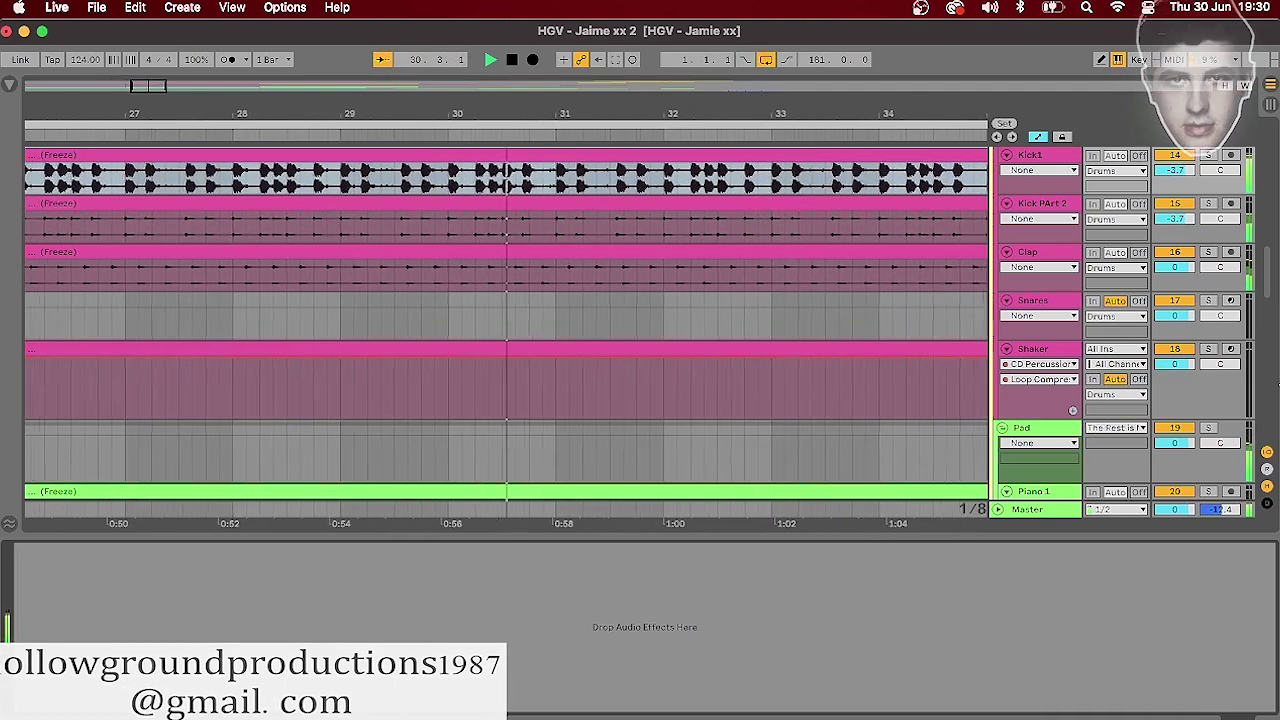
# Follow the playing arrangement across the Drums, Pad, Lead and Vox tracks and down to the Stranger In A R and SeeSaw groups
pyautogui.scroll(-5, 1270, 300)
pyautogui.moveTo(1271, 300)
pyautogui.mouseDown()
pyautogui.moveTo(1271, 388)
pyautogui.moveTo(1277, 292)
pyautogui.mouseUp()
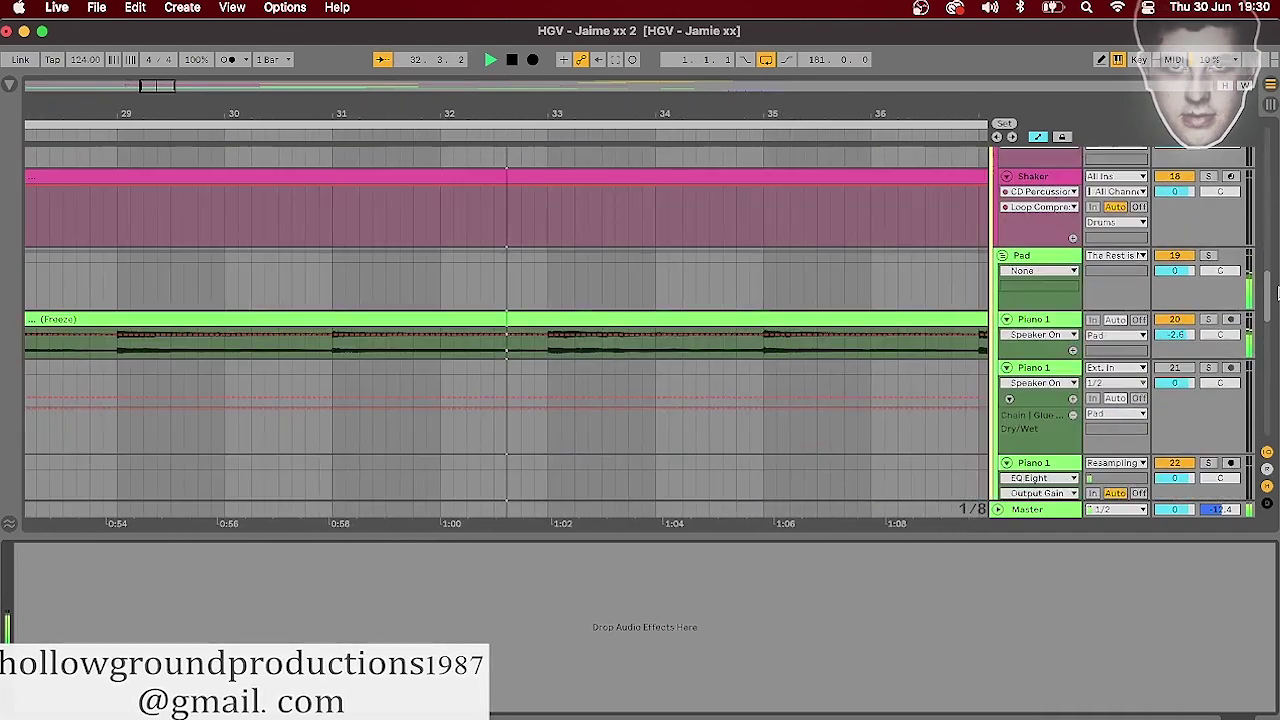
pyautogui.scroll(6, 1274, 270)
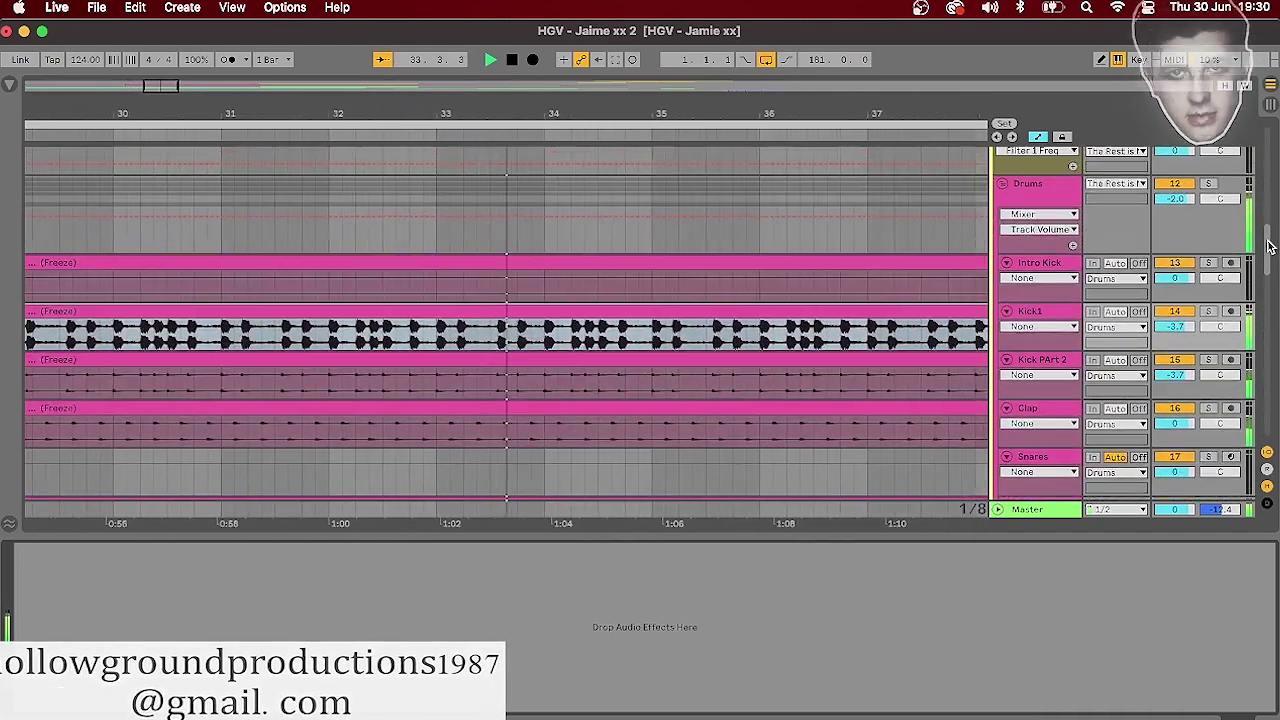
pyautogui.scroll(1, 1267, 242)
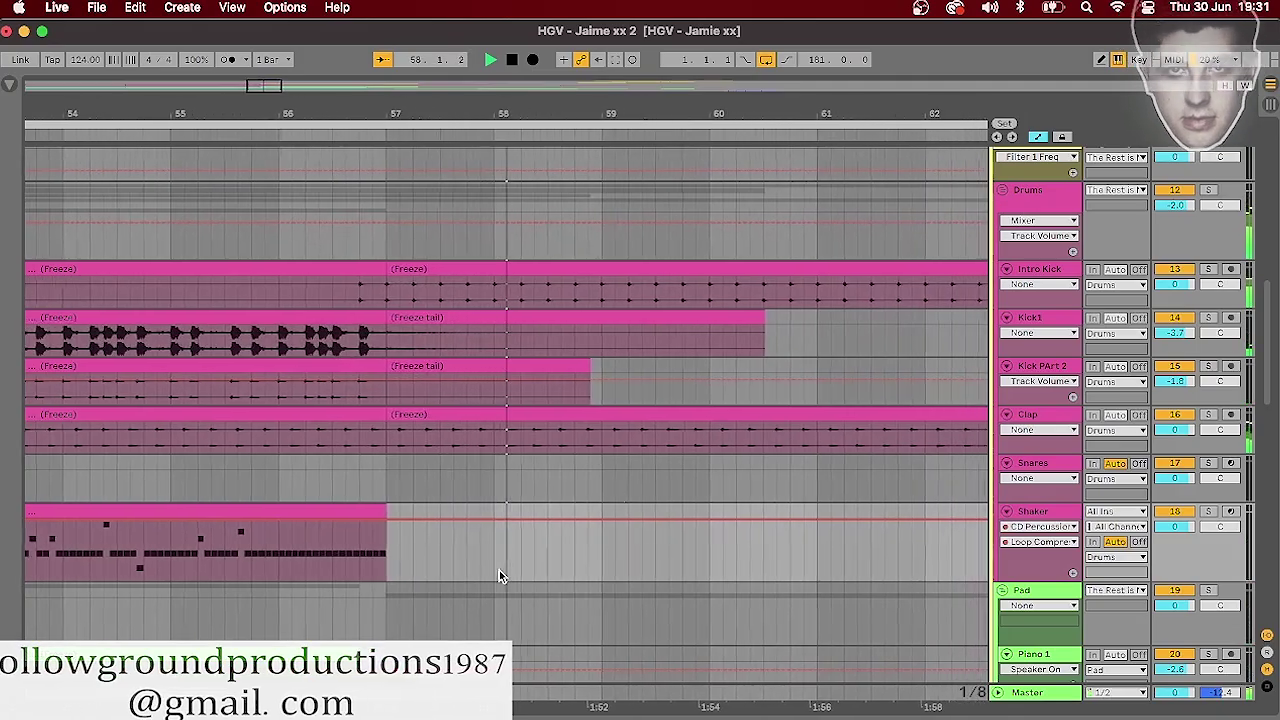
pyautogui.moveTo(1267, 325); pyautogui.dragTo(1275, 388)
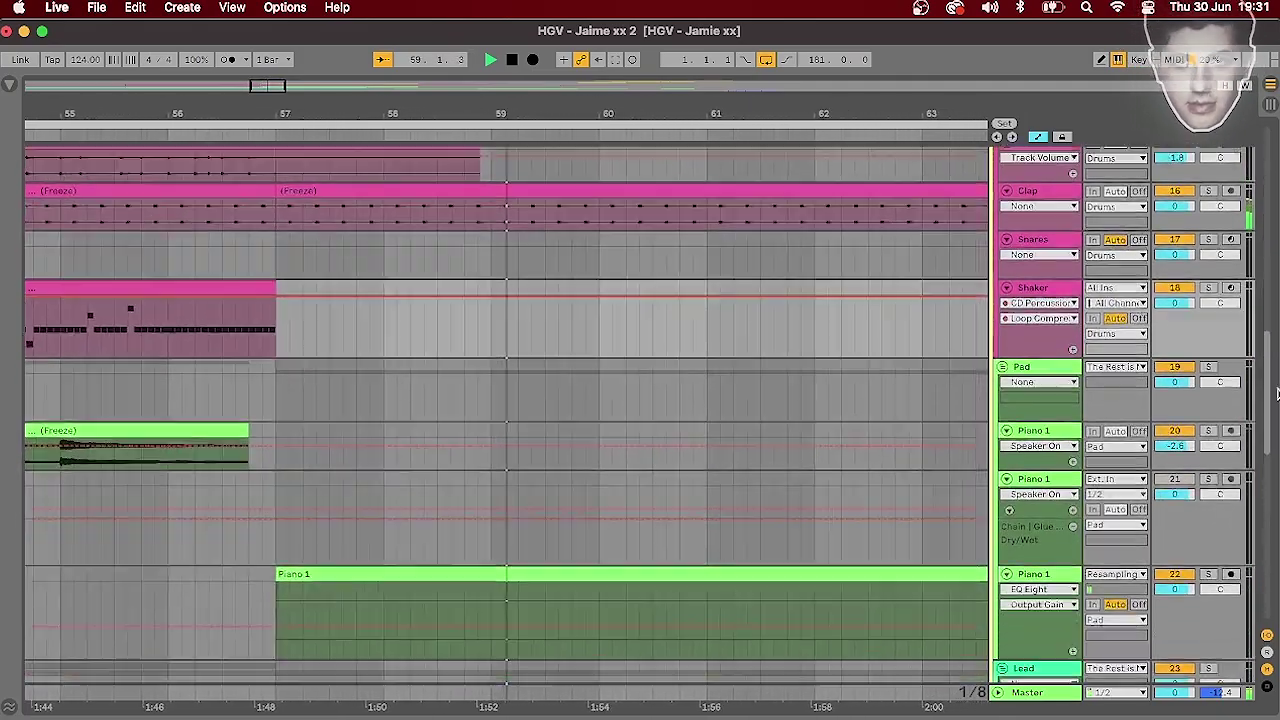
pyautogui.scroll(-4, 1277, 393)
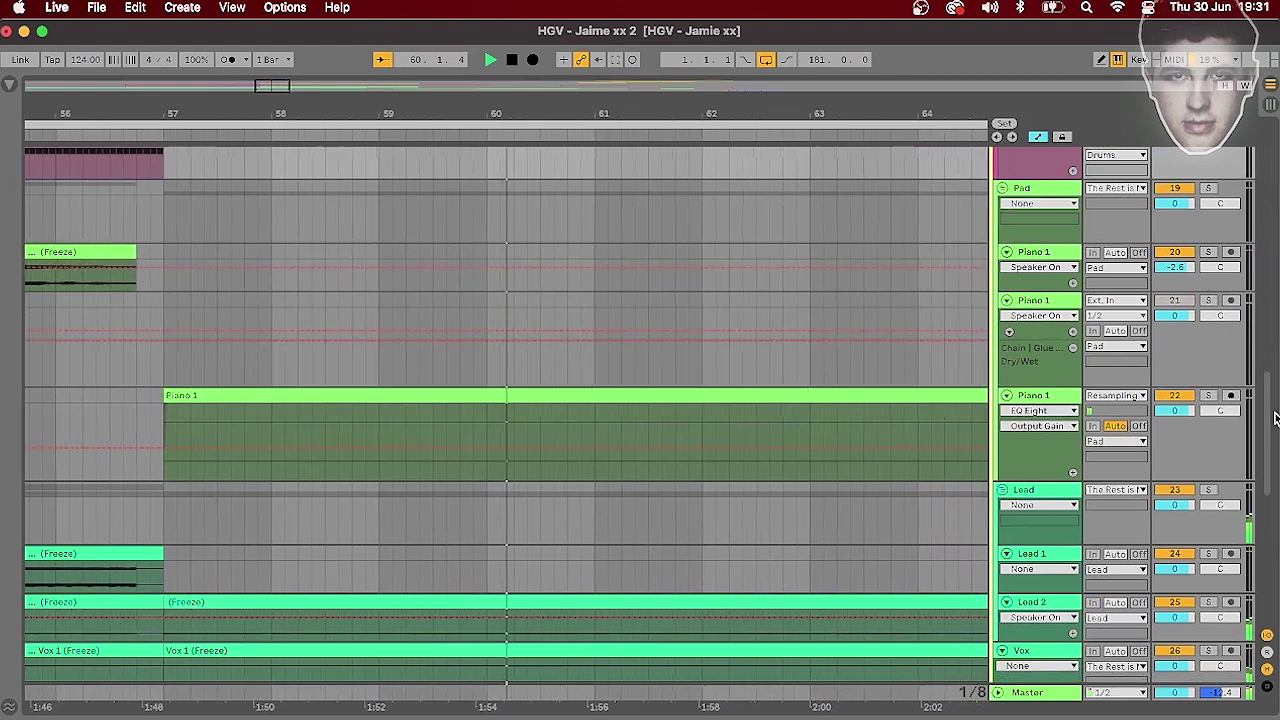
pyautogui.scroll(-1, 1274, 422)
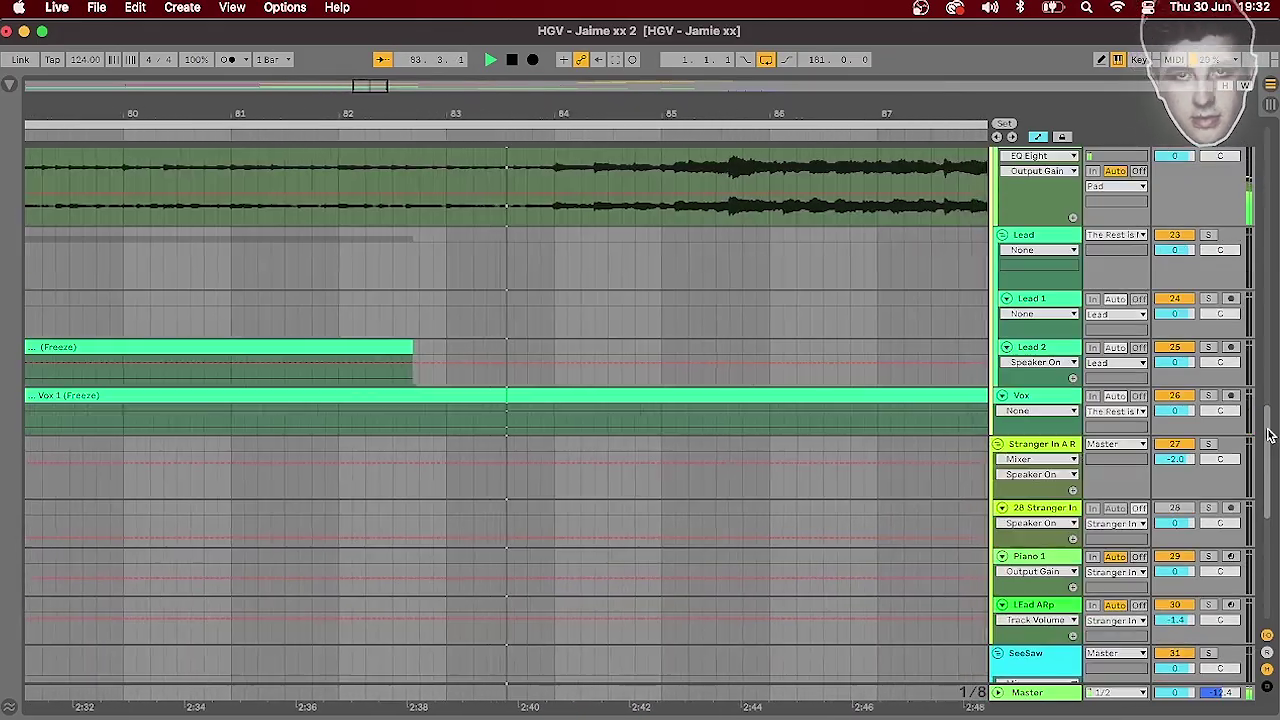
pyautogui.moveTo(1268, 429); pyautogui.dragTo(1269, 486)
pyautogui.scroll(5, 1275, 453)
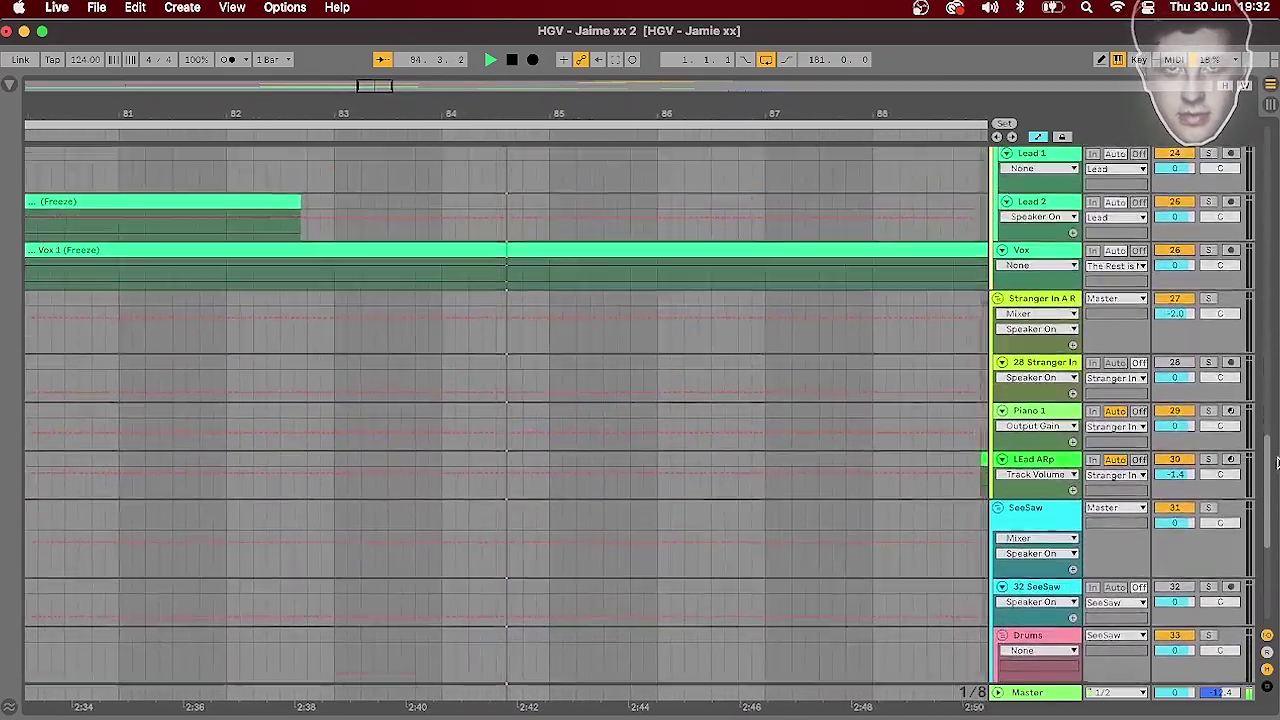